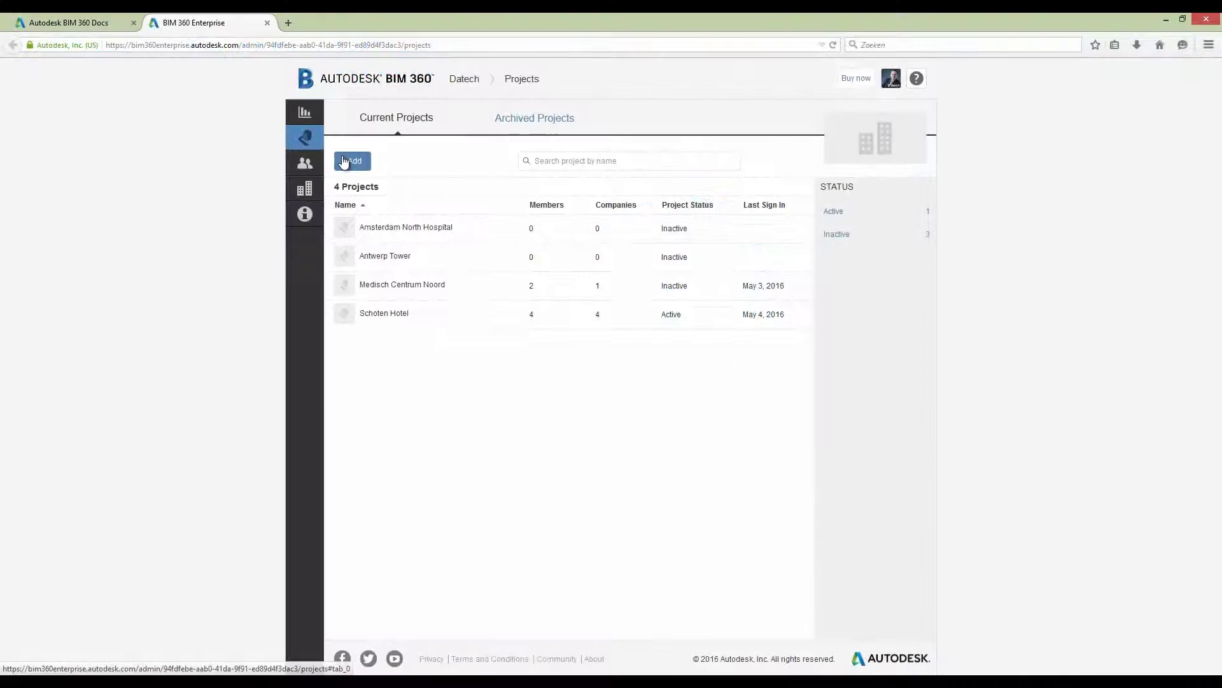
- Start a new project named 'Railway Station' with project type Transportation Building
click(345, 162)
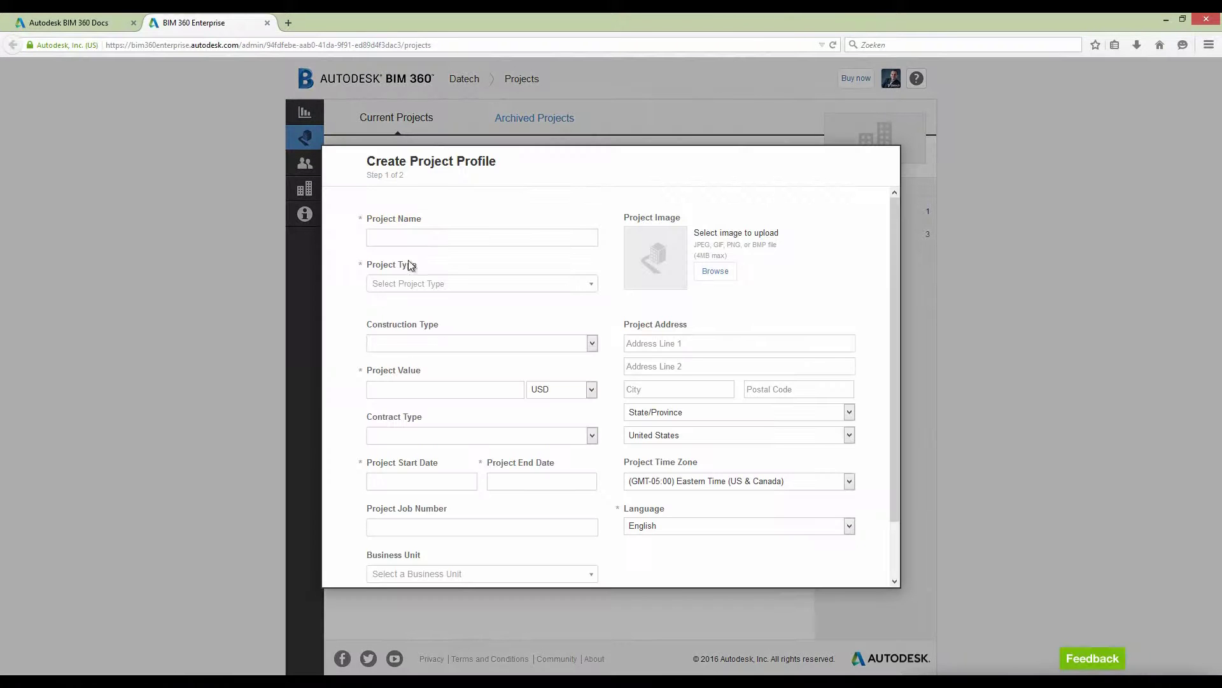
click(401, 241)
text(Railwa)
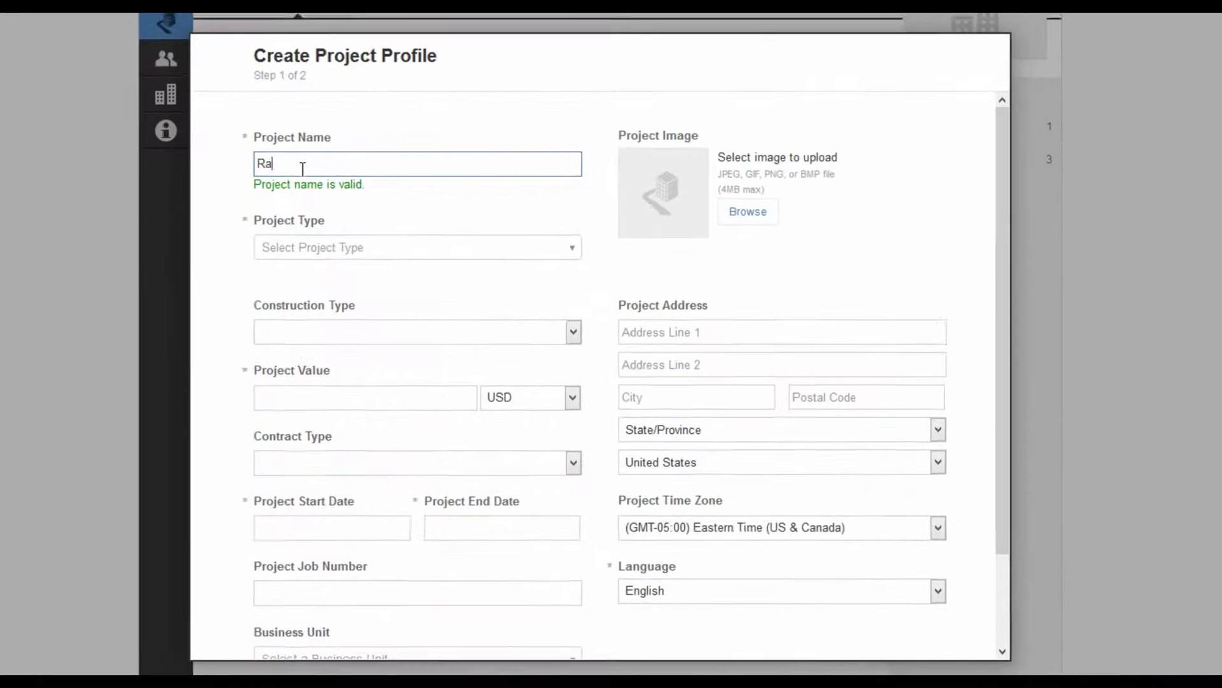
text(y Stat)
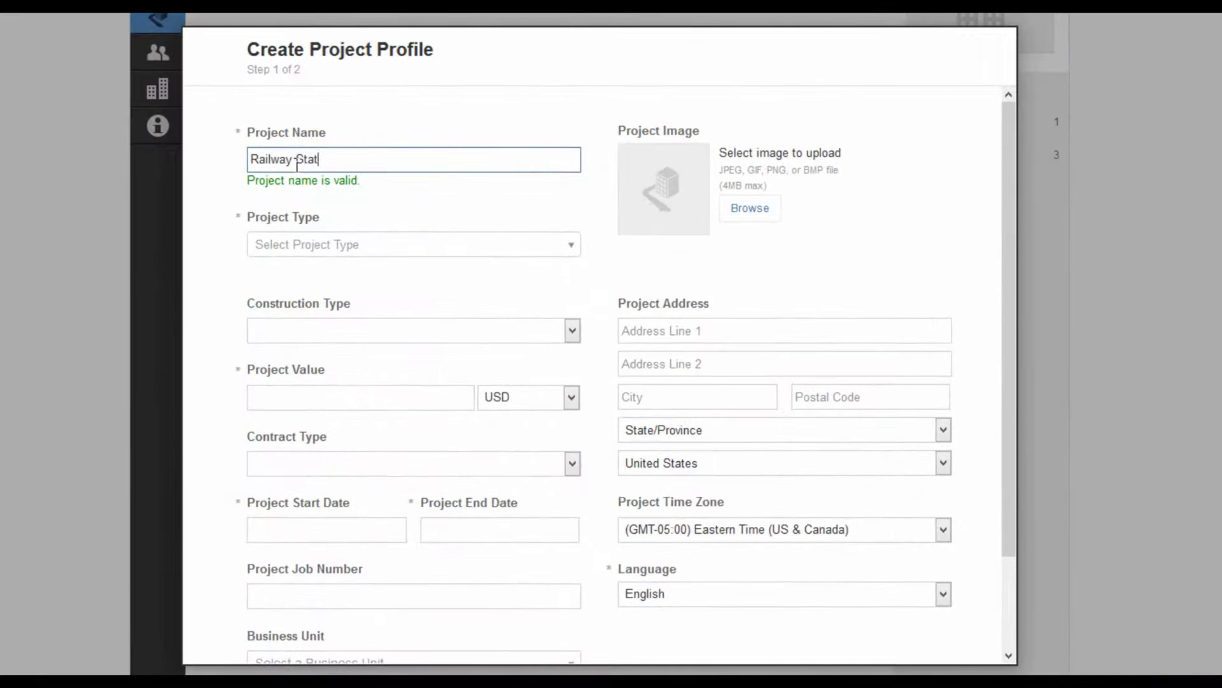
text(ion)
click(317, 246)
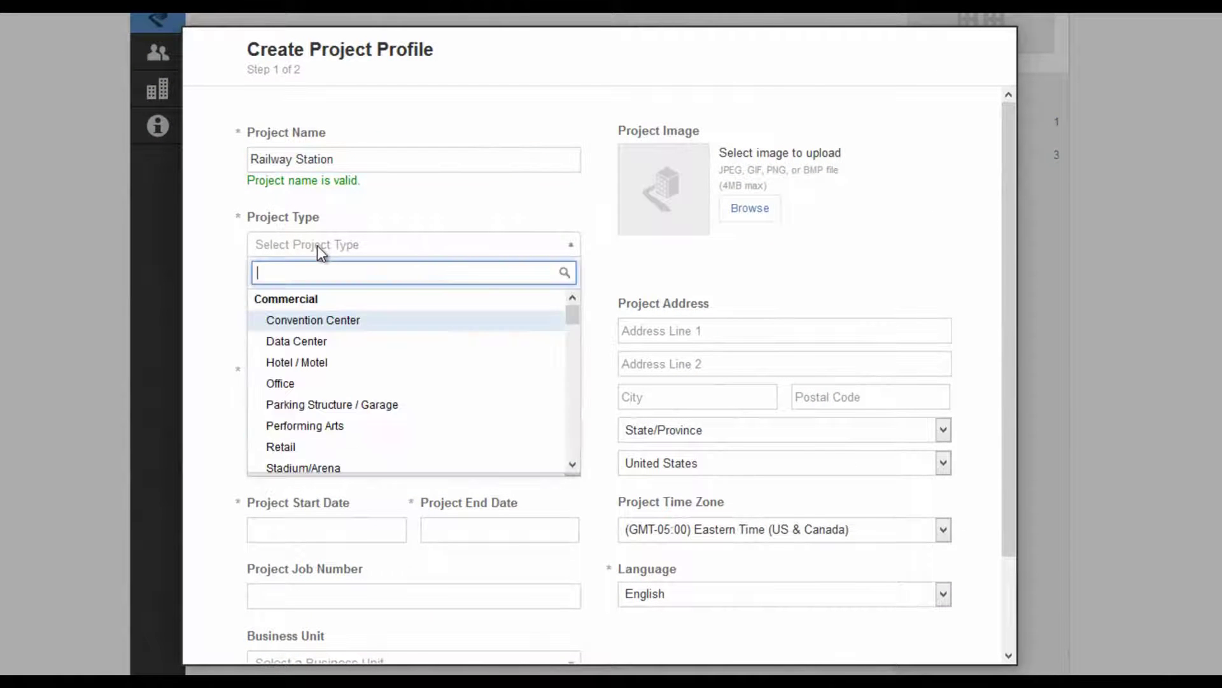
drag(571, 316, 571, 411)
click(410, 430)
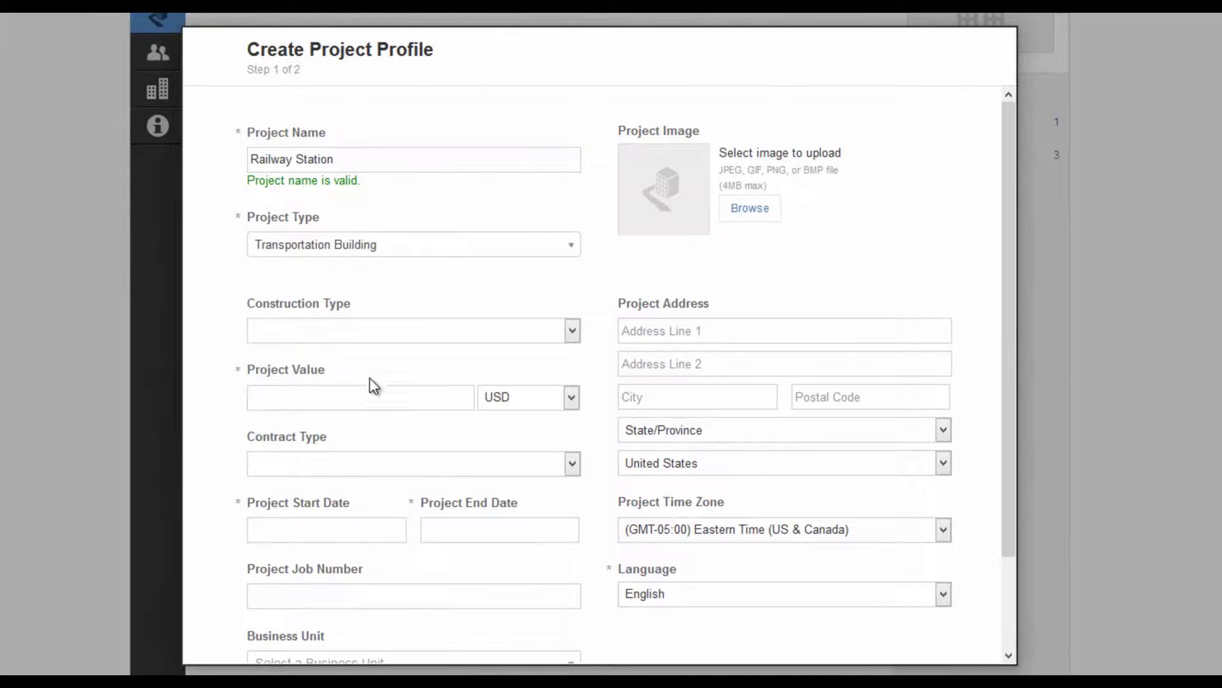
- Set the construction type to New Construction and the project value to 5000000
click(365, 330)
click(350, 361)
click(323, 396)
text(5000000)
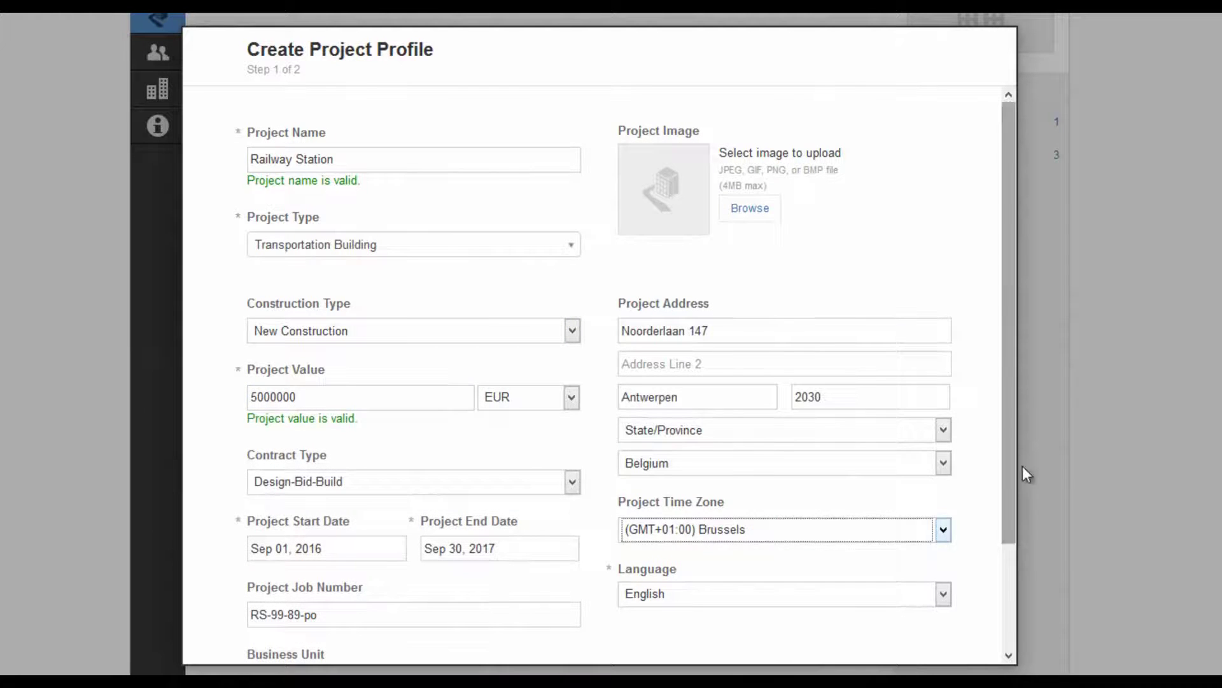
scroll(1012, 535, down, 3)
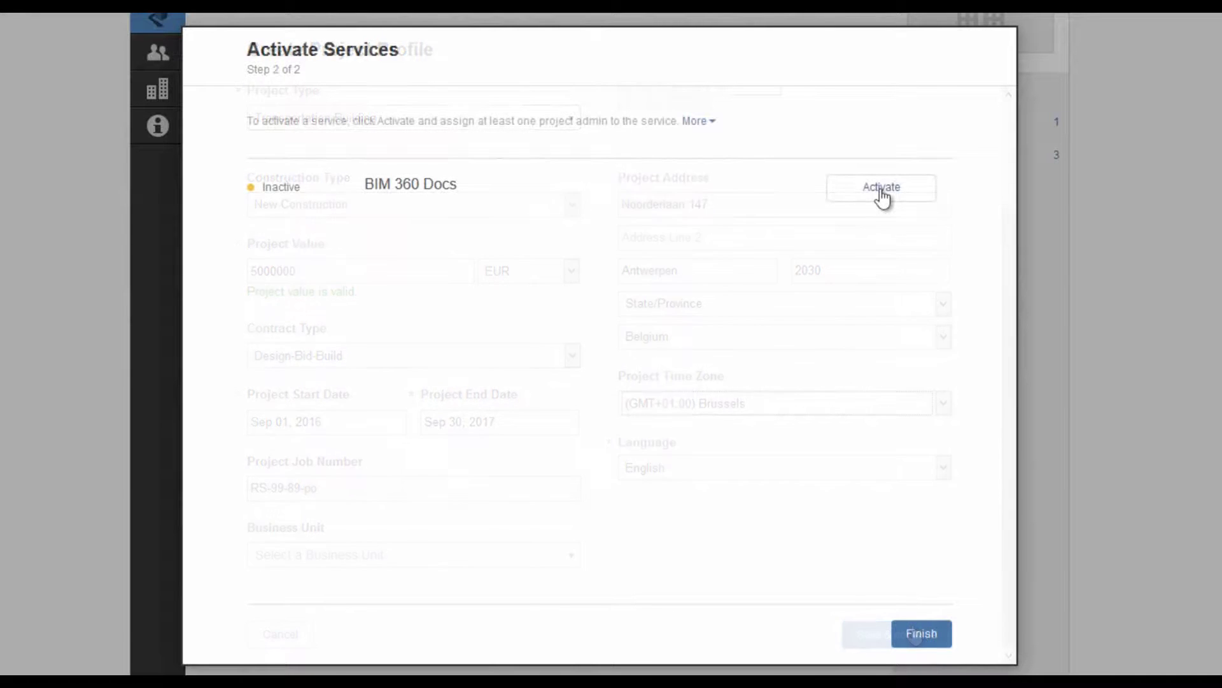
- Activate BIM 360 Docs for Railway Station and return to the account dashboard
click(881, 189)
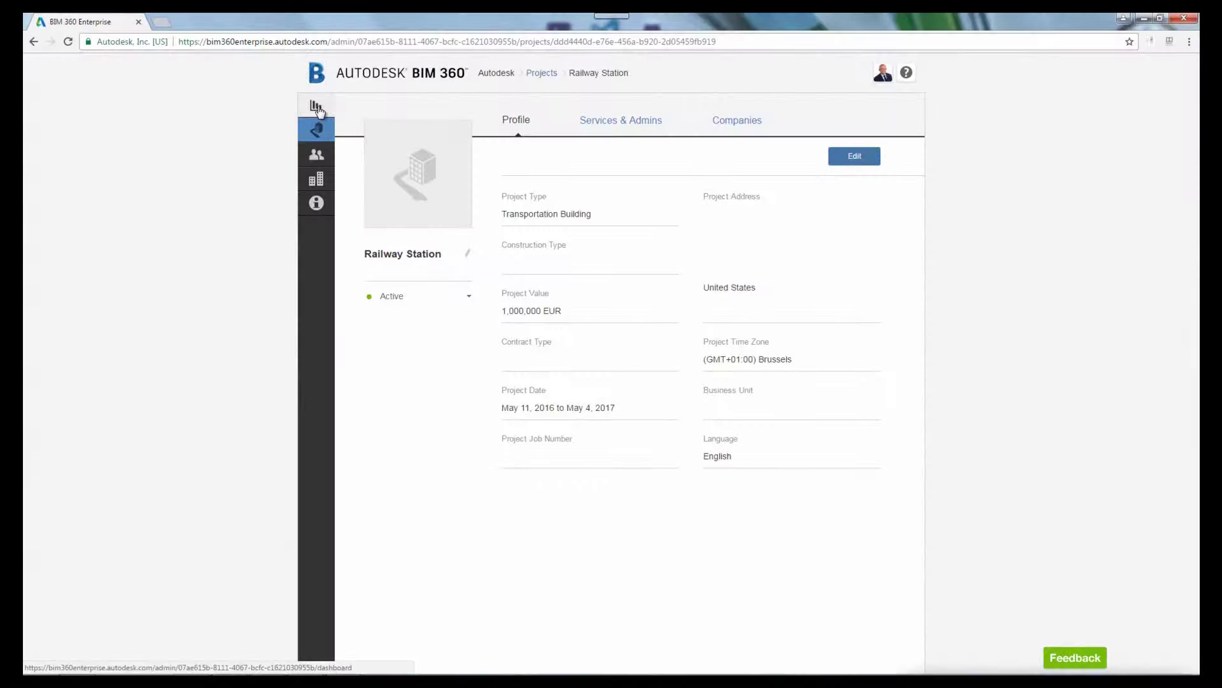
click(318, 108)
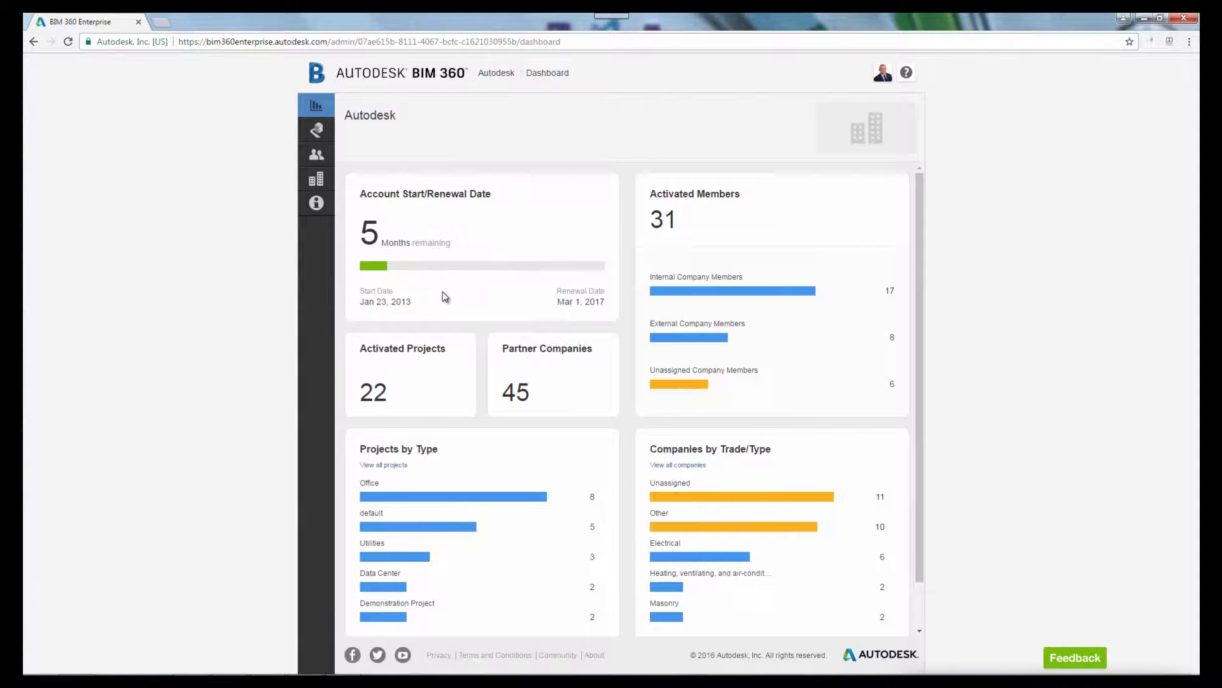
scroll(459, 300, down, 1)
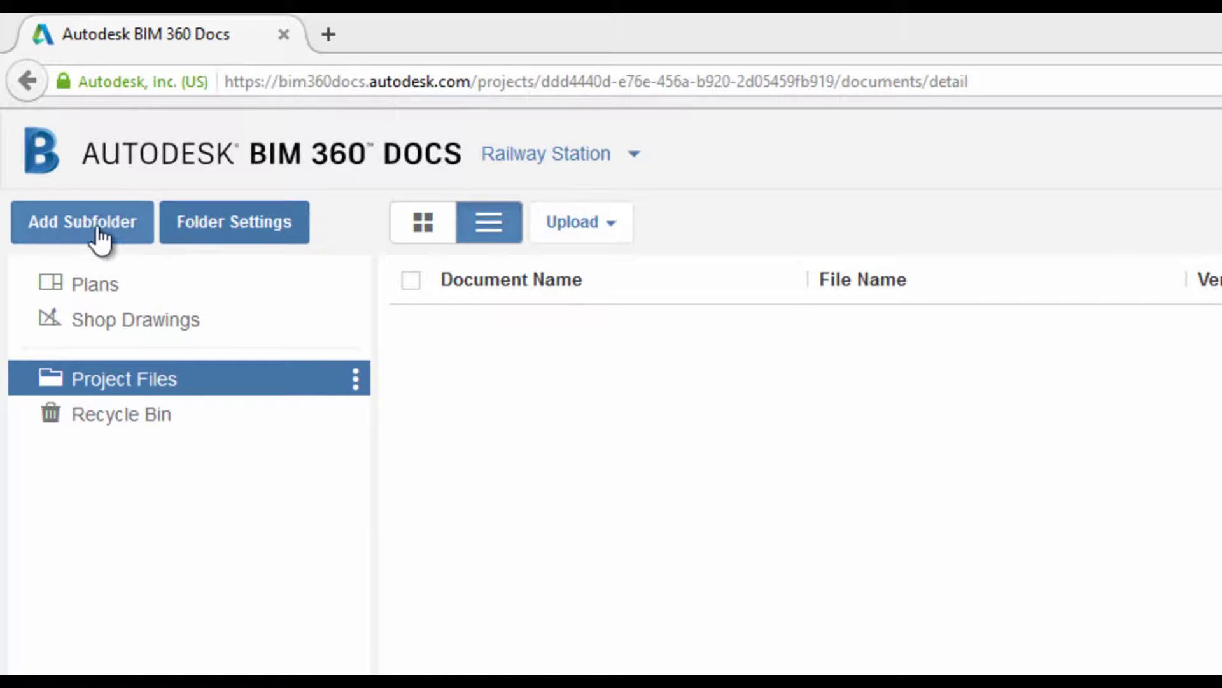
- Create subfolders Architecture, Structure and MEP under Project Files
click(94, 229)
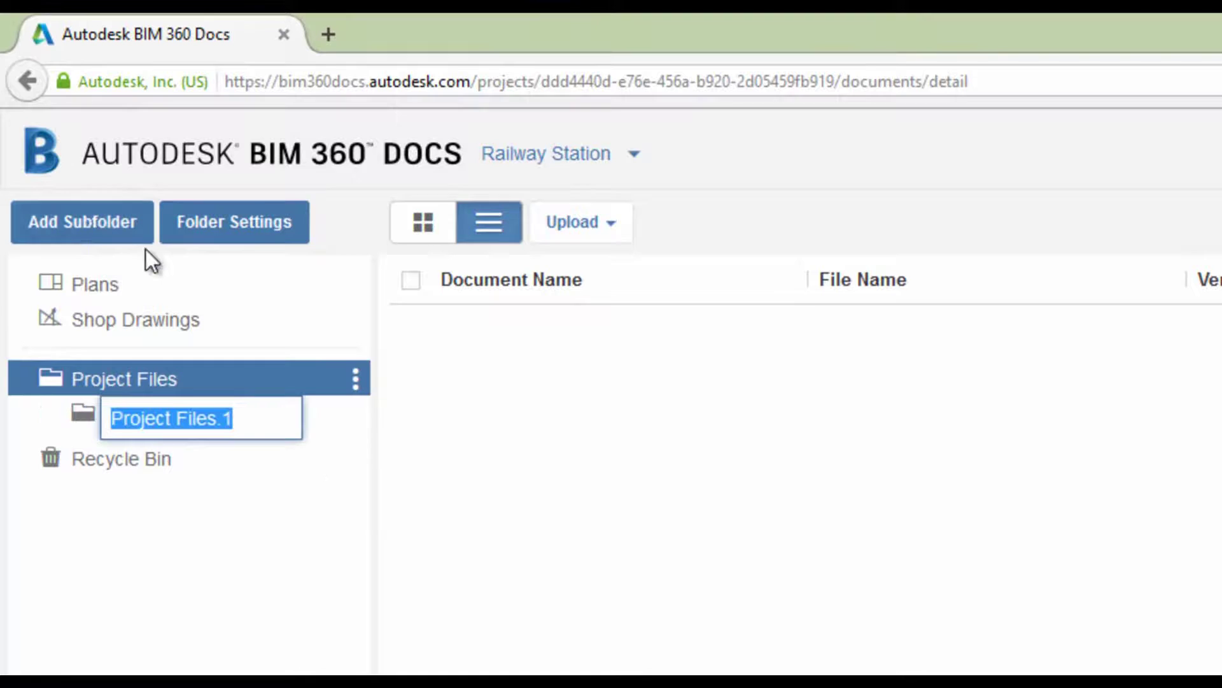
text(Architecture)
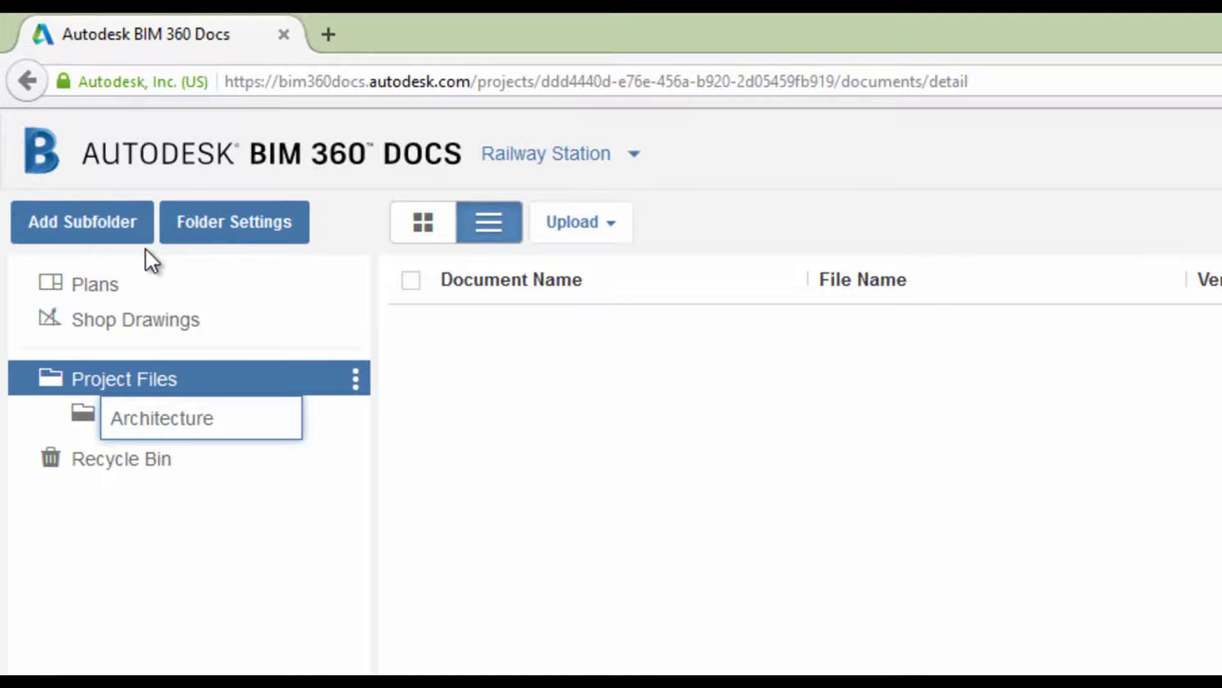
key(Return)
click(145, 241)
text(Structure)
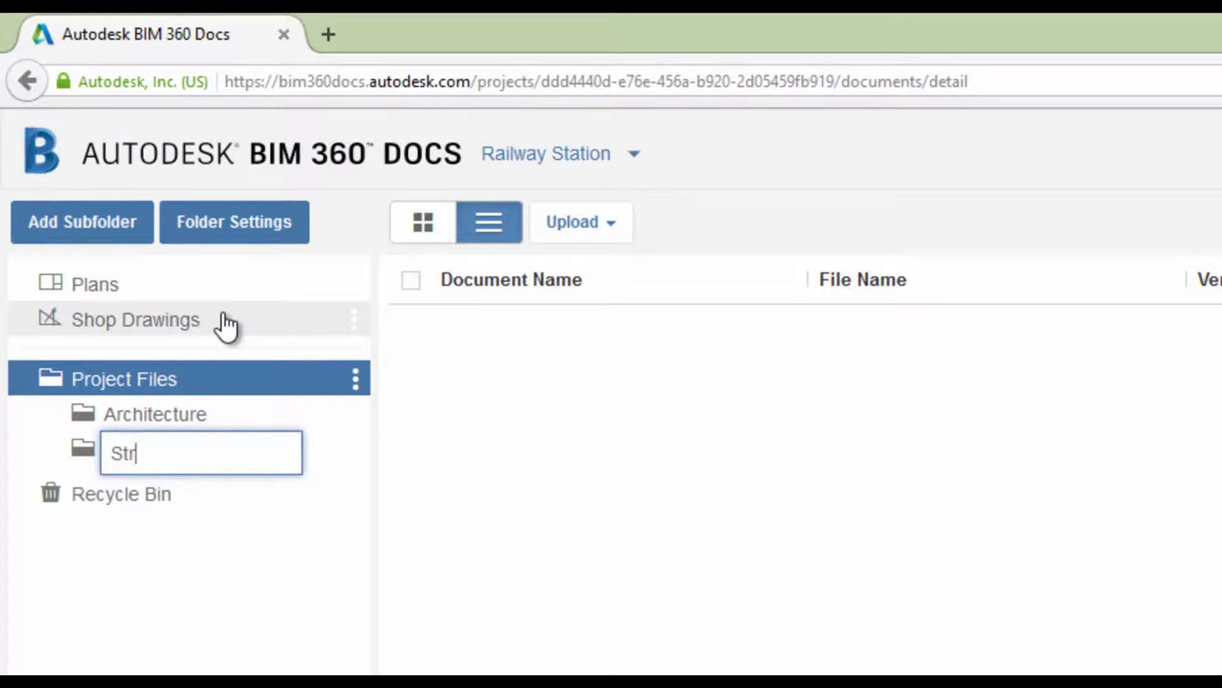
key(Return)
click(81, 223)
text(MEP)
key(Return)
- Add subfolders Meeting Notes, Subcontractors and Coordination under Project Files
click(82, 223)
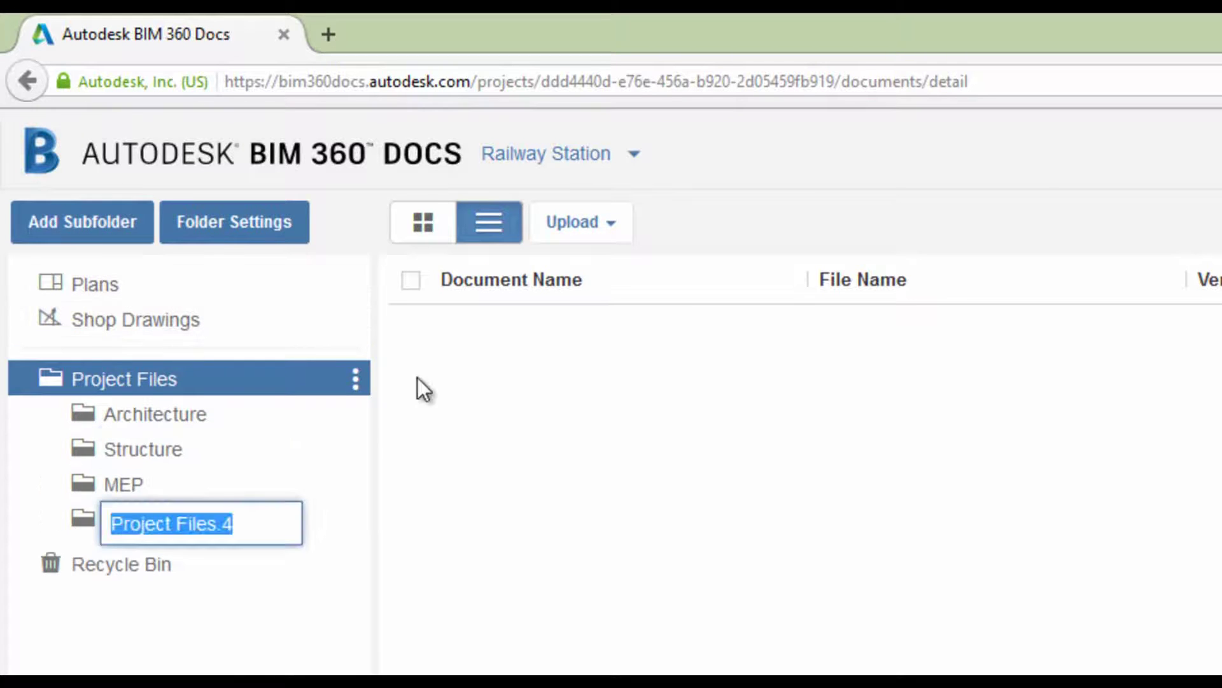
text(Meeting Notes)
key(Return)
click(81, 230)
text(Subcontractors)
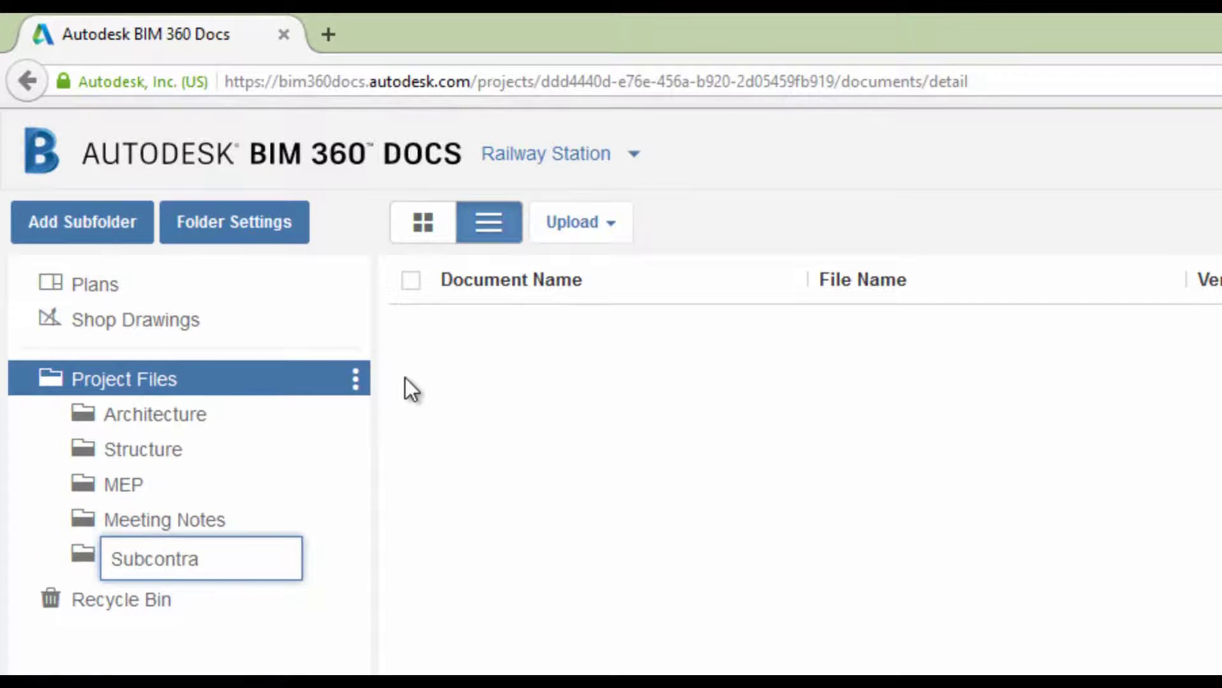
key(Return)
text(Coordination)
key(Return)
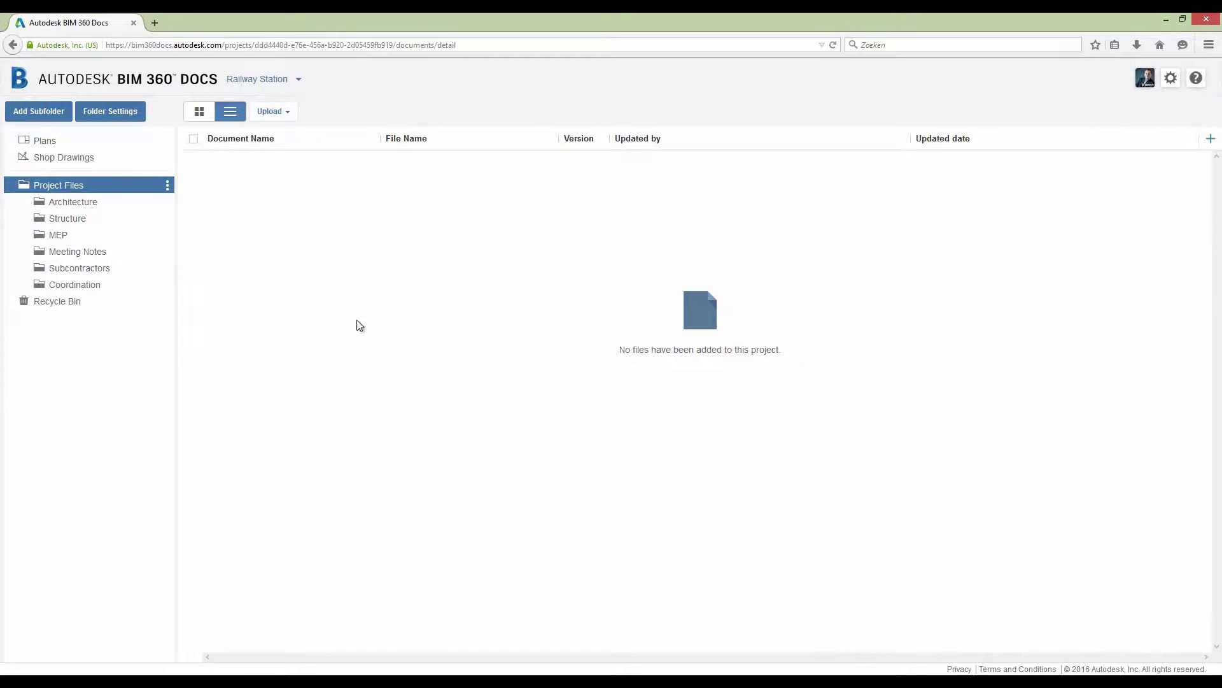
- Add a Status drop-list attribute column with values WIP, For Approval and Approved
click(1212, 140)
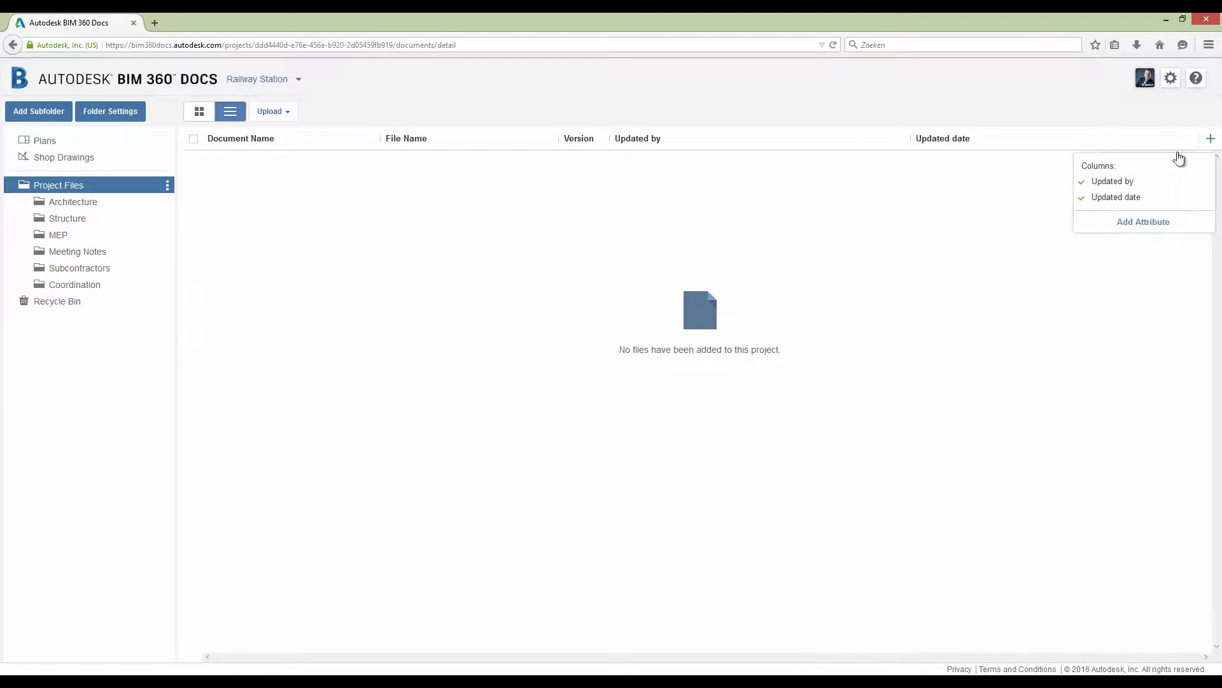
click(1123, 223)
click(451, 149)
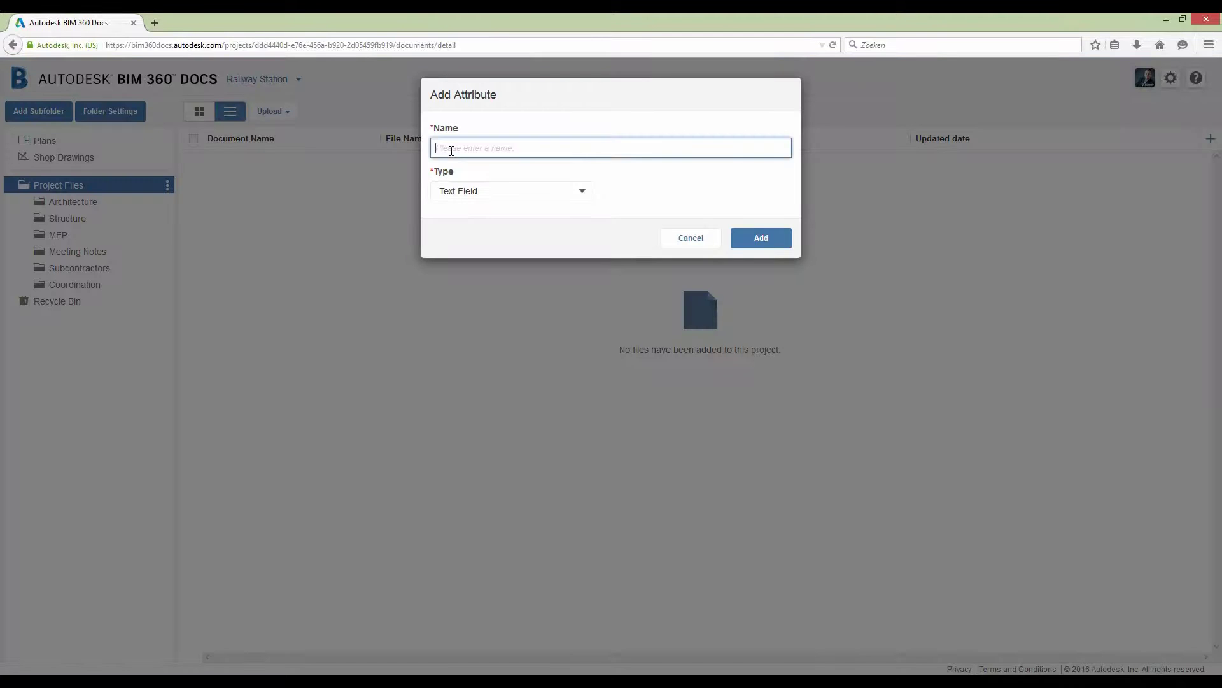
text(Status)
click(584, 192)
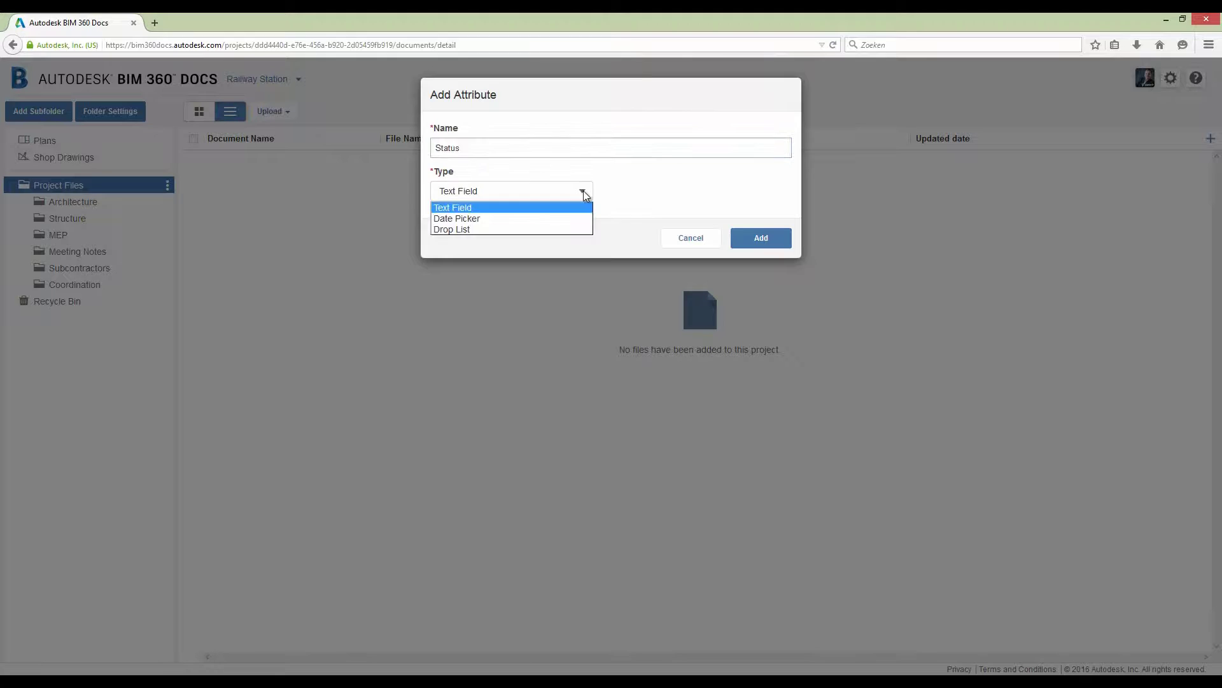
click(559, 228)
click(655, 195)
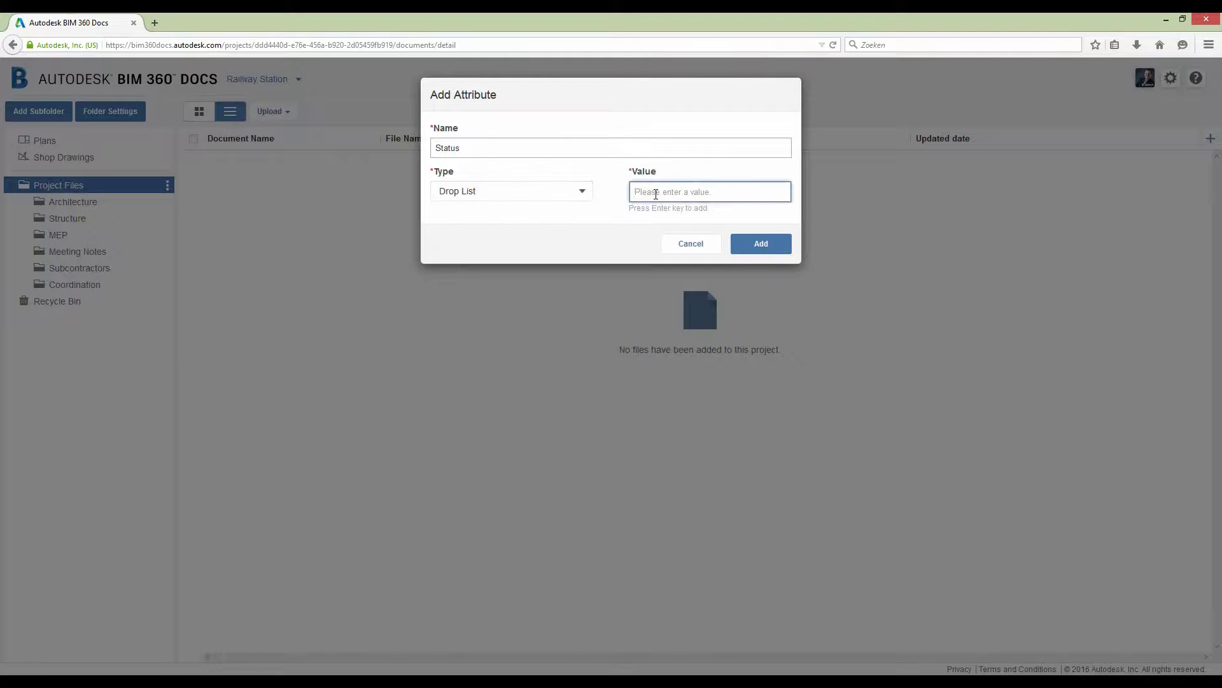
text(WIP)
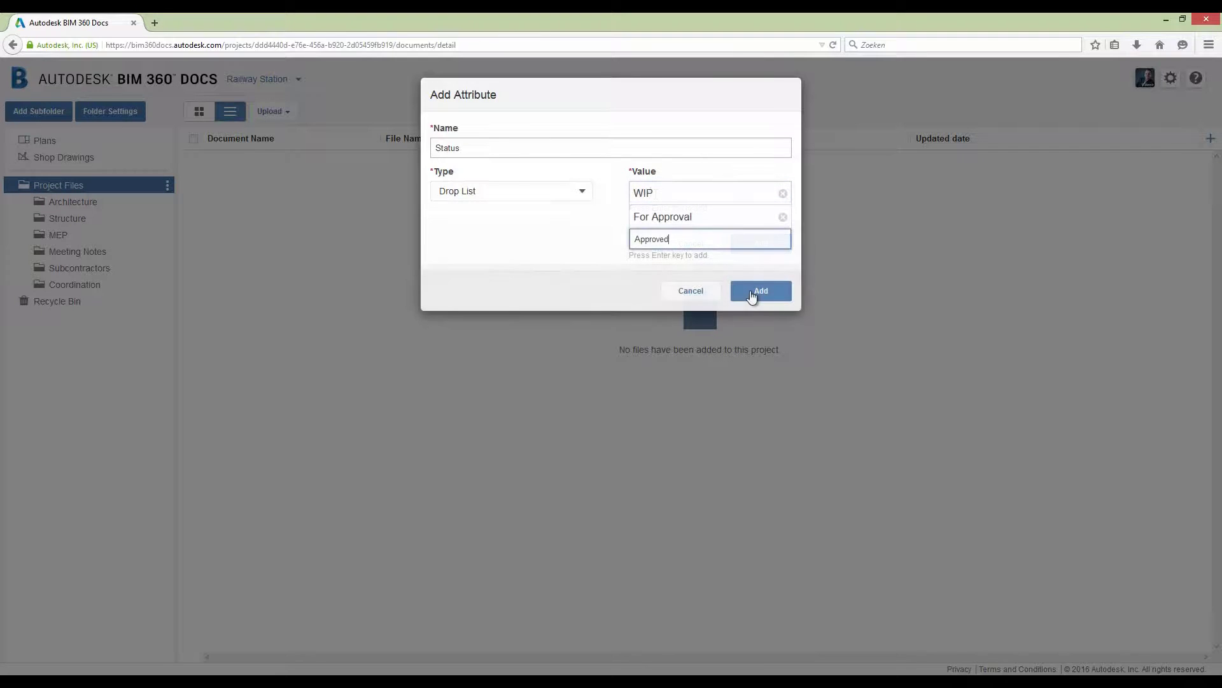
click(758, 292)
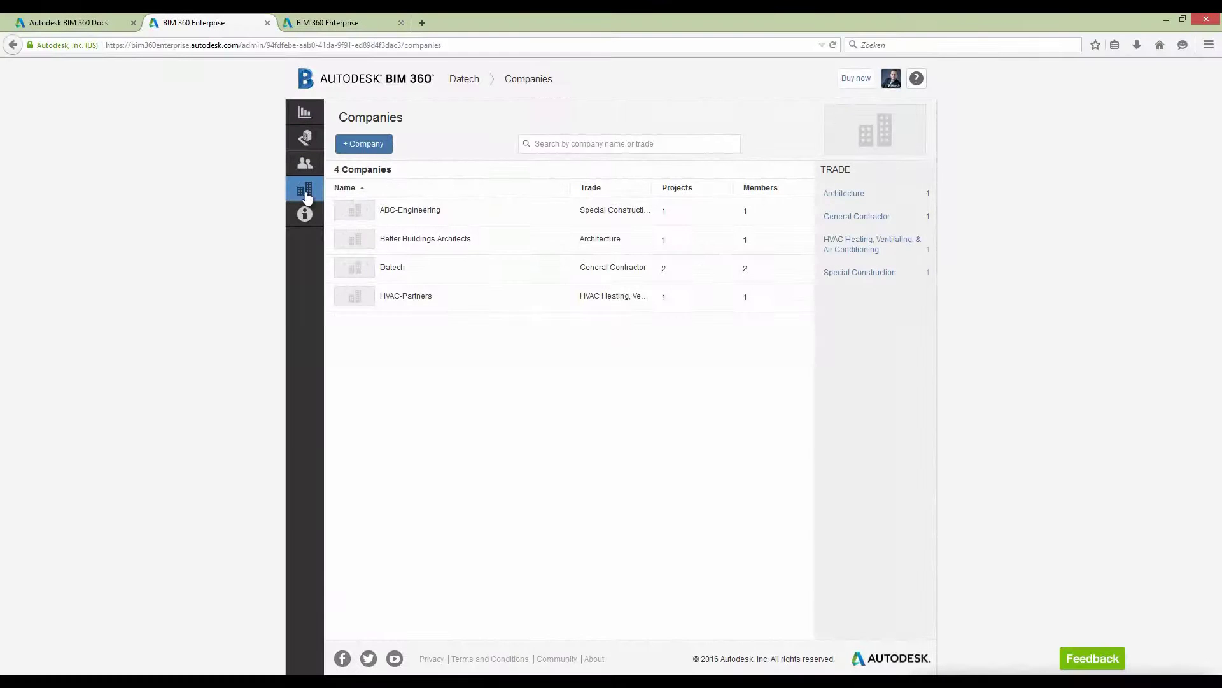
- Create a new company named SecureDataWires with trade Communications | Data
click(369, 148)
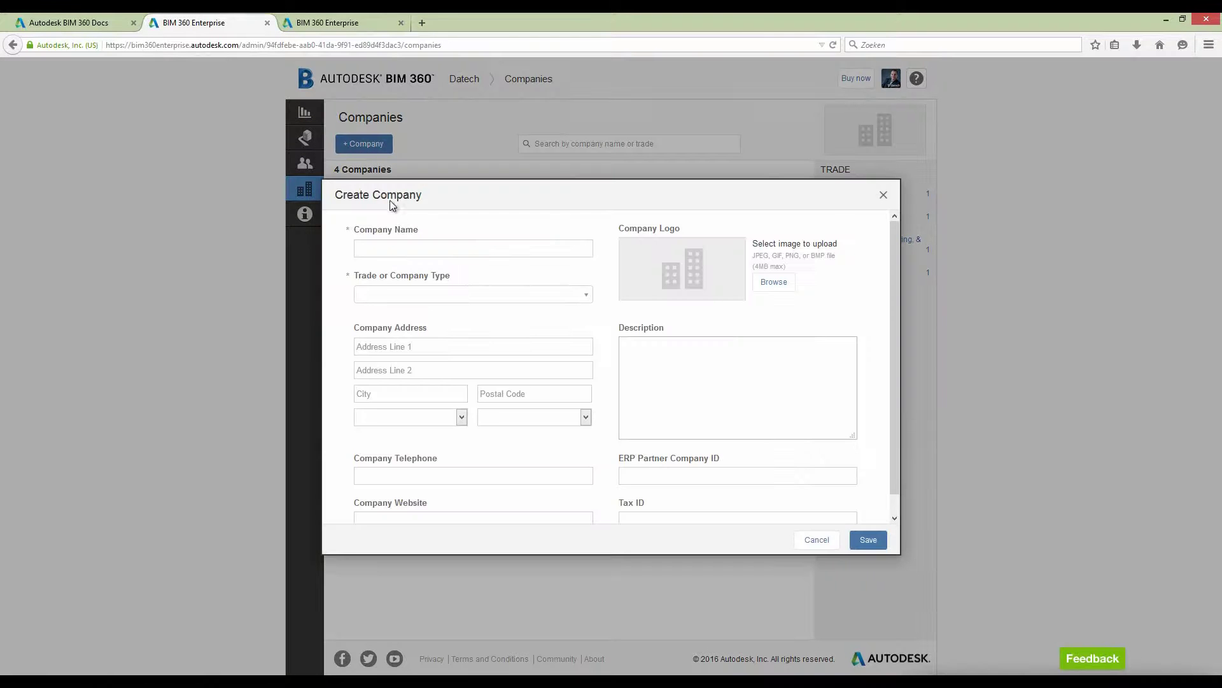
click(375, 254)
text(SecureDataWires)
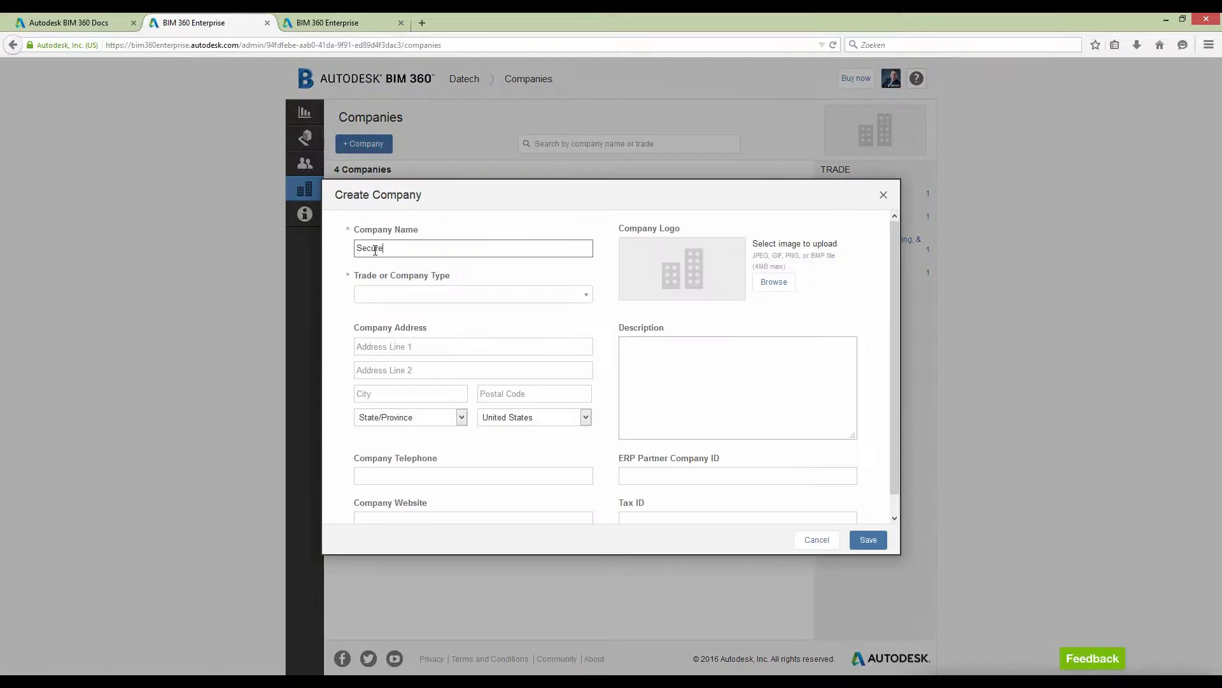
click(471, 294)
click(408, 318)
- Enter the company's street address, city, postal code and country Belgium
click(436, 346)
click(411, 393)
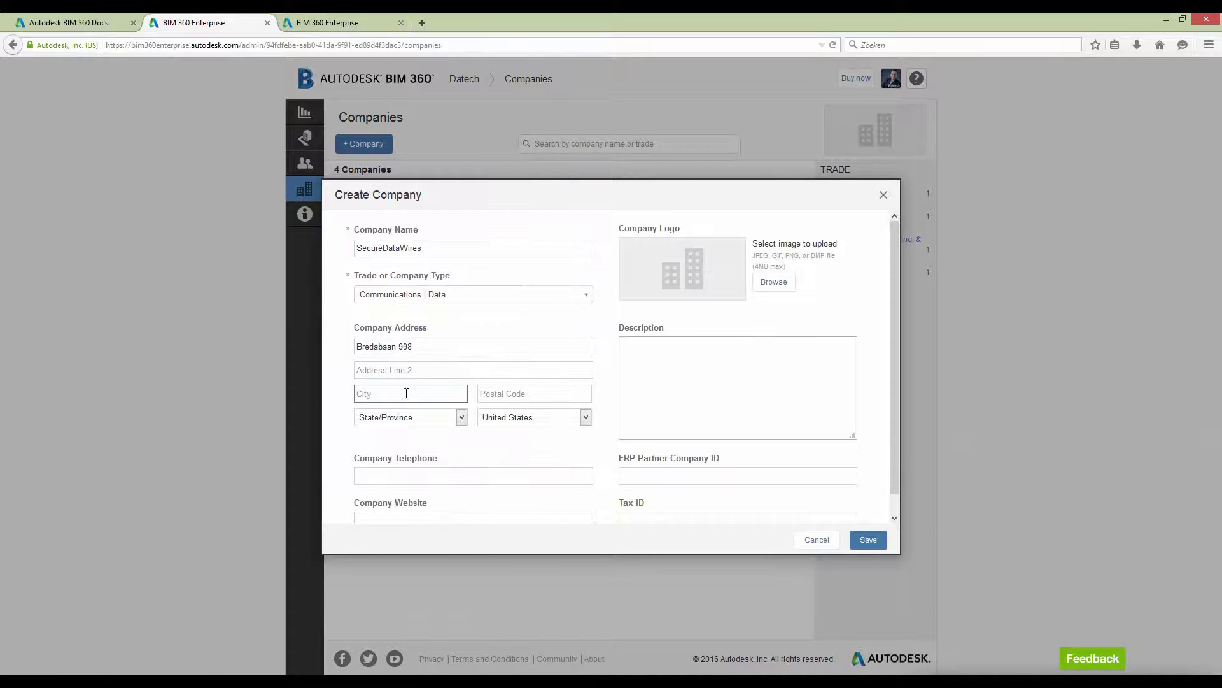
text(Merksem)
click(558, 393)
text(2170)
click(585, 417)
click(509, 461)
- Add the company's telephone number and save SecureDataWires
click(437, 475)
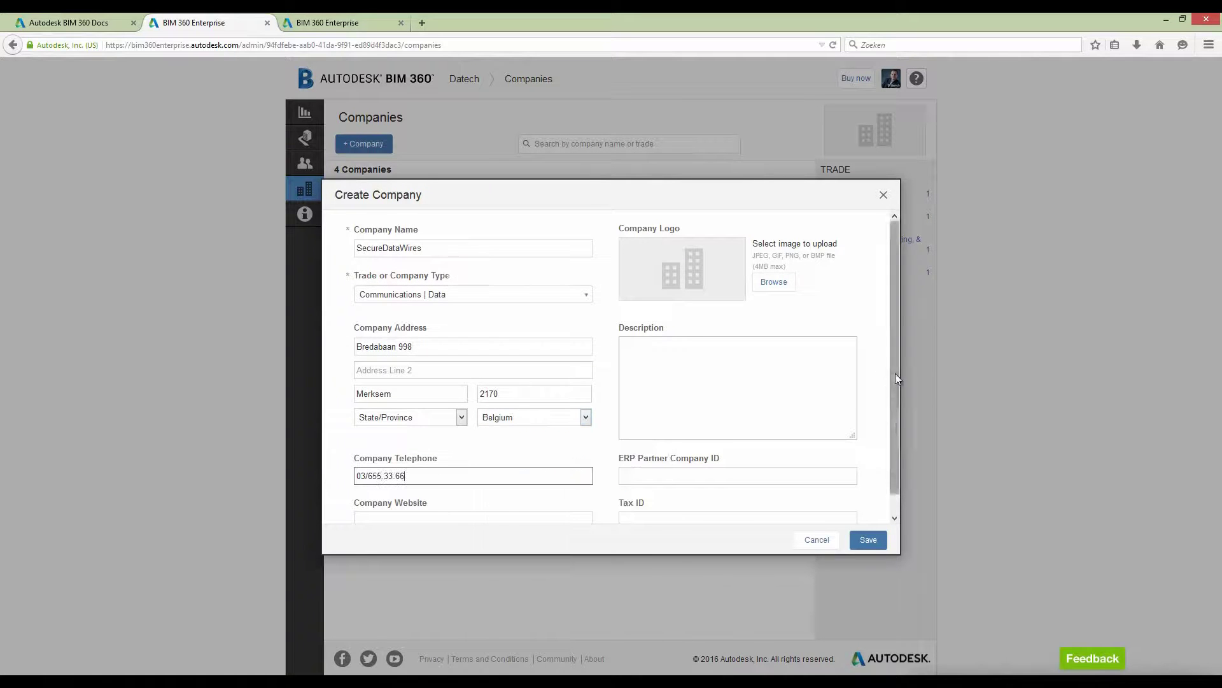
scroll(895, 374, down, 1)
click(868, 540)
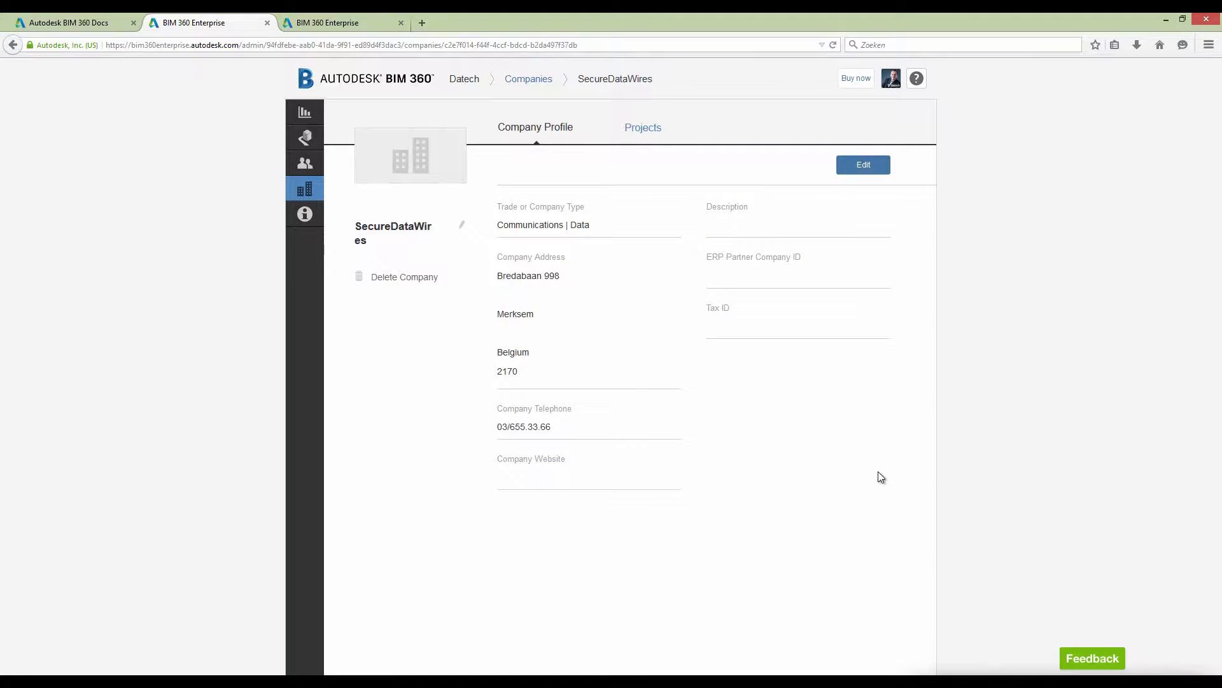
click(305, 191)
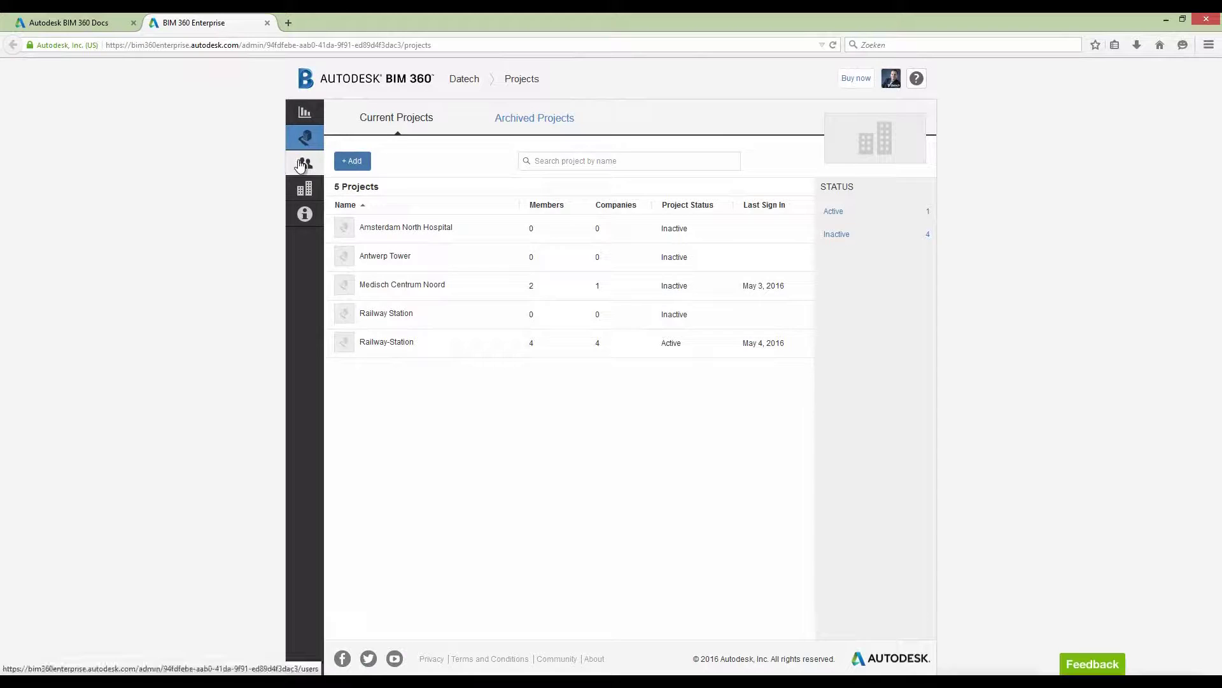
- Add a new member by e-mail to the account, assigned to company abc-Engineering
click(305, 163)
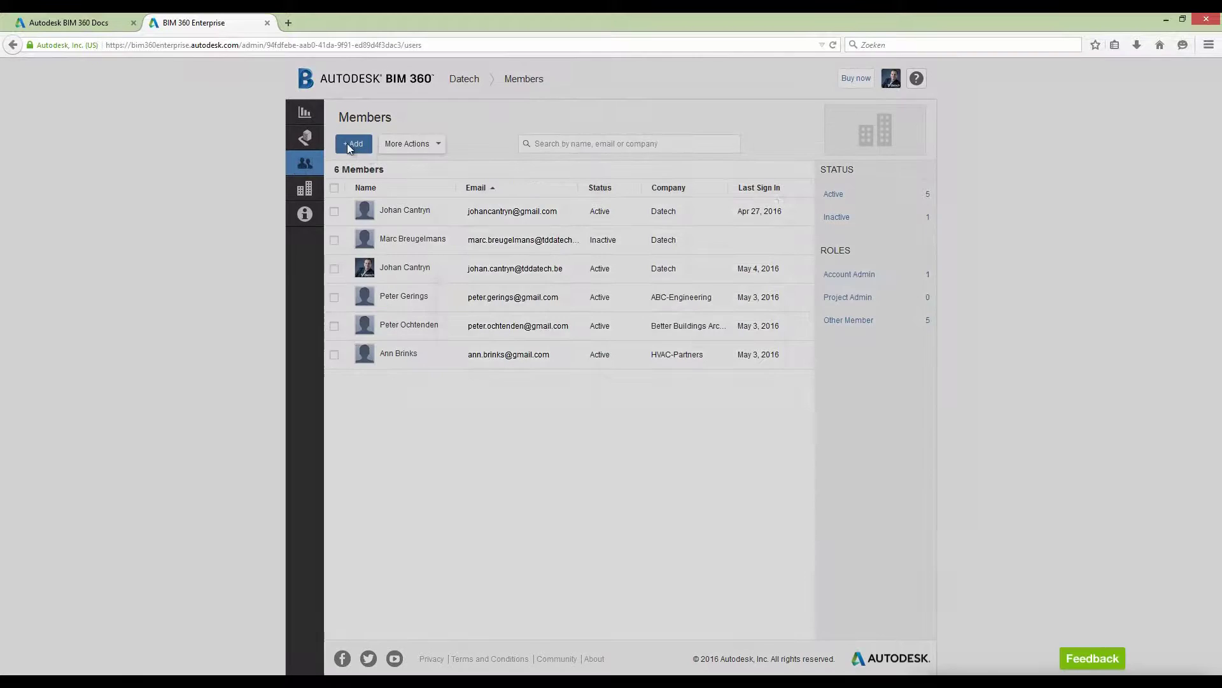
click(348, 146)
click(471, 239)
text(M)
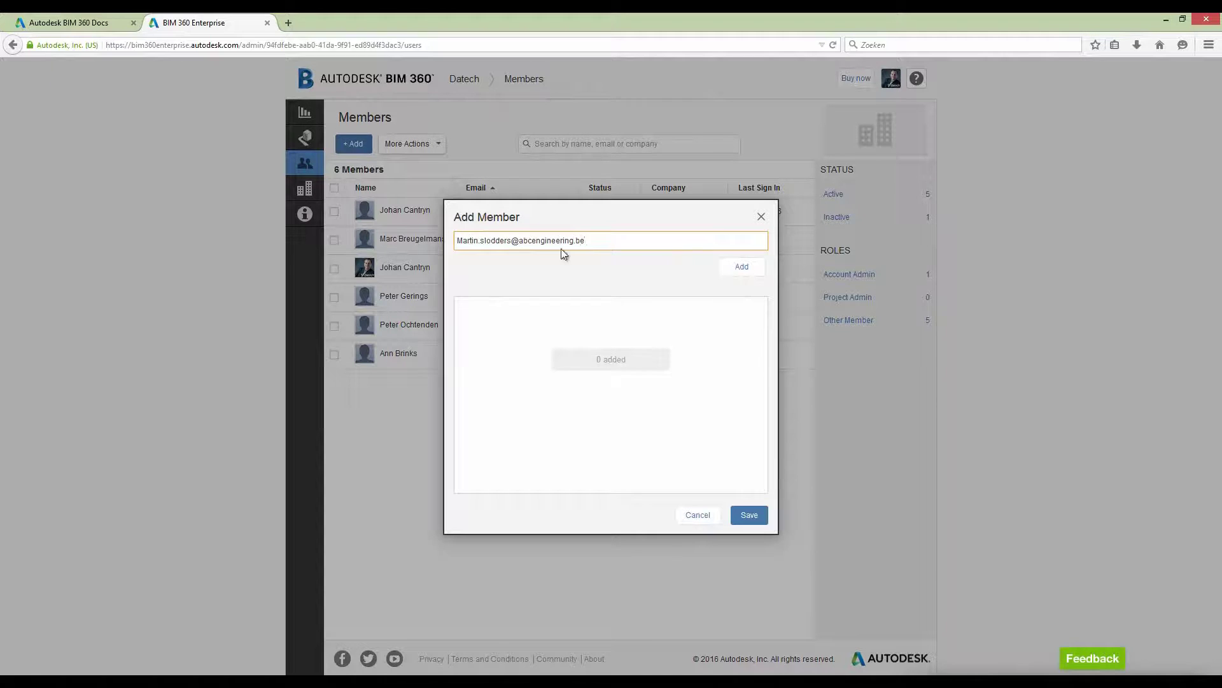
click(742, 266)
text(abc)
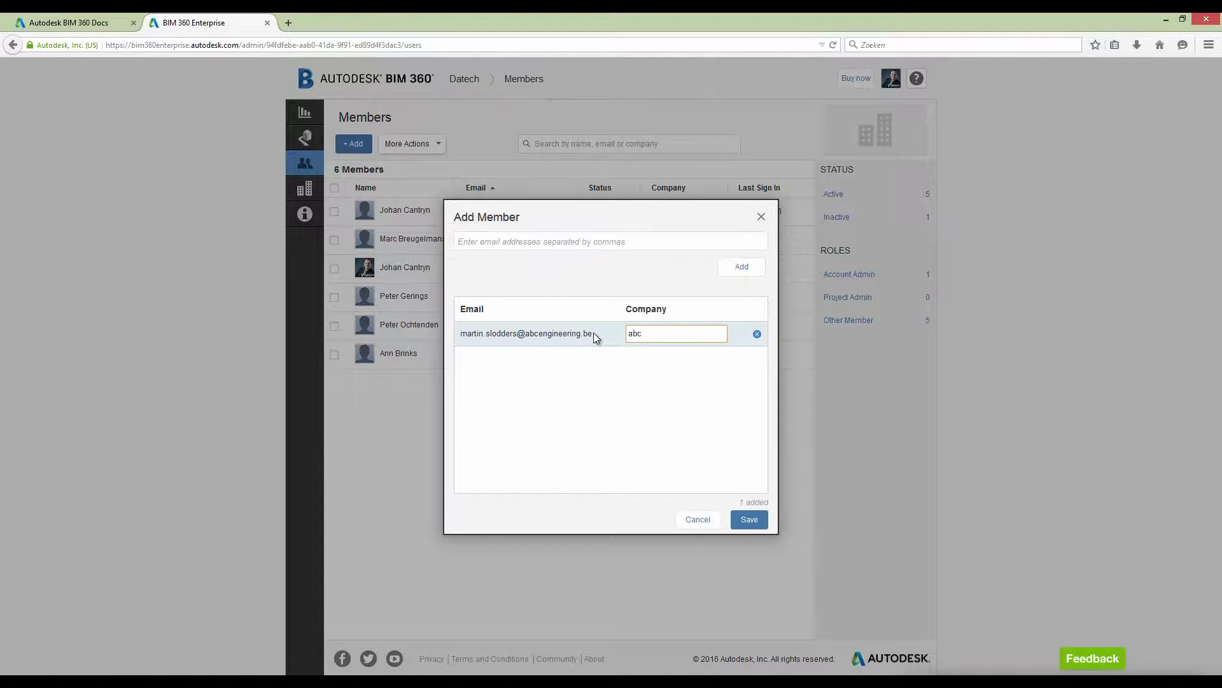
click(654, 354)
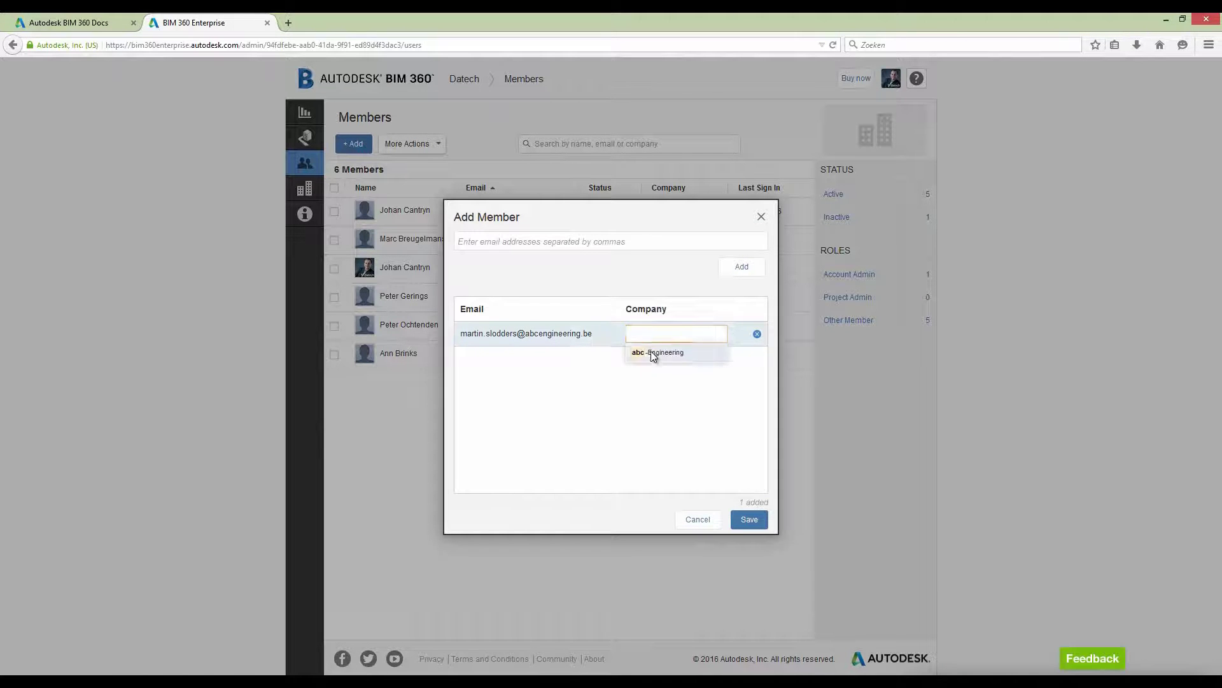
click(750, 519)
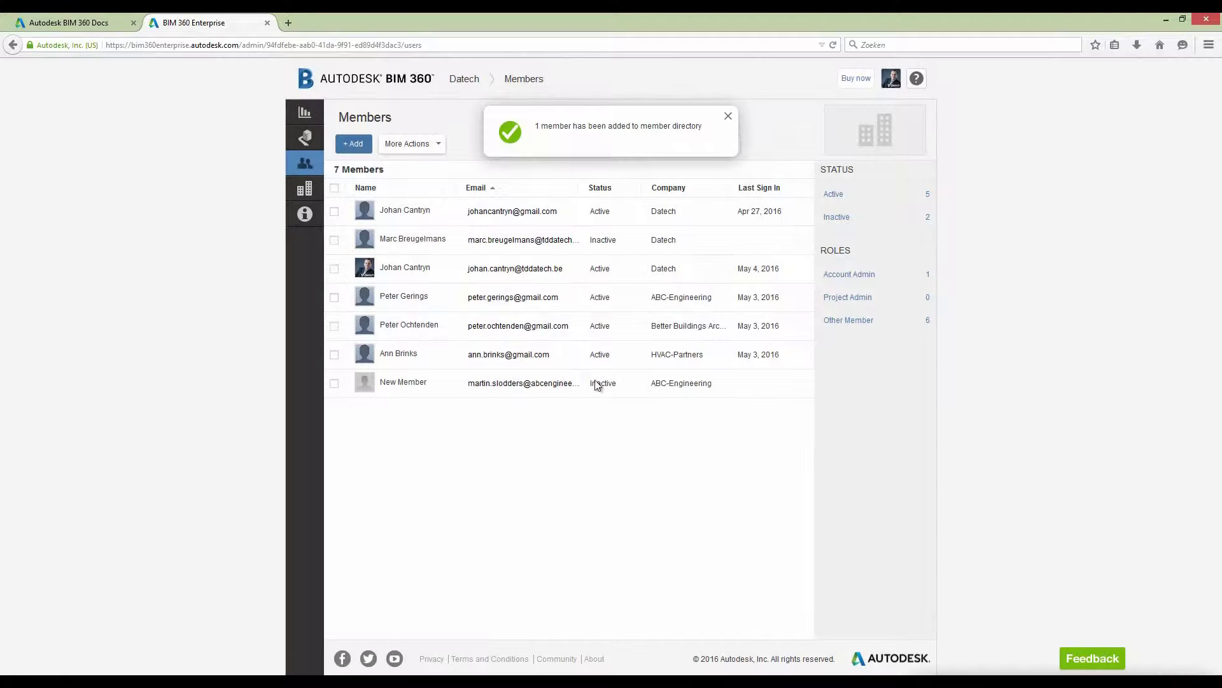
click(728, 117)
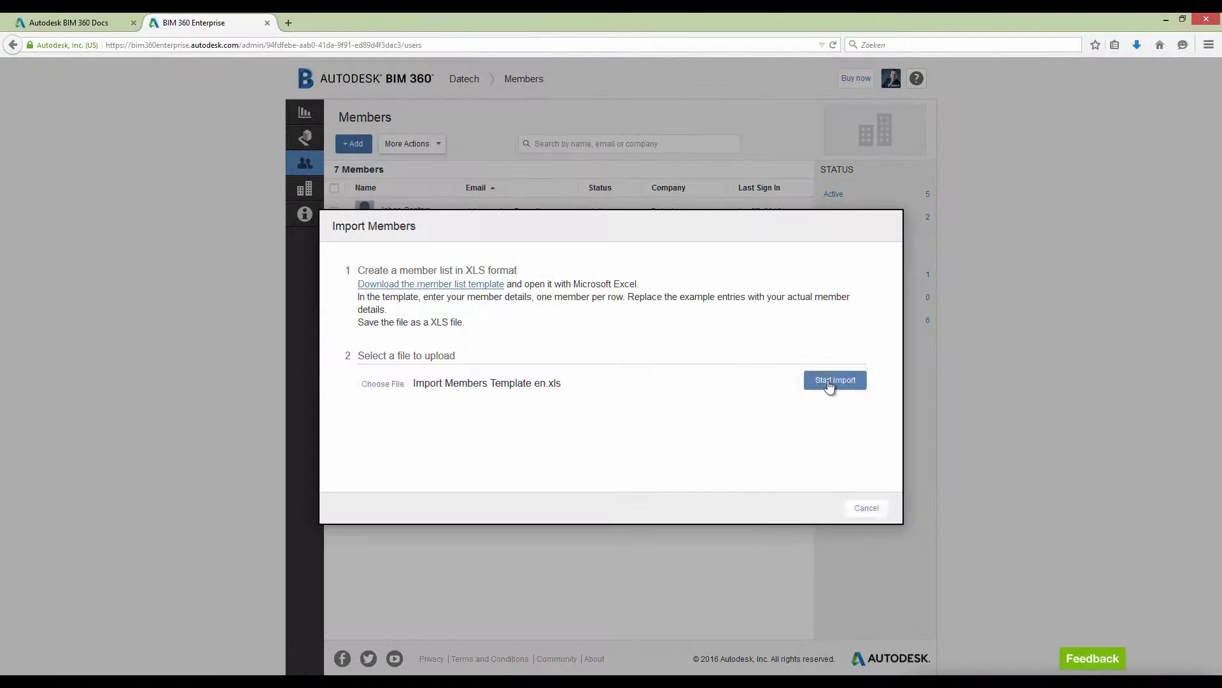
- Upload the filled-in Import Members Template to import its members
click(833, 382)
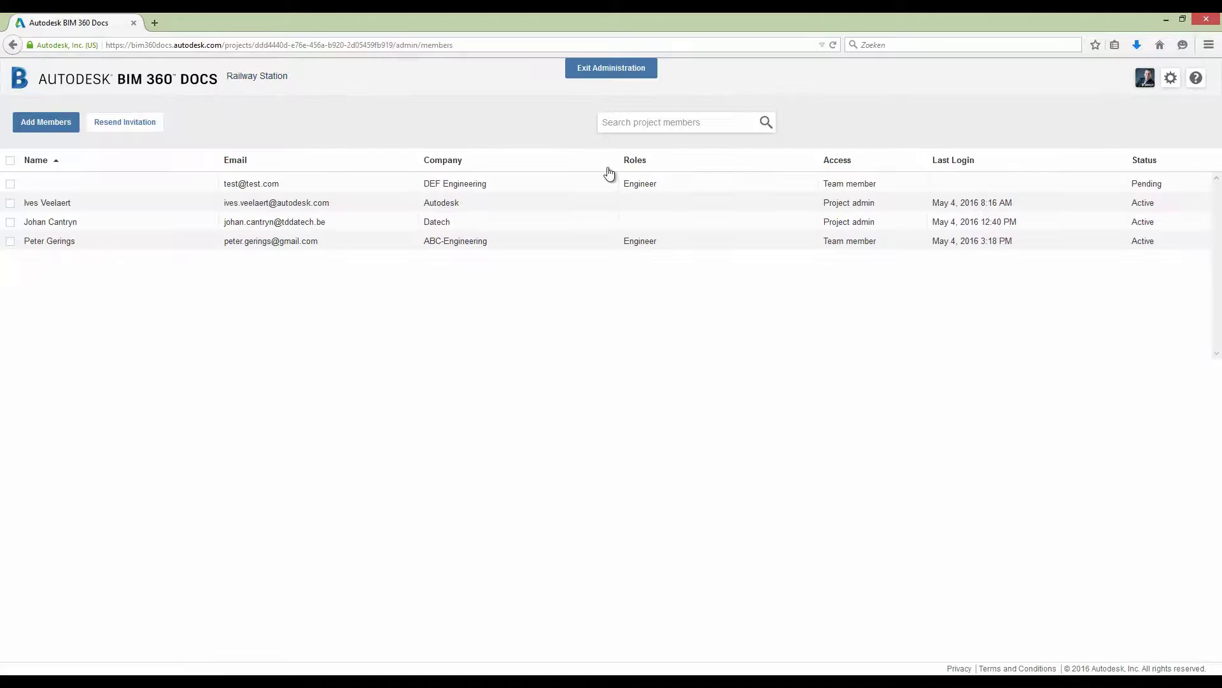
- Add an HVAC-Partners member with the Designer role to the Railway Station project
click(54, 130)
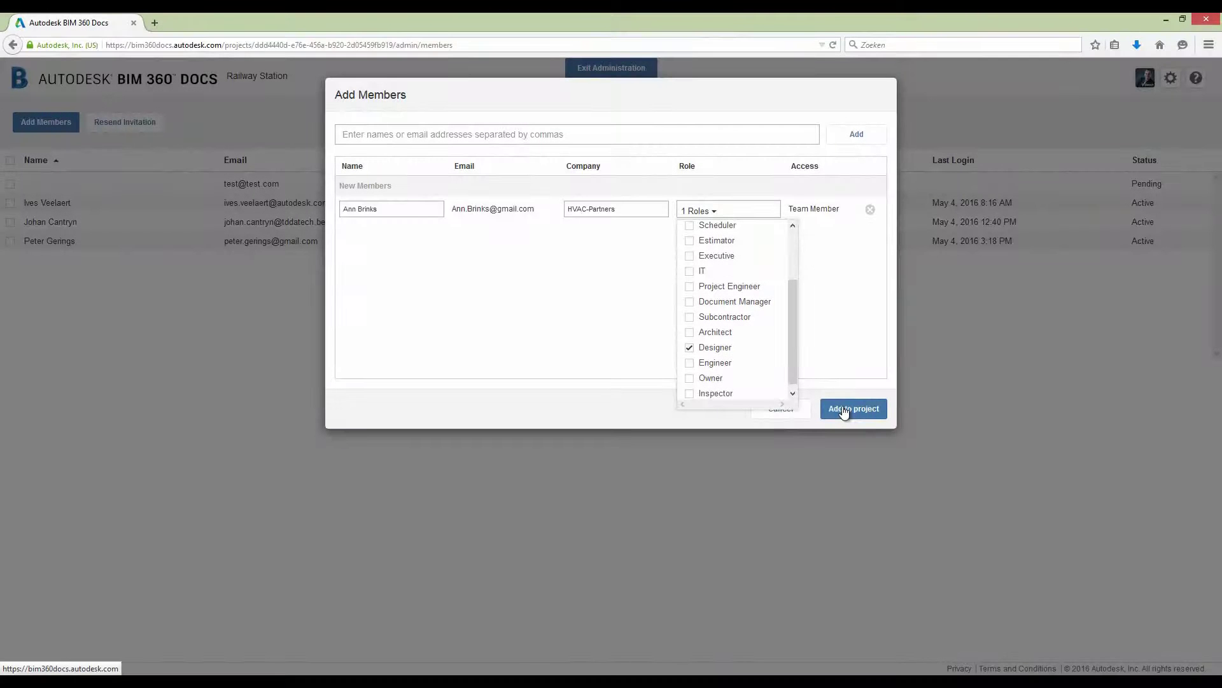
click(844, 409)
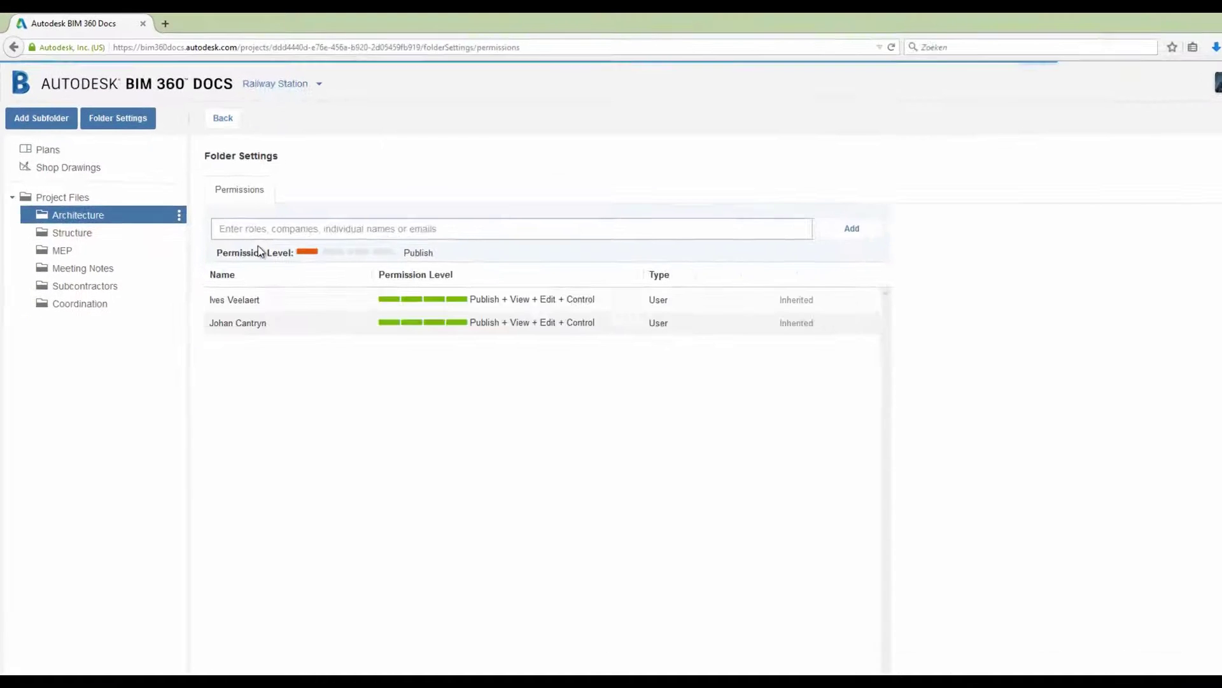
- Grant the Architect role Publish + View + Edit permission on the Architecture folder
click(259, 234)
text(architect)
click(273, 307)
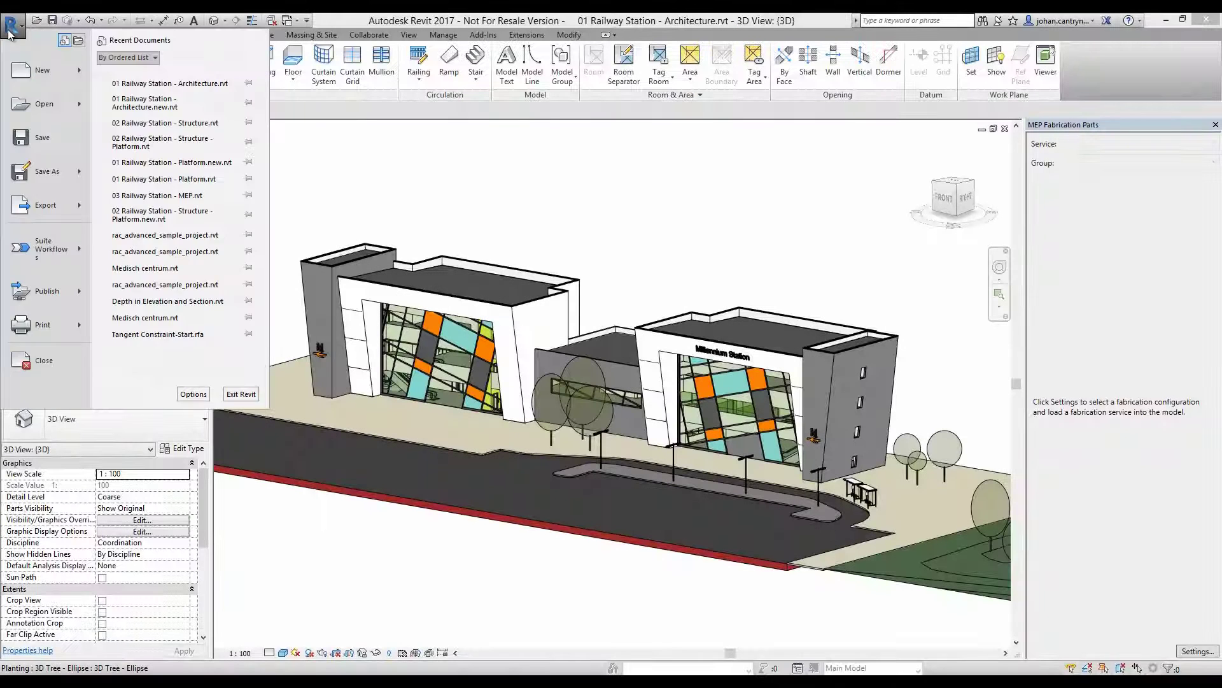
- Export the Revit model as a Navisworks NWC file for Architecture
click(44, 205)
click(151, 247)
text(Arc)
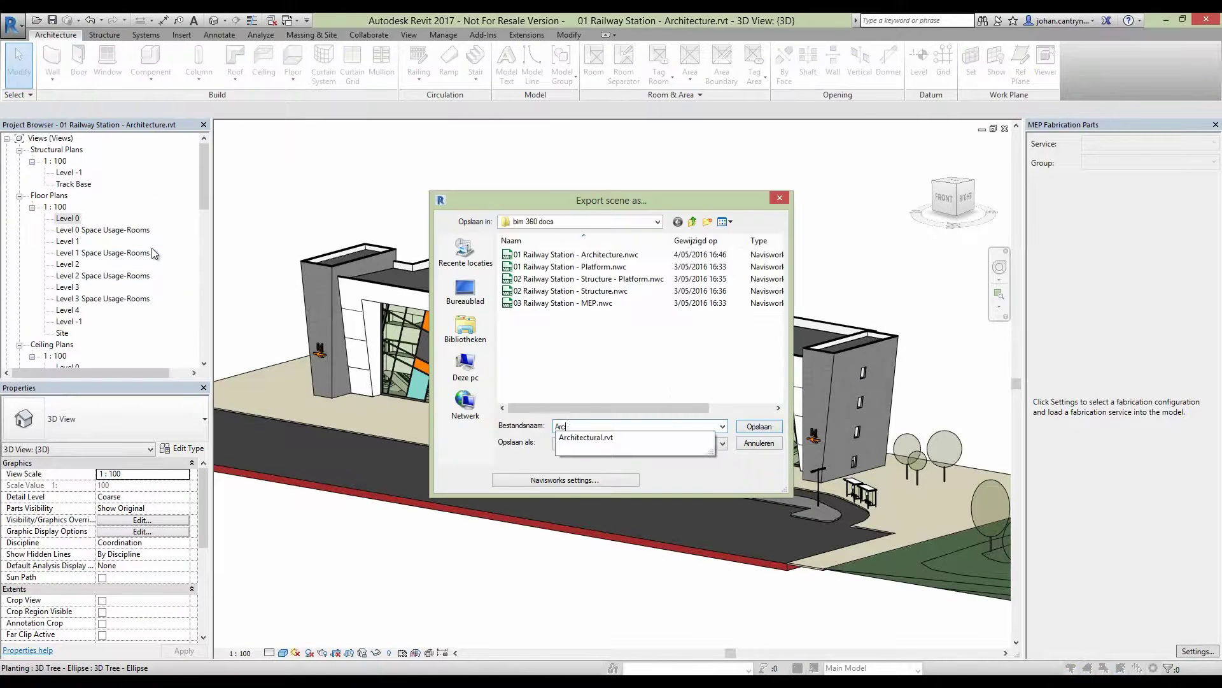
text(hi)
key(Return)
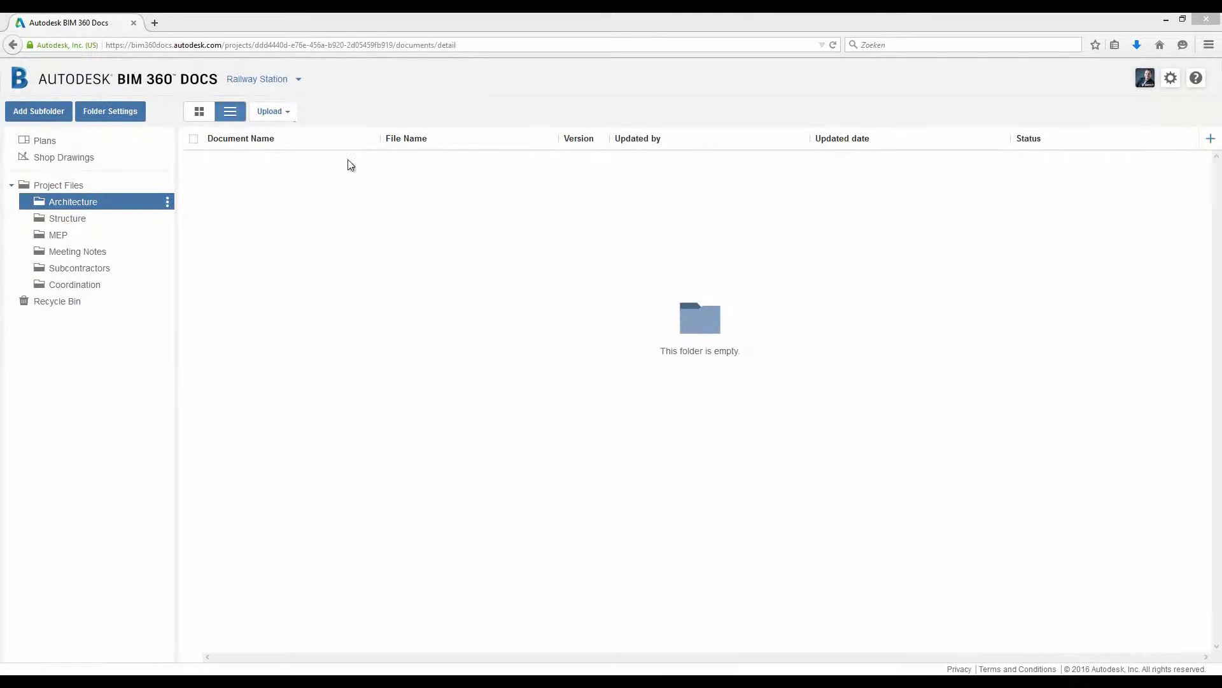
- Upload 01 Railway Station - Architecture.nwc into the Architecture folder
click(292, 121)
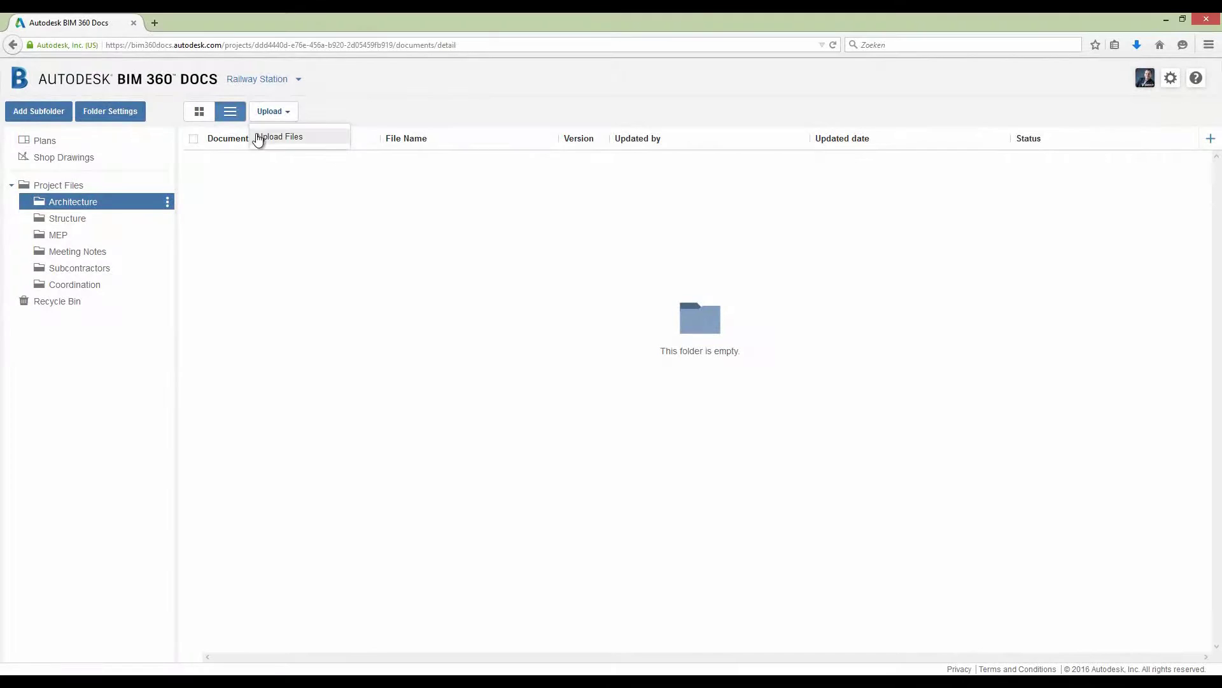
click(267, 136)
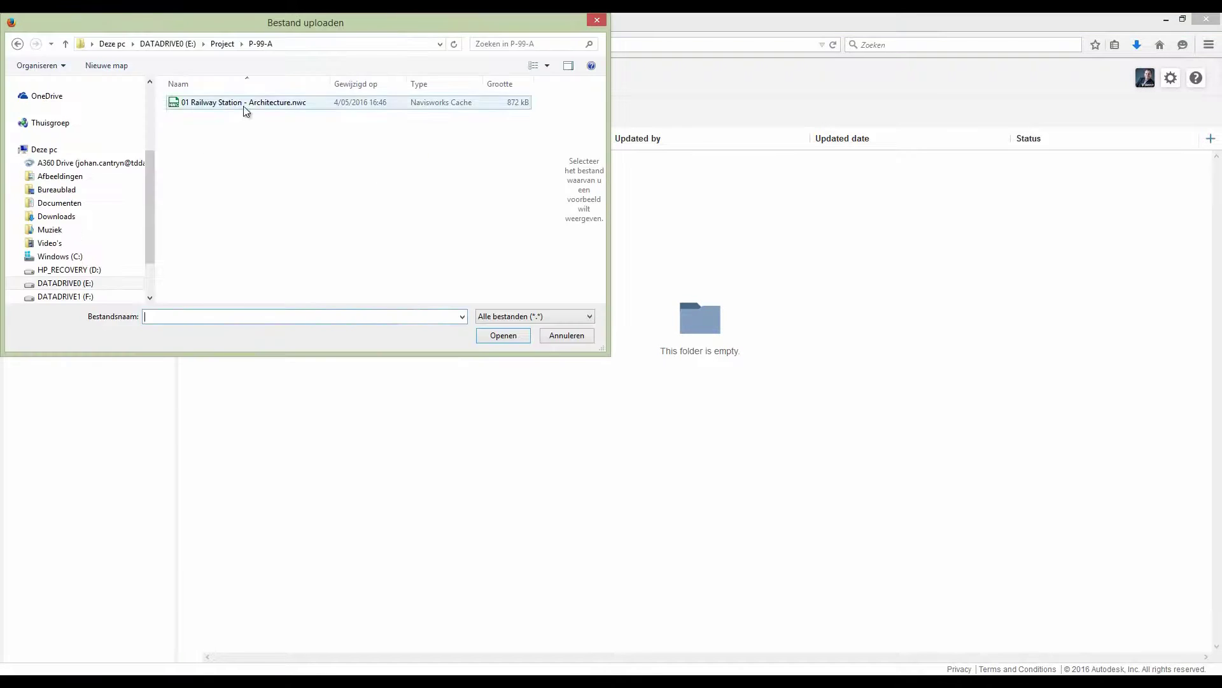
double_click(243, 102)
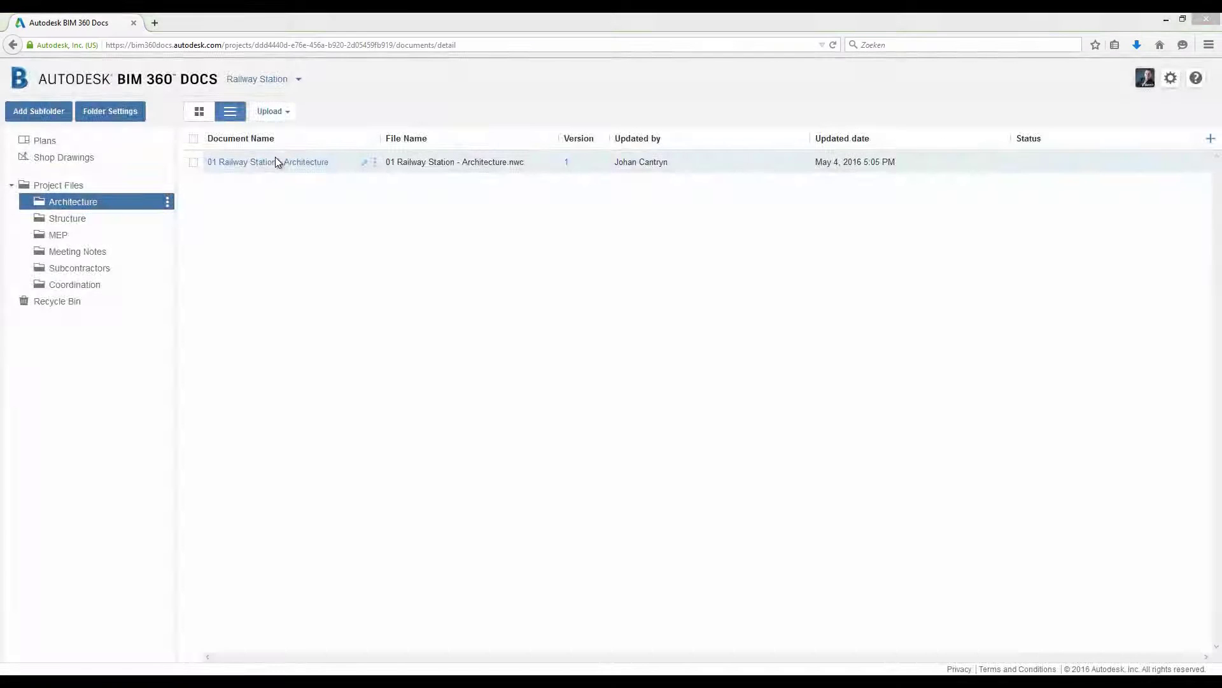
- Open the Architecture model and lower the section plane to cut away the roofs
click(275, 160)
drag(882, 464, 505, 387)
scroll(505, 387, up, 5)
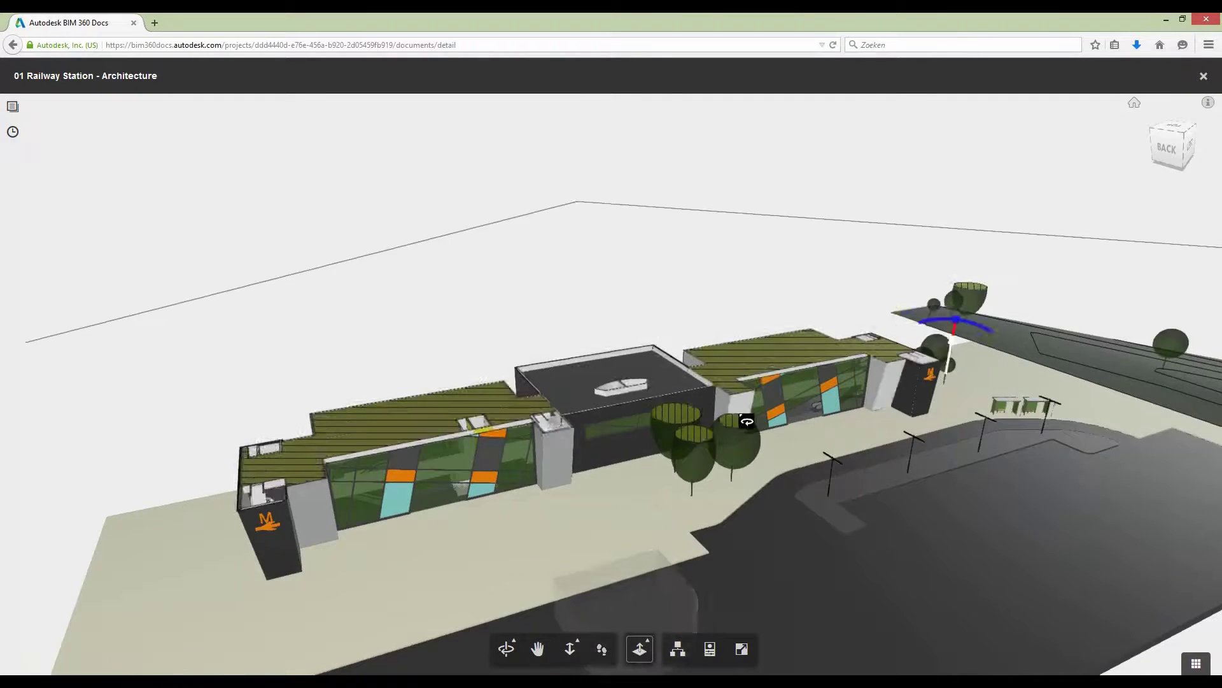
scroll(747, 421, down, 2)
drag(911, 322, 910, 369)
scroll(478, 540, up, 5)
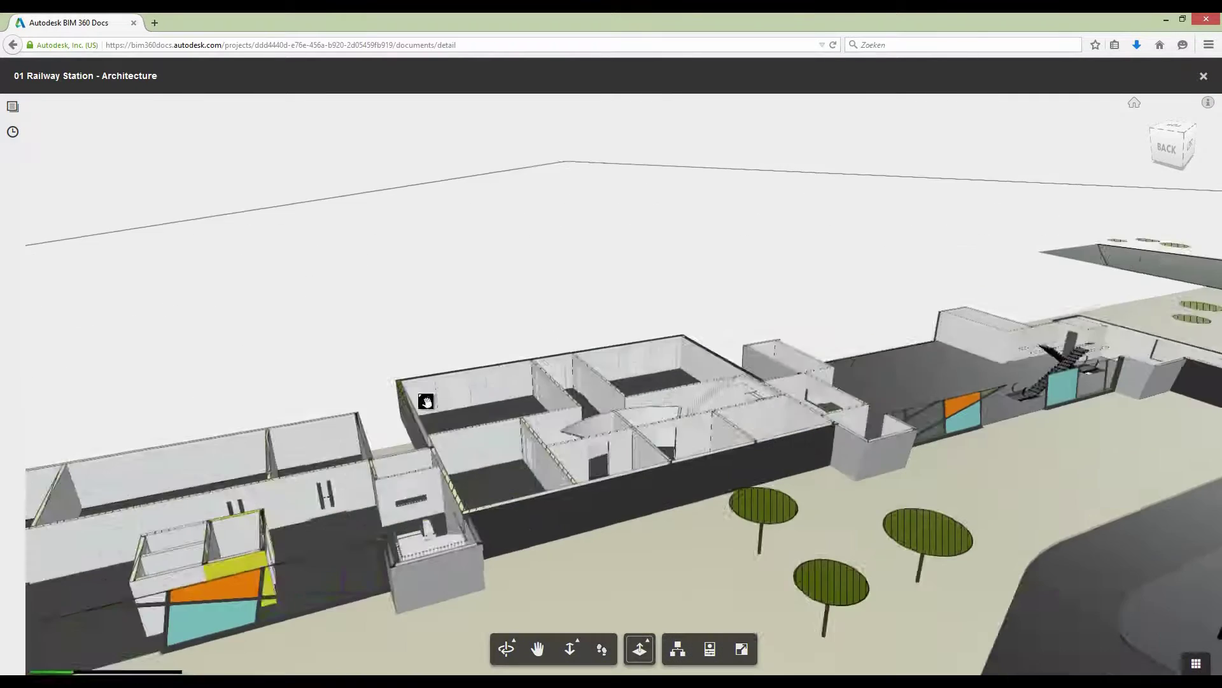
- Inspect the first 1810 x 2110mm Internal Double Type B door's properties and open its linked document
click(677, 648)
click(64, 244)
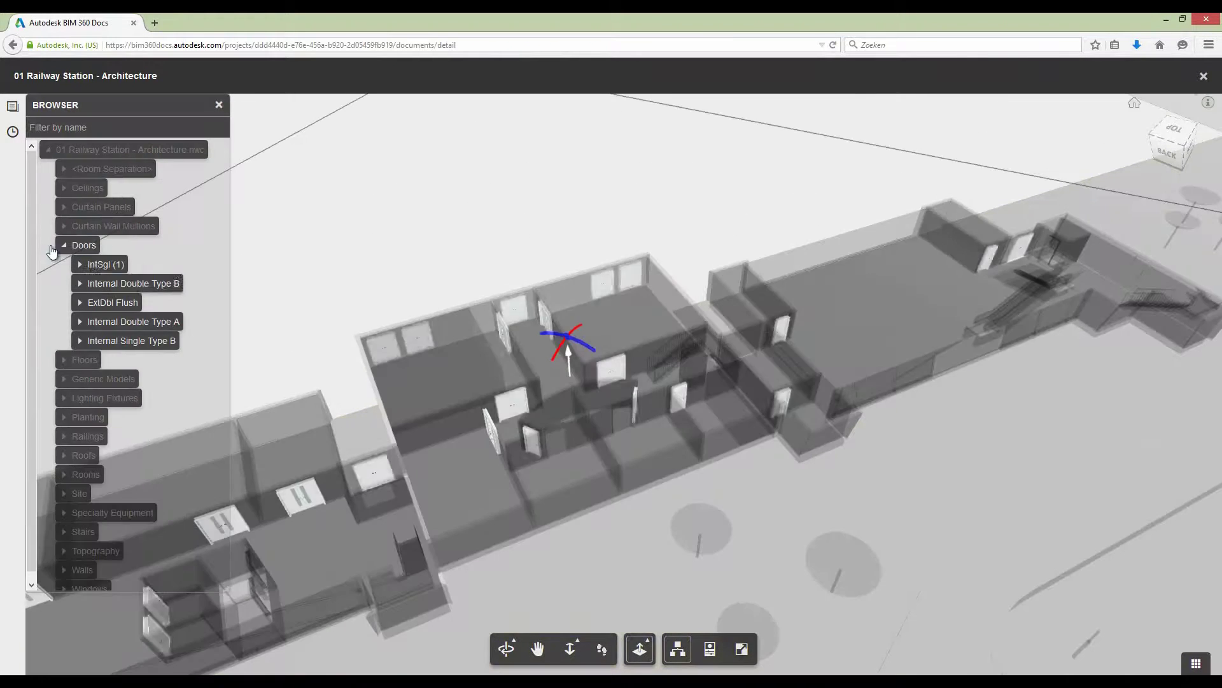
click(79, 289)
click(710, 648)
click(135, 302)
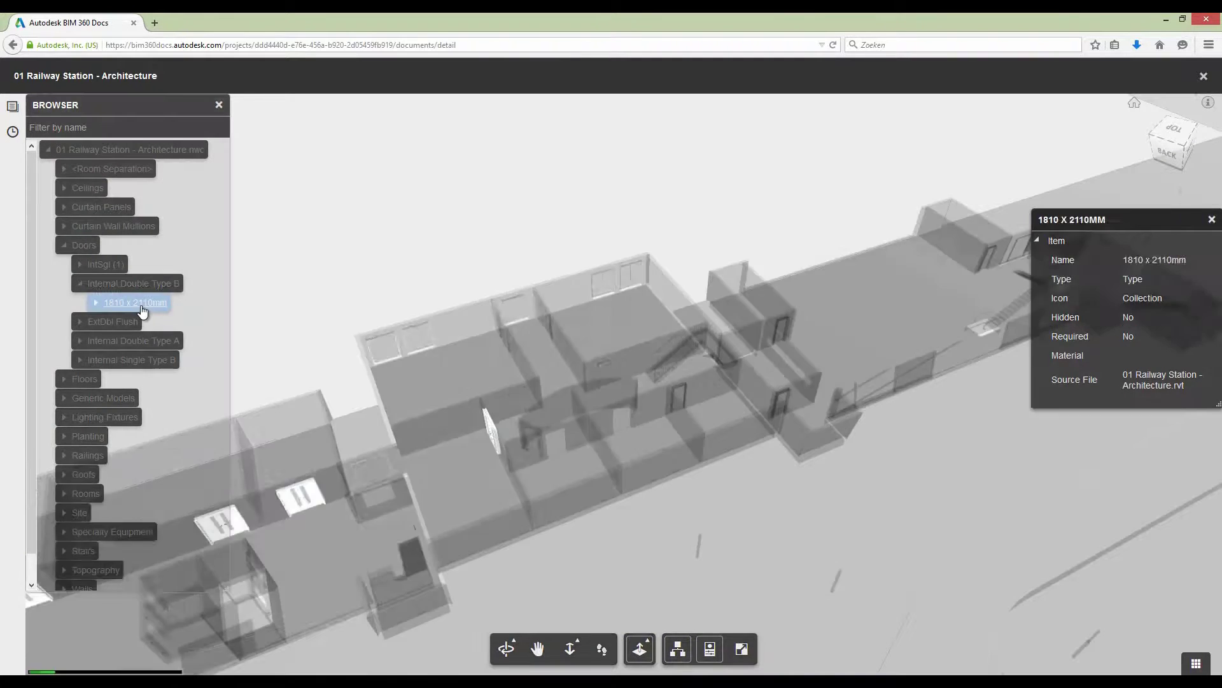
click(135, 321)
scroll(1149, 471, down, 10)
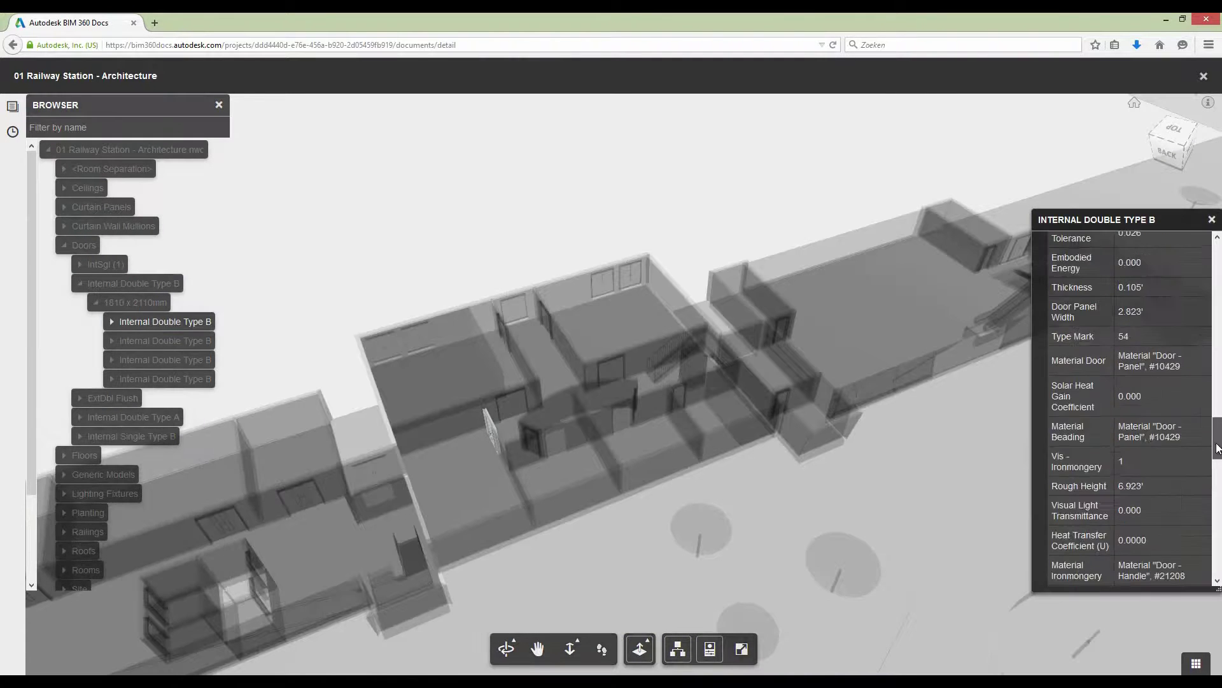
click(1149, 471)
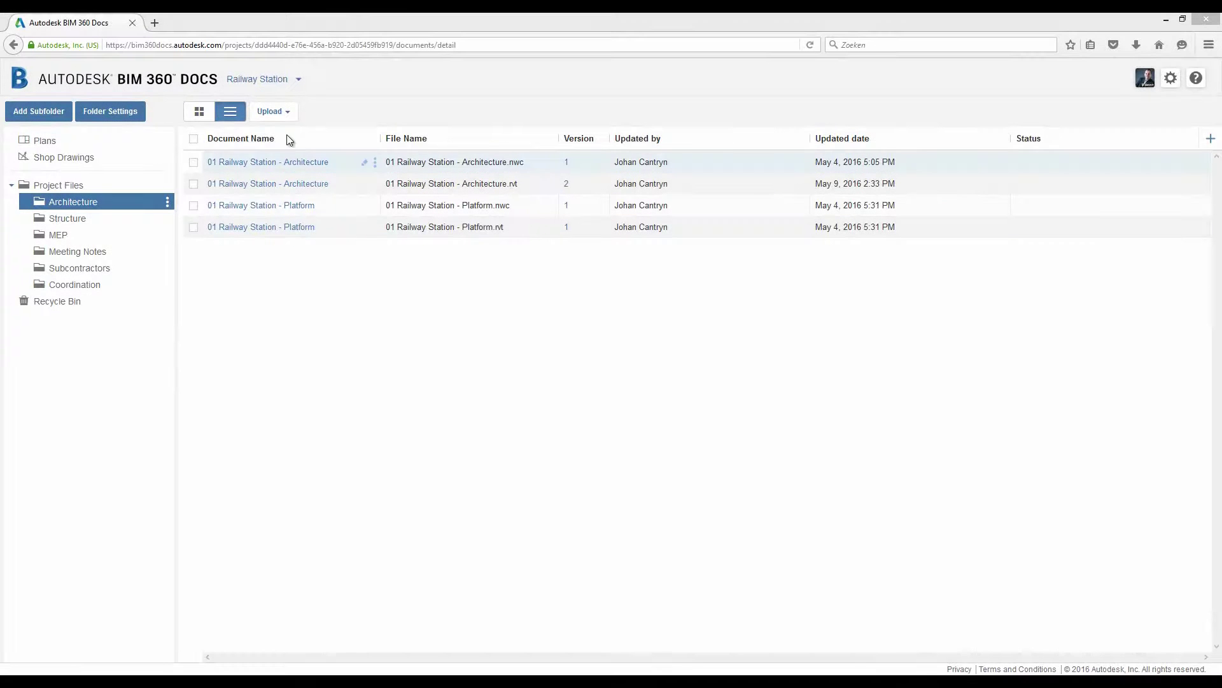
- Upload the updated Architecture.rvt as version 3 and open it in the viewer
click(275, 117)
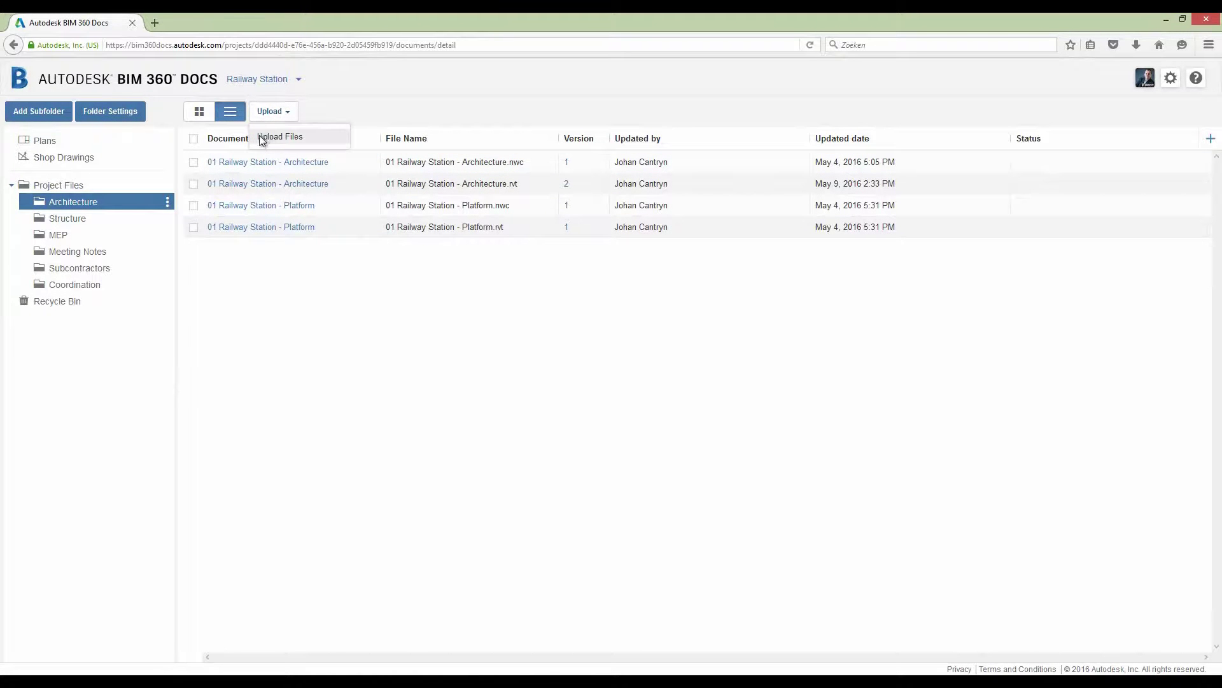
click(261, 137)
double_click(255, 157)
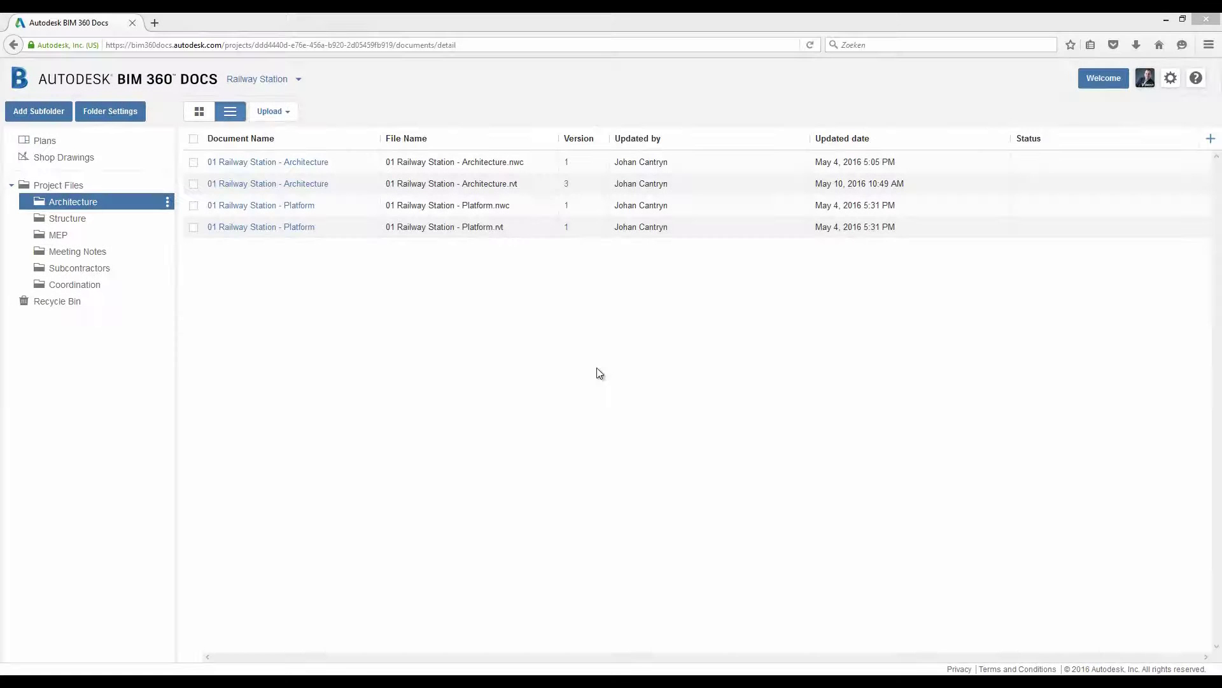
click(285, 184)
click(291, 191)
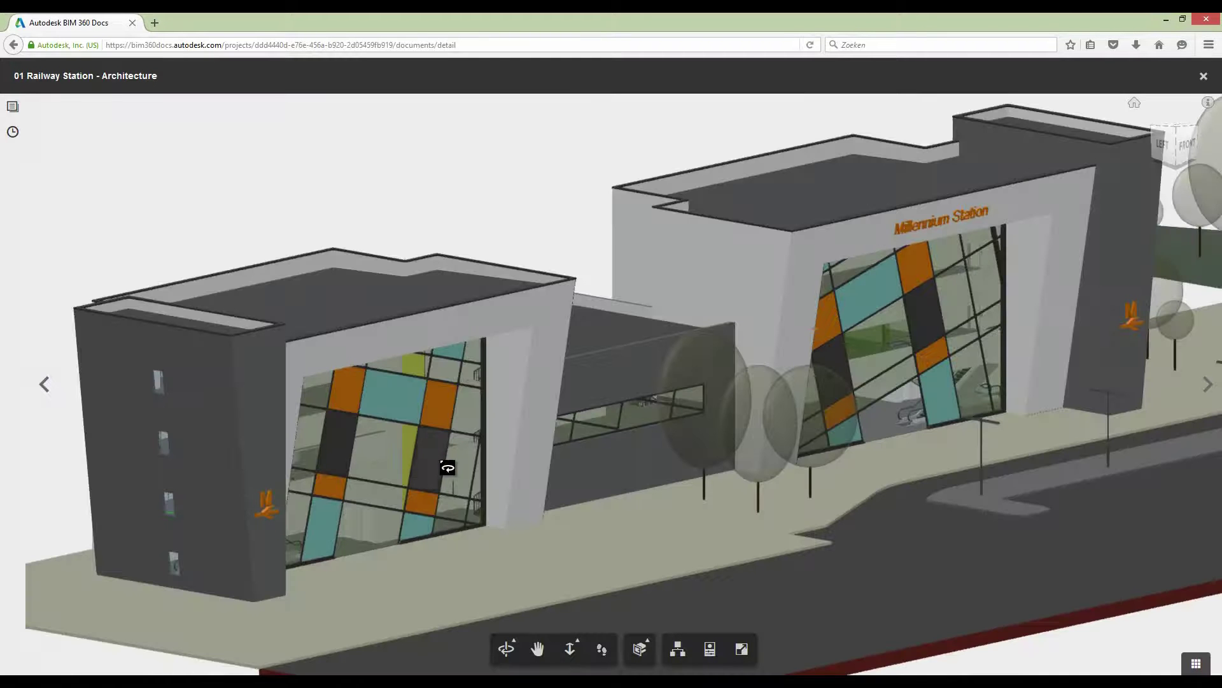
- Select all floors in the model browser and bring up the Floors category actions
click(678, 649)
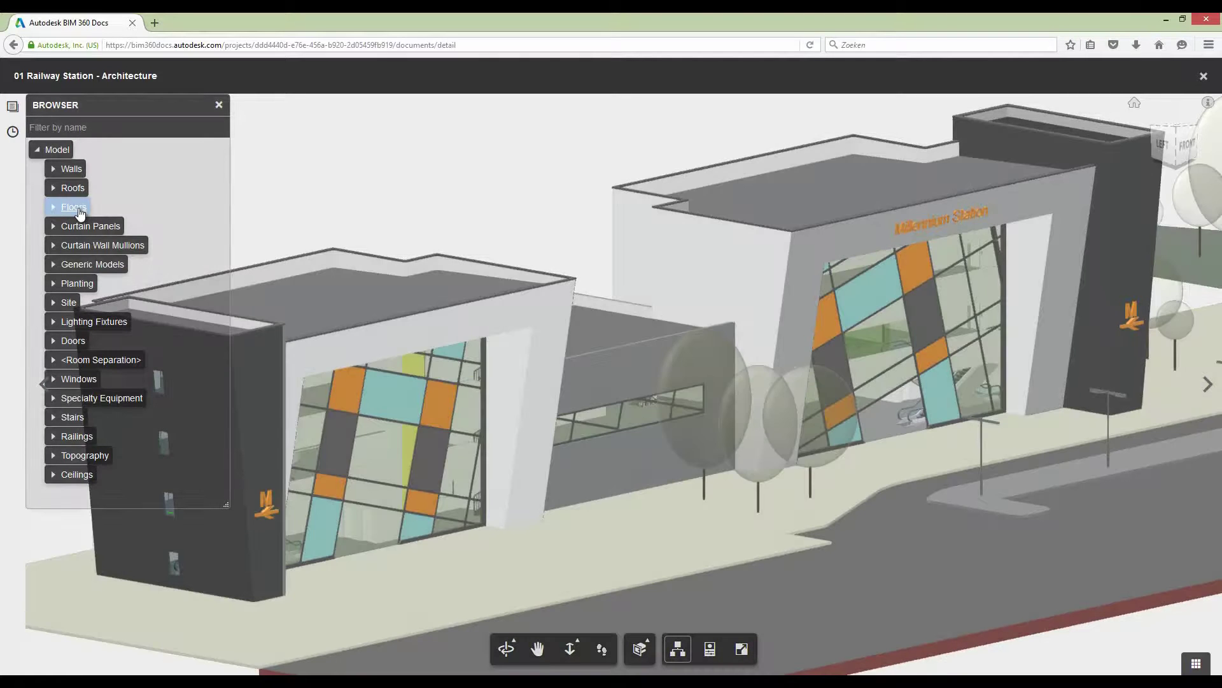
click(79, 212)
right_click(80, 213)
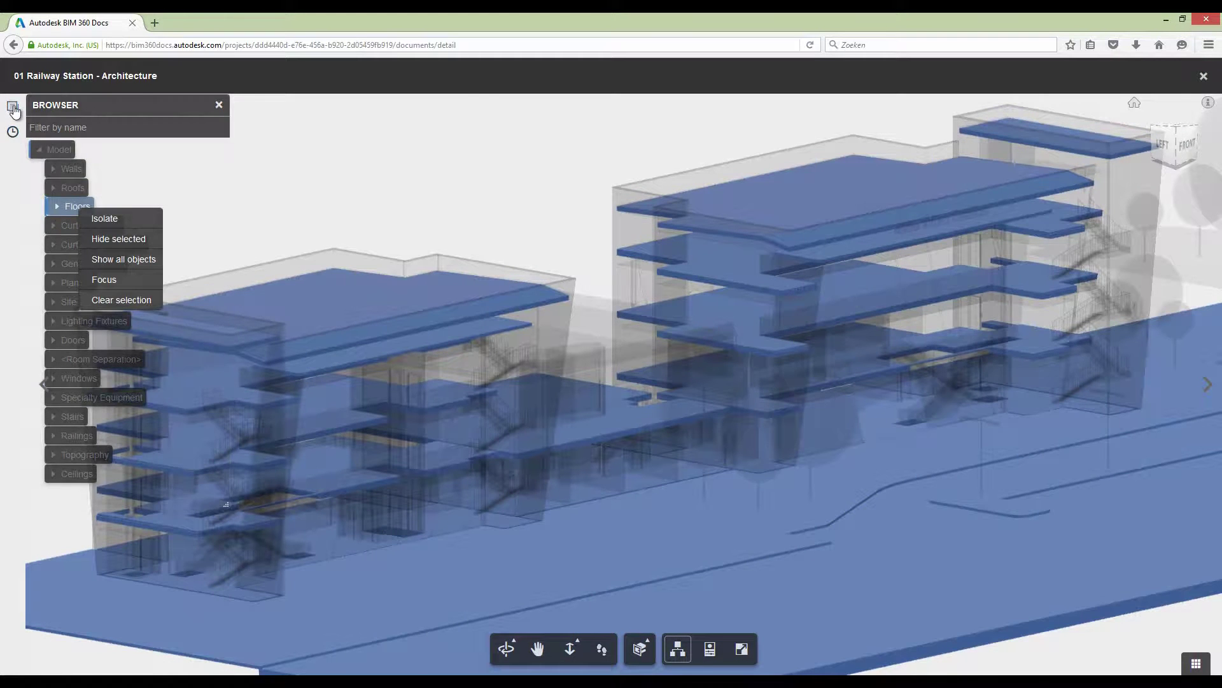
- Open 2D sheet A101 - A-L0 and inspect Training Room 1-L0-01's properties
click(13, 109)
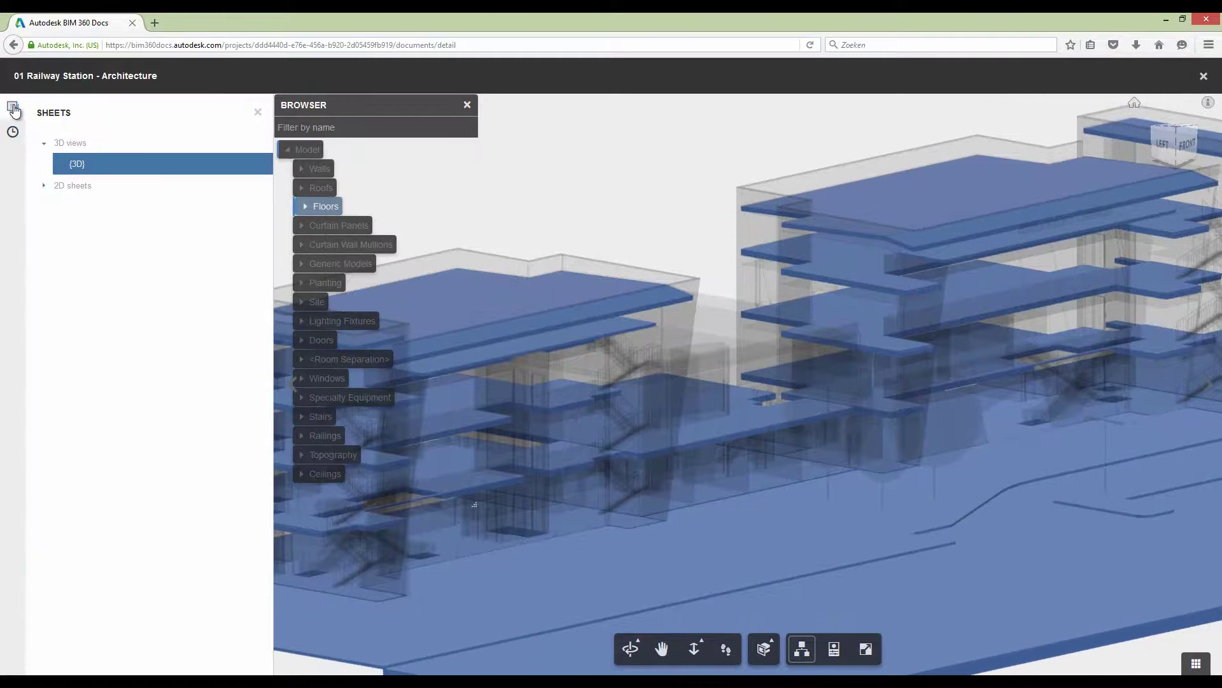
click(45, 187)
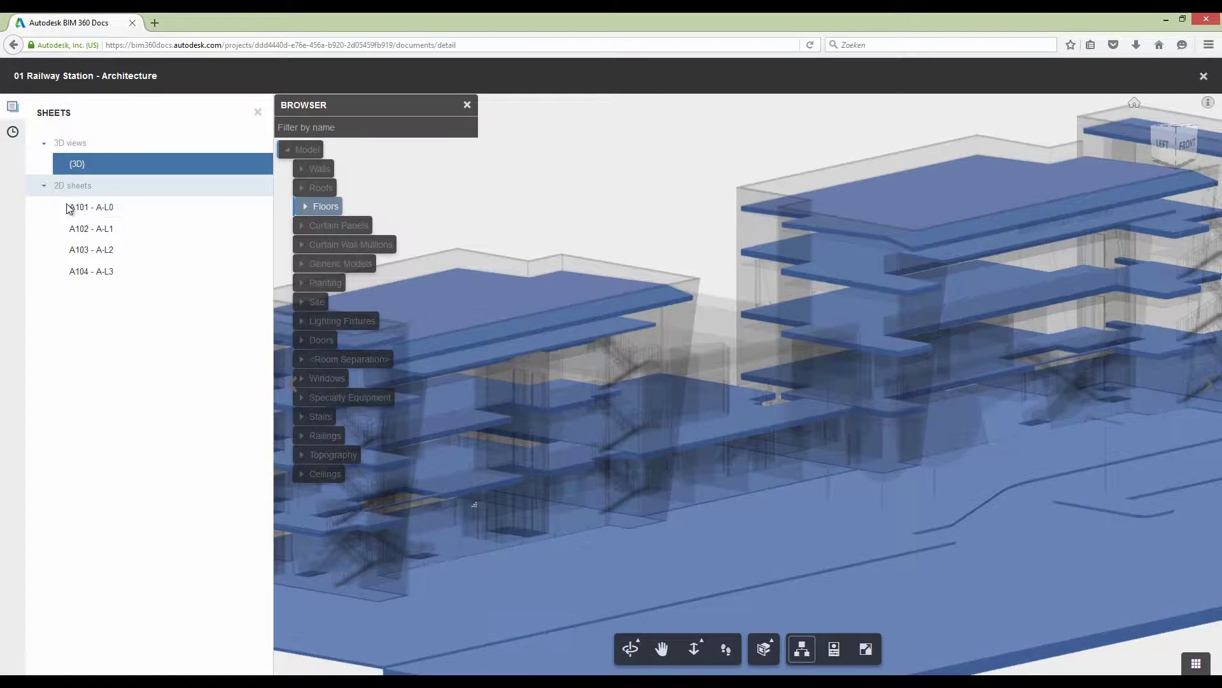
click(92, 213)
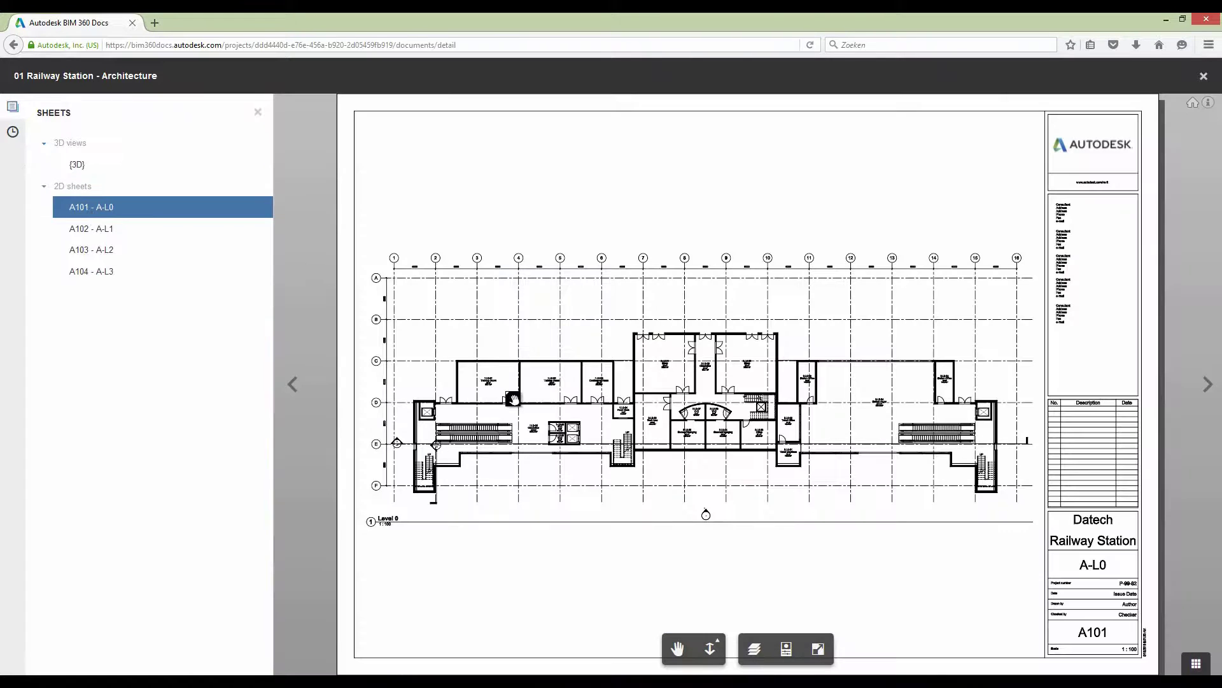
scroll(529, 403, up, 4)
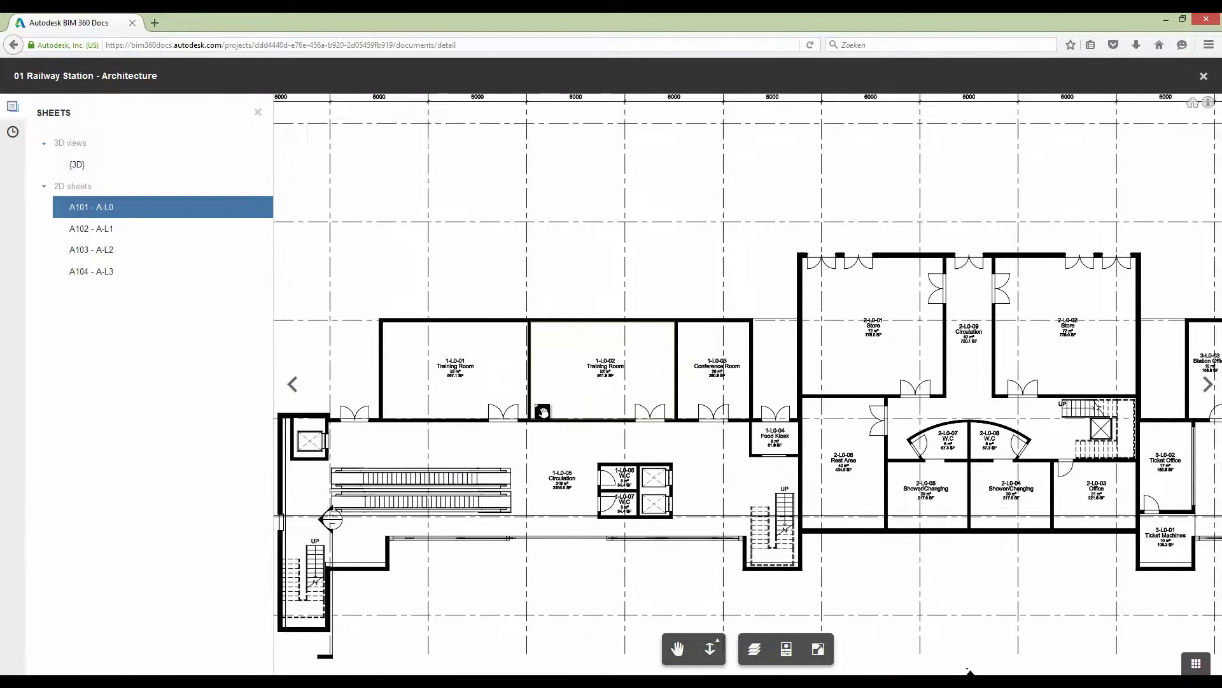
click(787, 648)
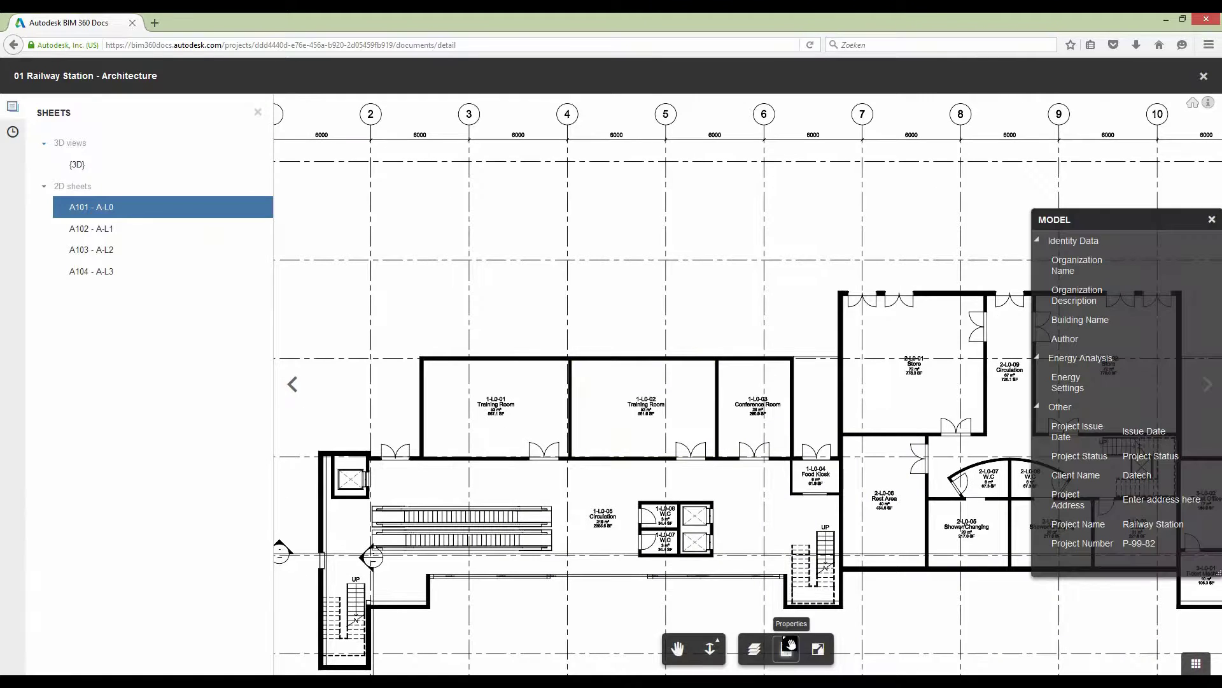
click(536, 369)
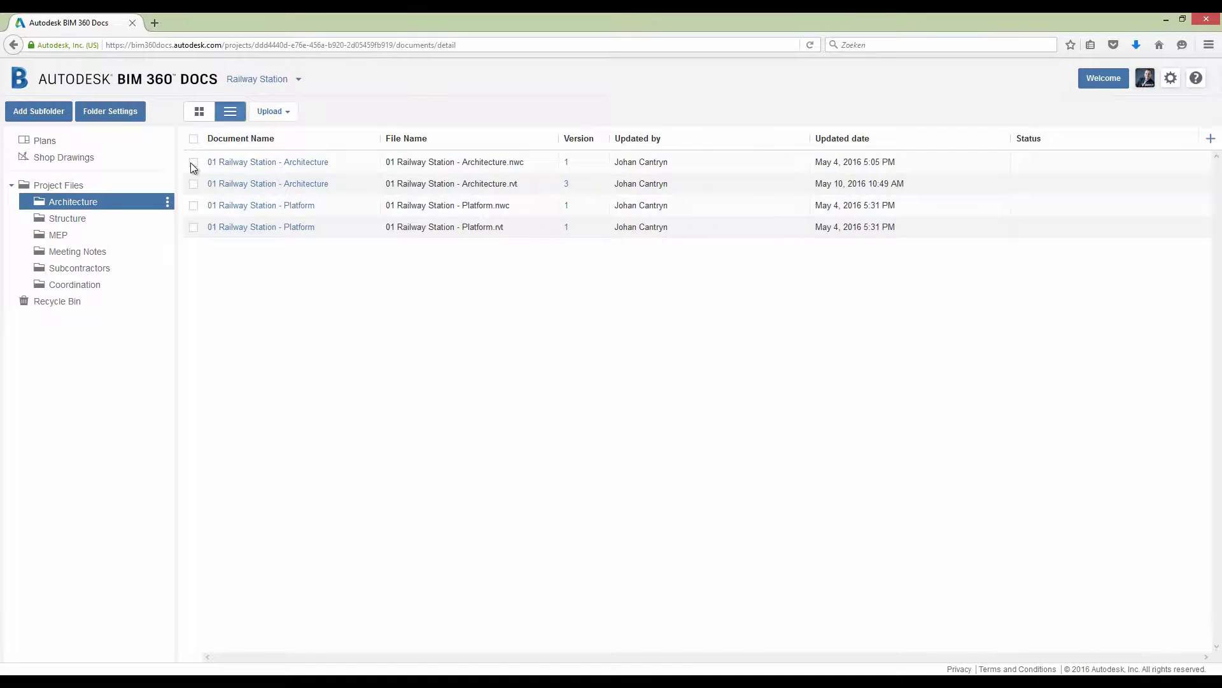
- Download the Architecture and Platform .nwc files and save them to disk
click(193, 163)
click(193, 205)
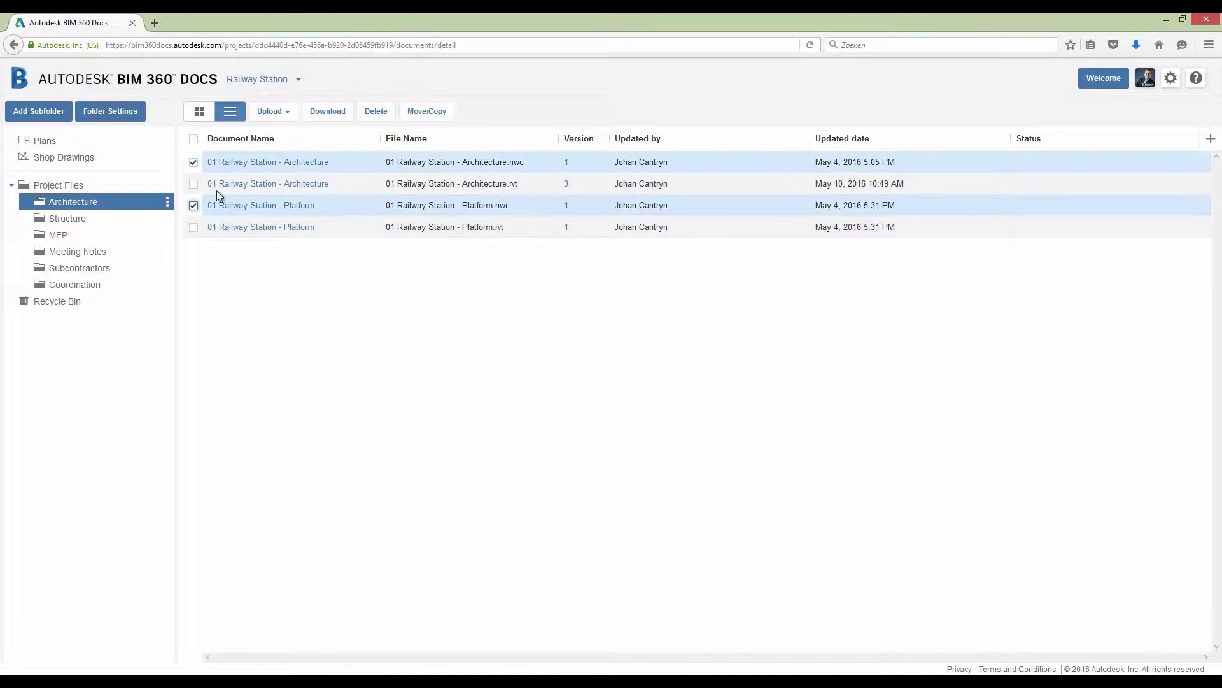
click(324, 112)
click(660, 421)
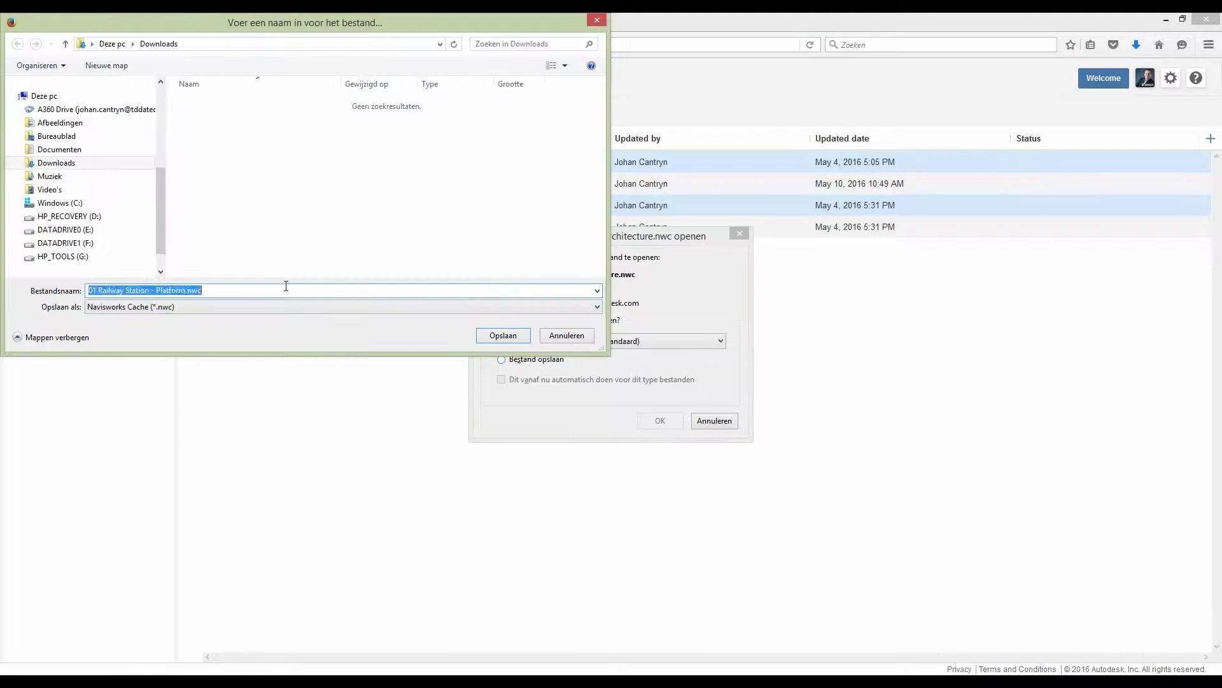
click(501, 333)
click(536, 359)
key(Return)
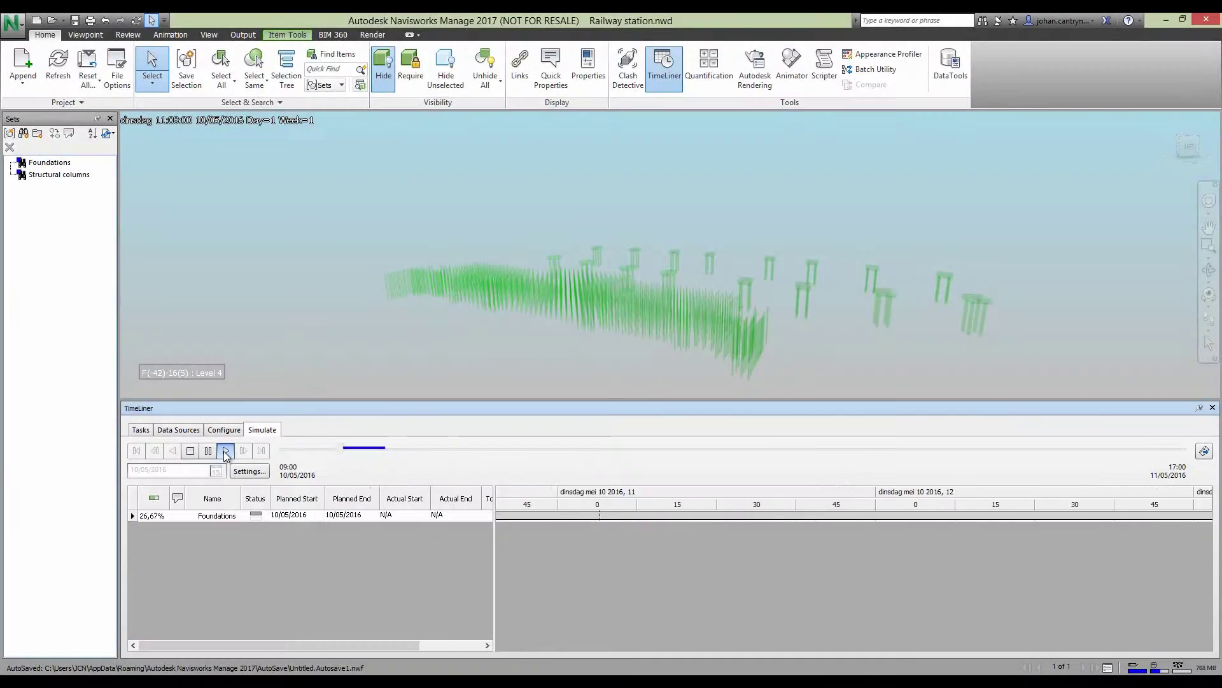
- Play the Foundations TimeLiner simulation, then review clashes Clash2 and Clash3
click(225, 450)
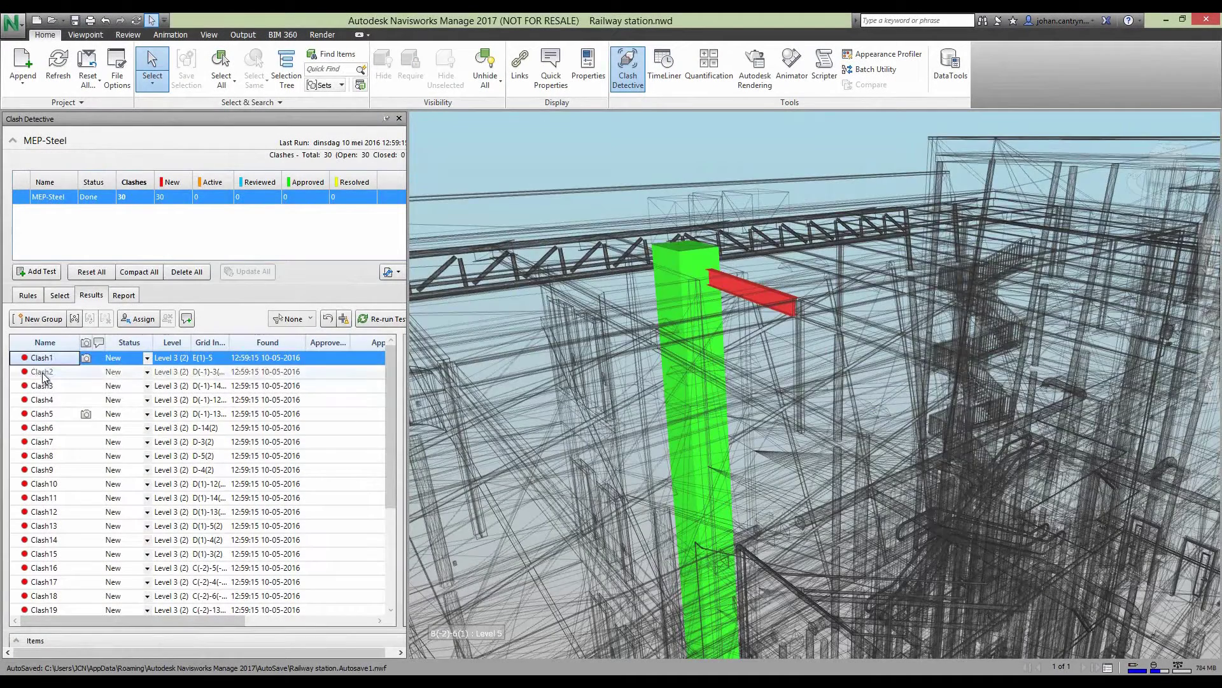
click(42, 371)
click(46, 386)
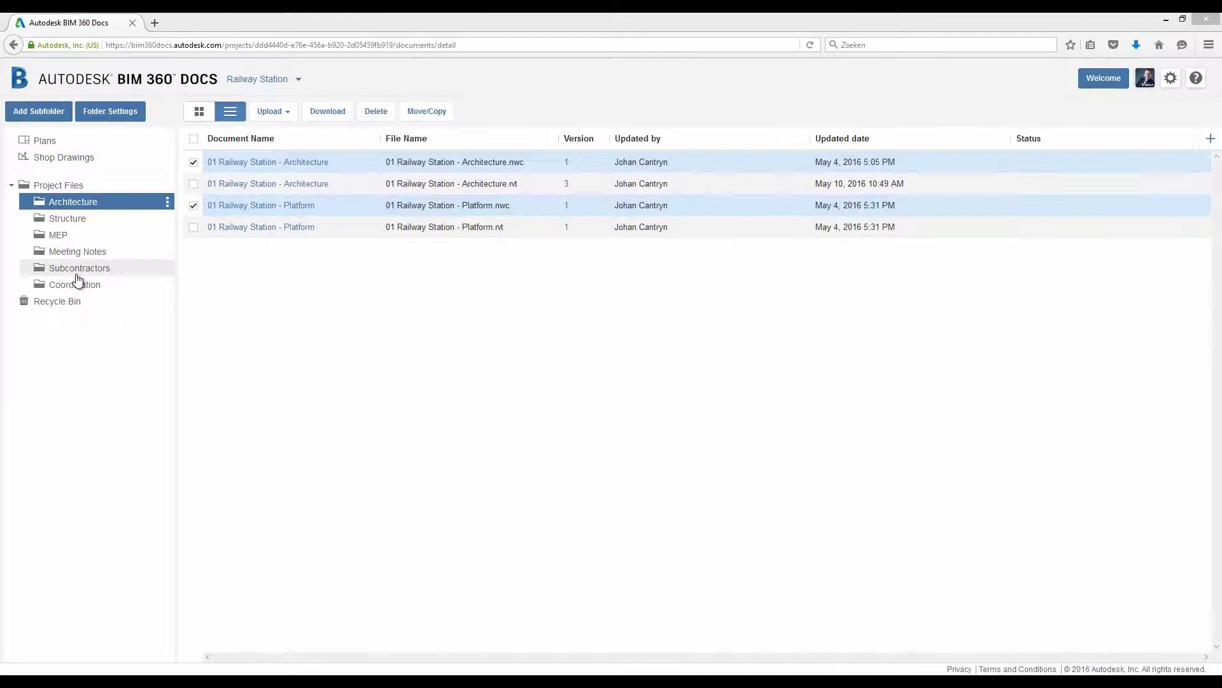
- Upload Railway station.nwd to the Coordination folder and view the project's Activity log
click(75, 284)
click(274, 118)
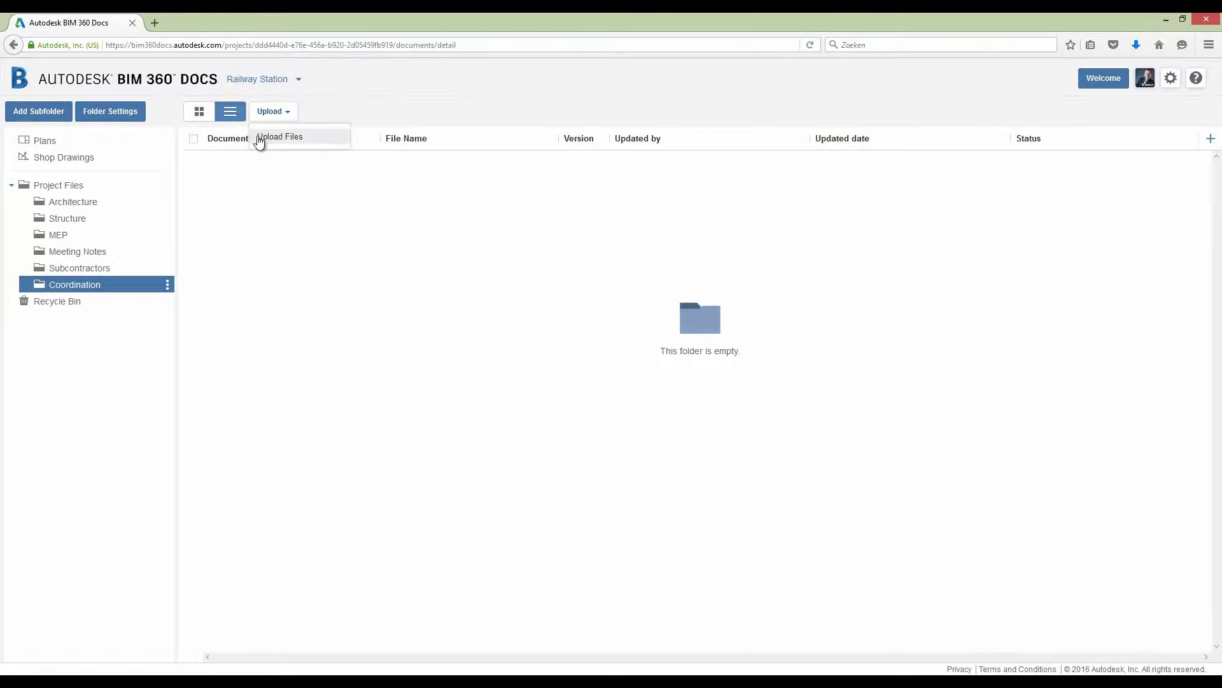
click(260, 137)
key(ctrl+v)
key(Return)
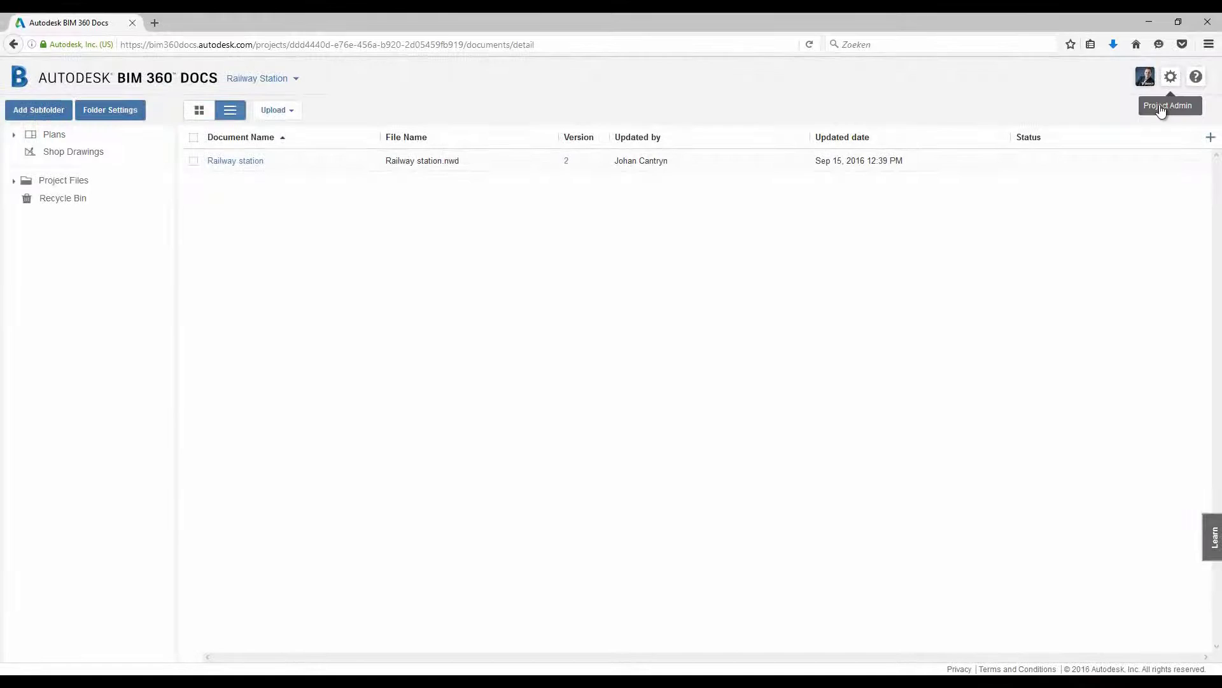
click(1170, 77)
click(19, 131)
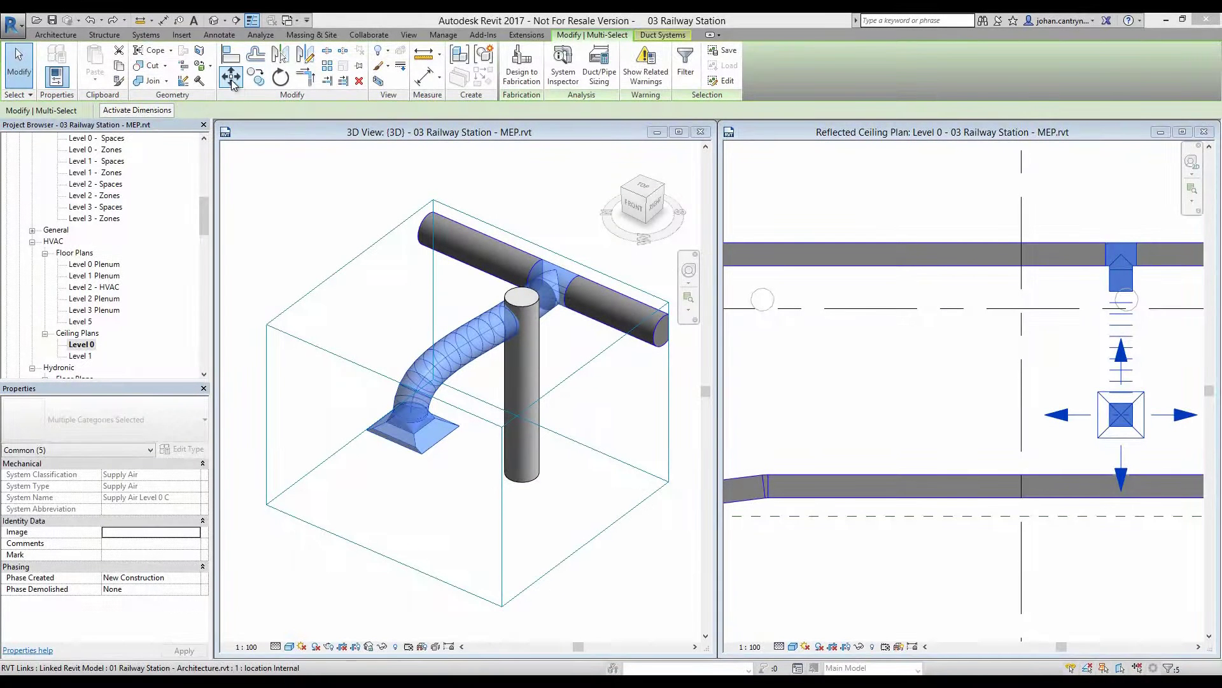
- Move the duct tee and diffuser 400 to the left in the Level 0 ceiling plan
click(232, 81)
click(1081, 309)
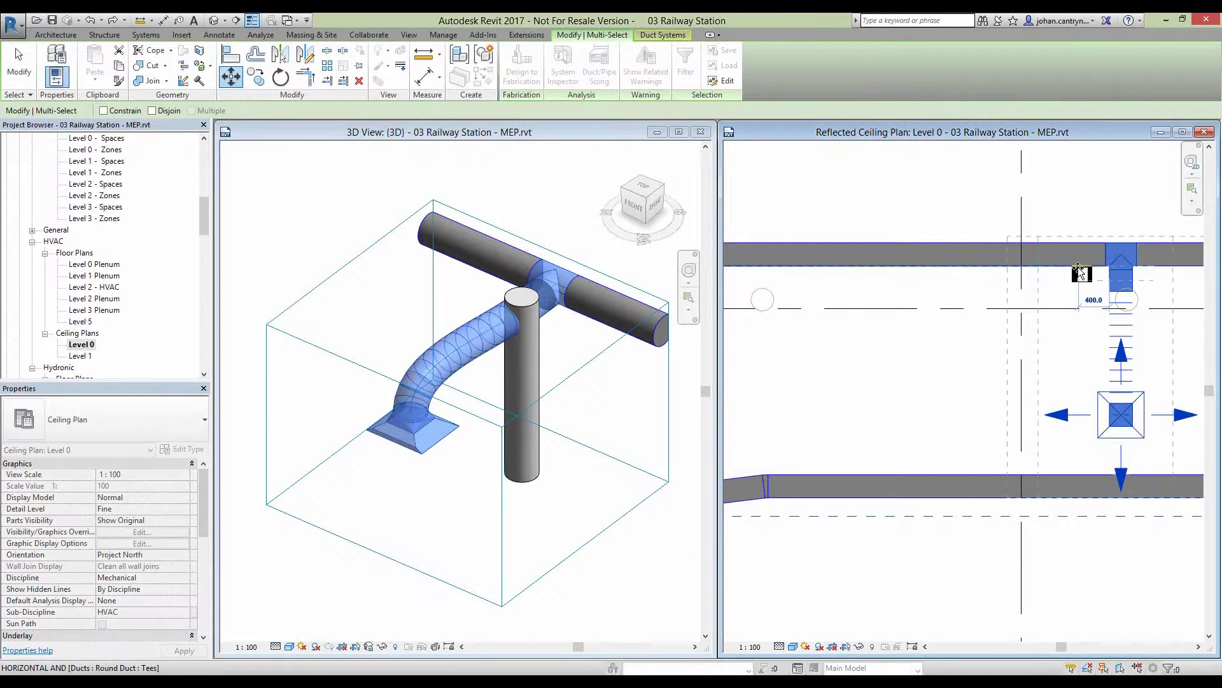
click(1078, 267)
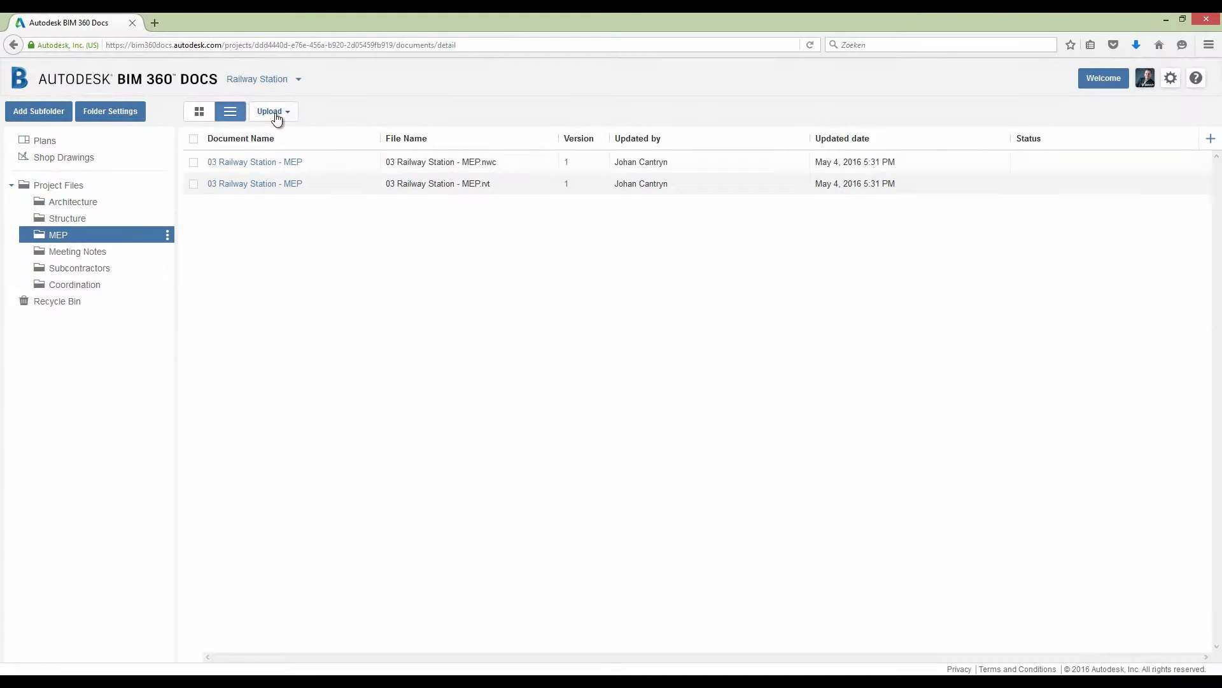
- Upload both MEP files from the MEP Project folder and check the version history
click(272, 113)
click(261, 137)
key(Return)
click(242, 102)
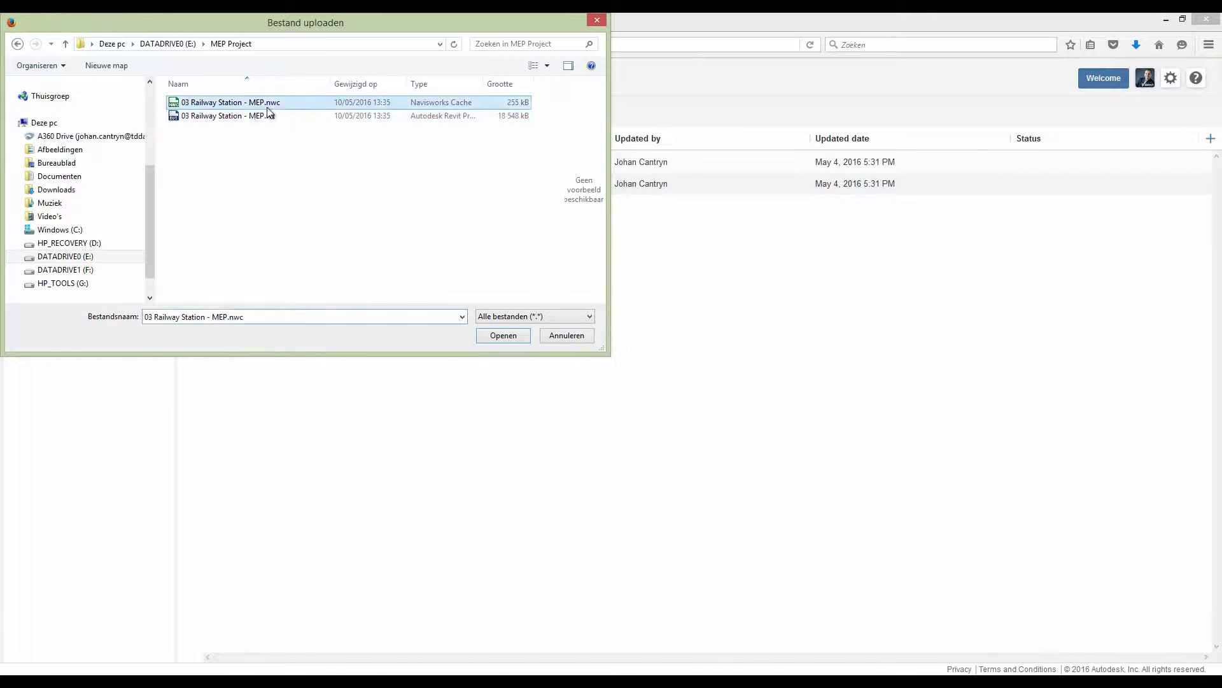
shift+click(242, 115)
click(503, 336)
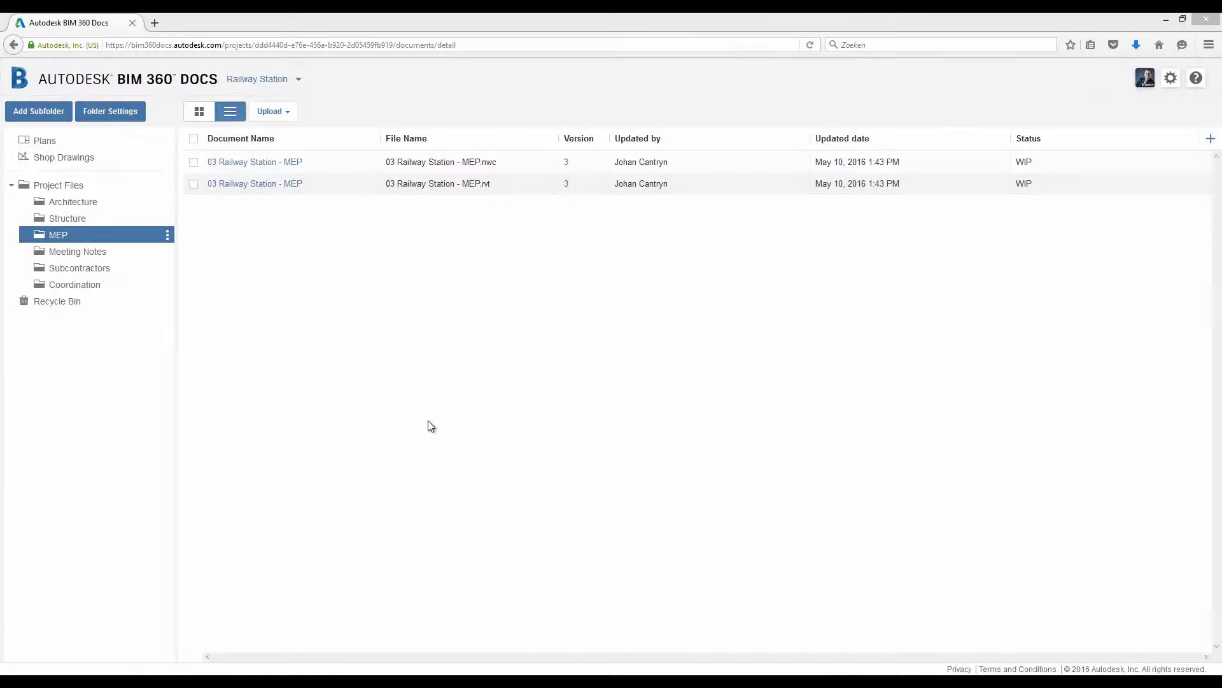
click(567, 186)
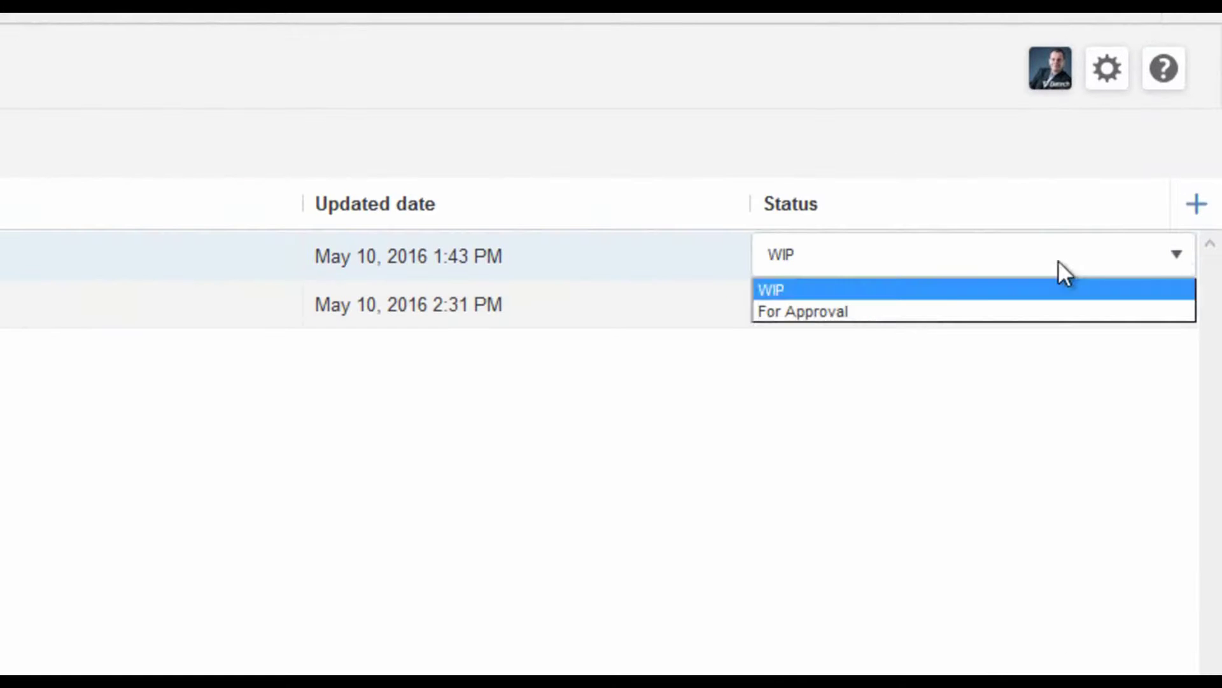
- Change both MEP files' status from WIP to For Approval
click(1092, 189)
click(1180, 308)
click(1176, 314)
click(999, 360)
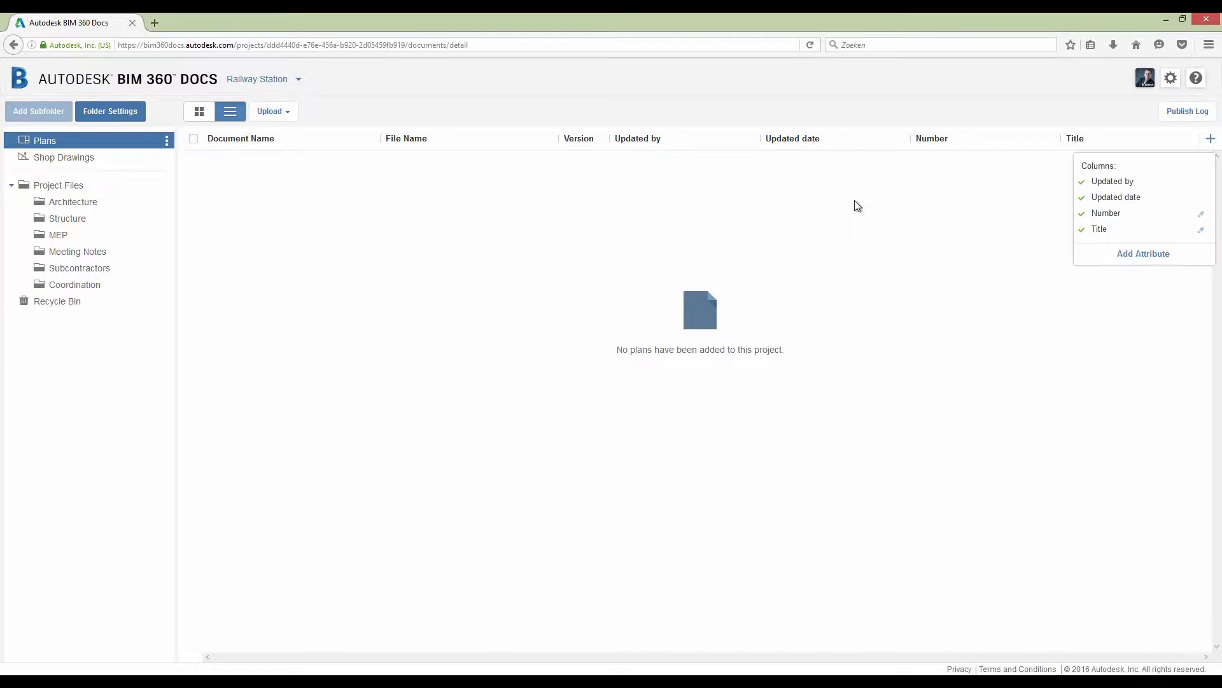
- Add a Drawn By attribute column to the Plans list
click(1142, 255)
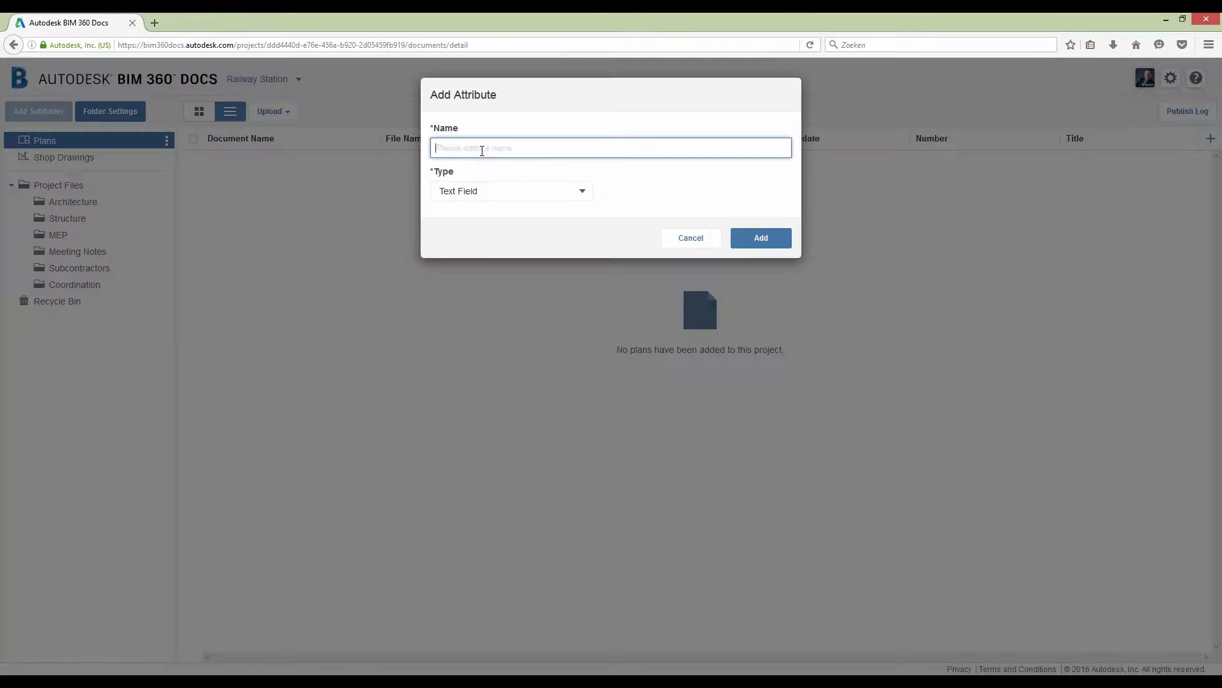
text(Drawn By)
click(763, 239)
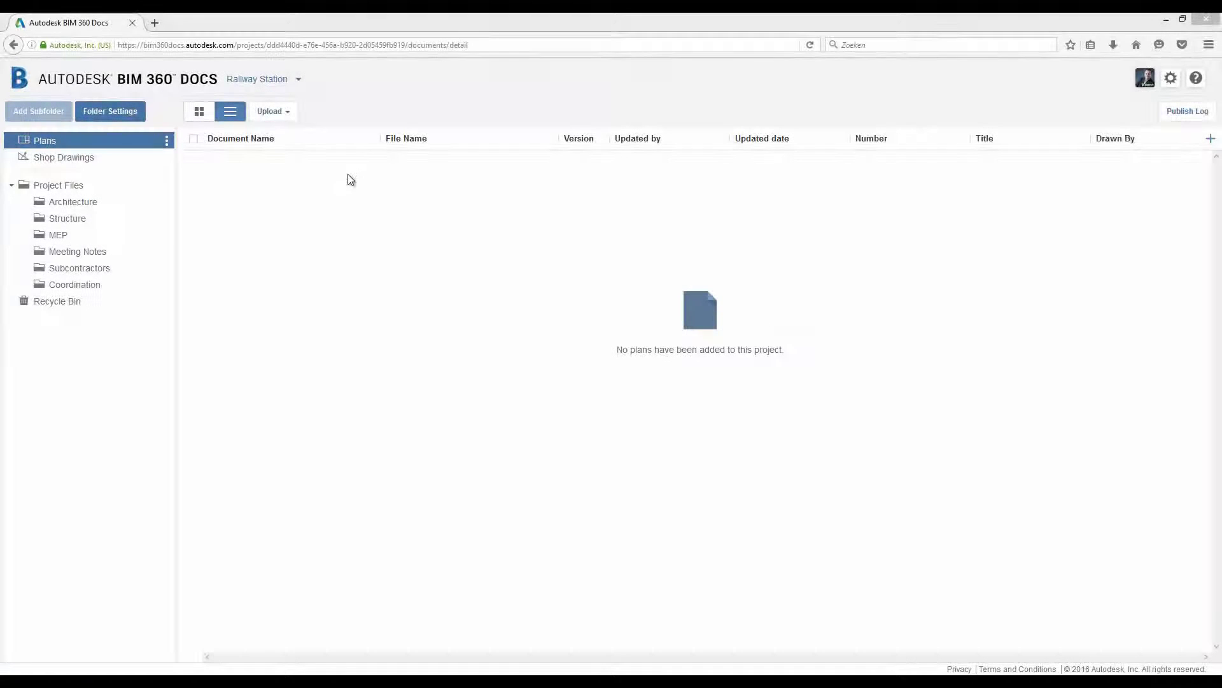
- Upload 01 Railway Station - Architecture.pdf and confirm publishing it
click(287, 113)
click(265, 138)
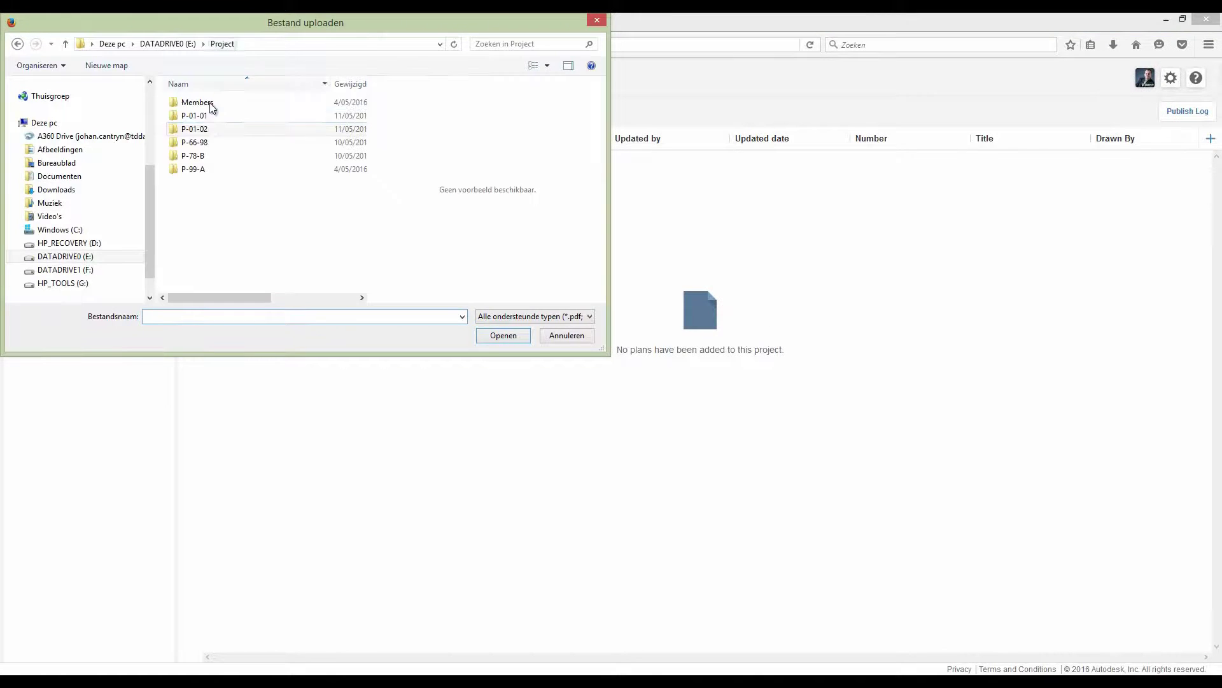
double_click(220, 103)
click(764, 489)
click(762, 433)
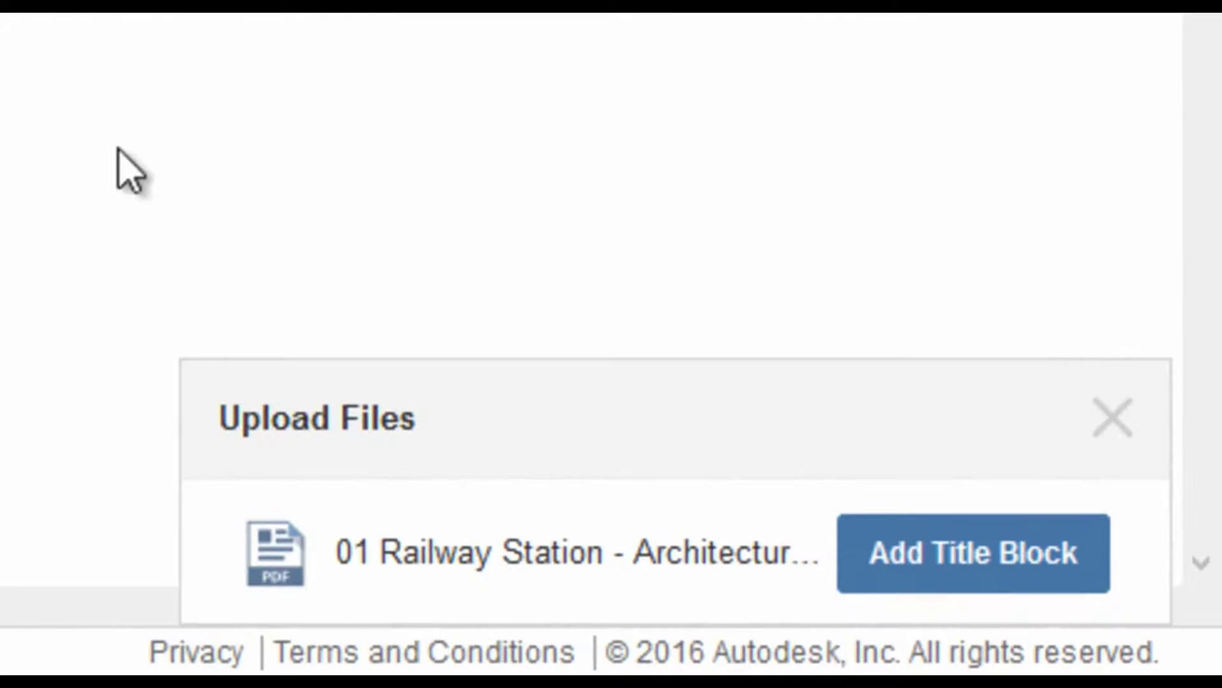
- Start a new title block for the PDF named P-RS
click(1049, 603)
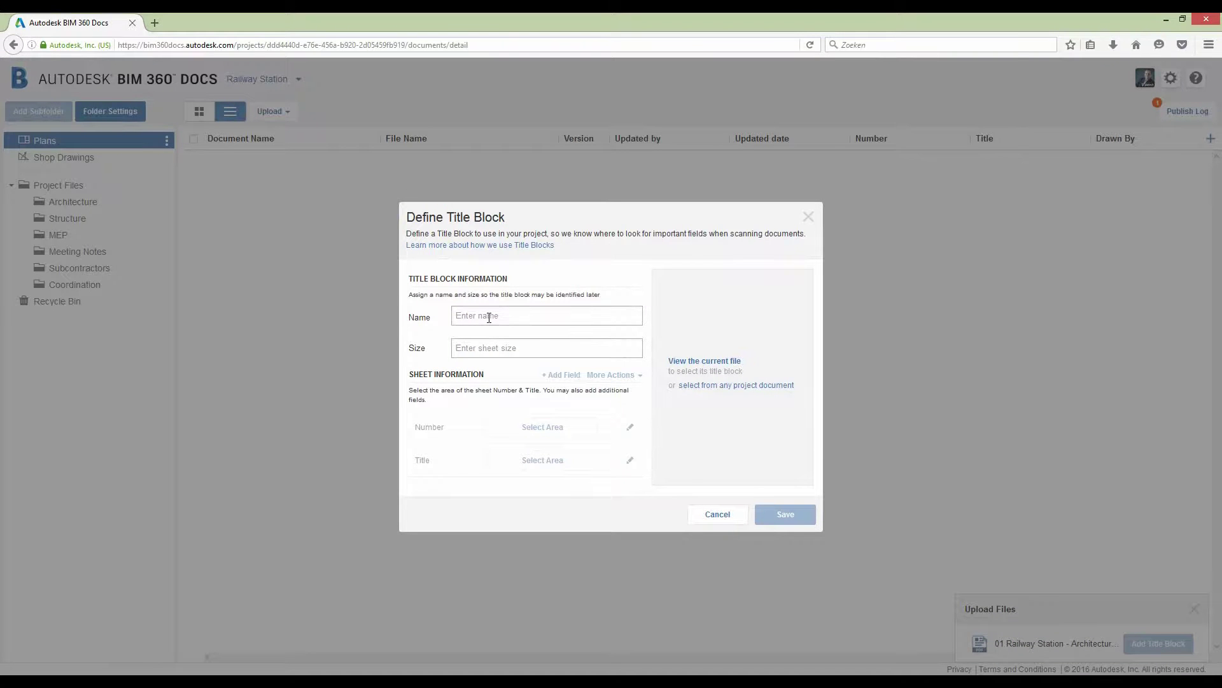
click(489, 317)
text(P-)
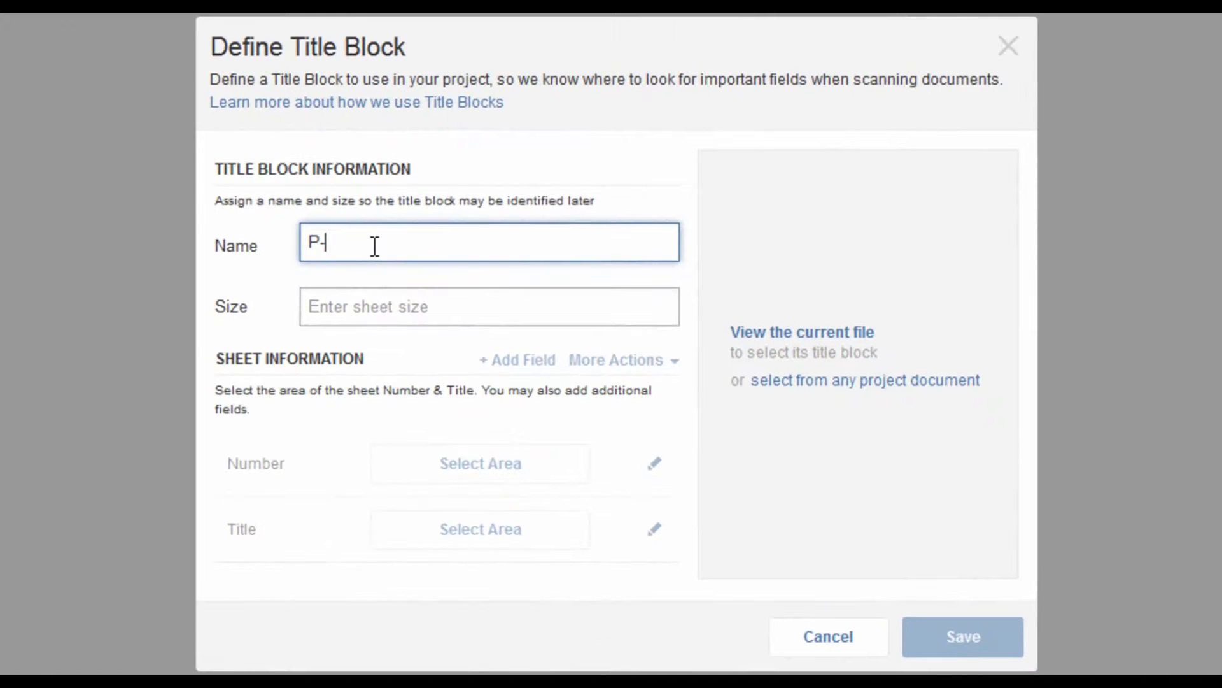
text(RS)
key(Tab)
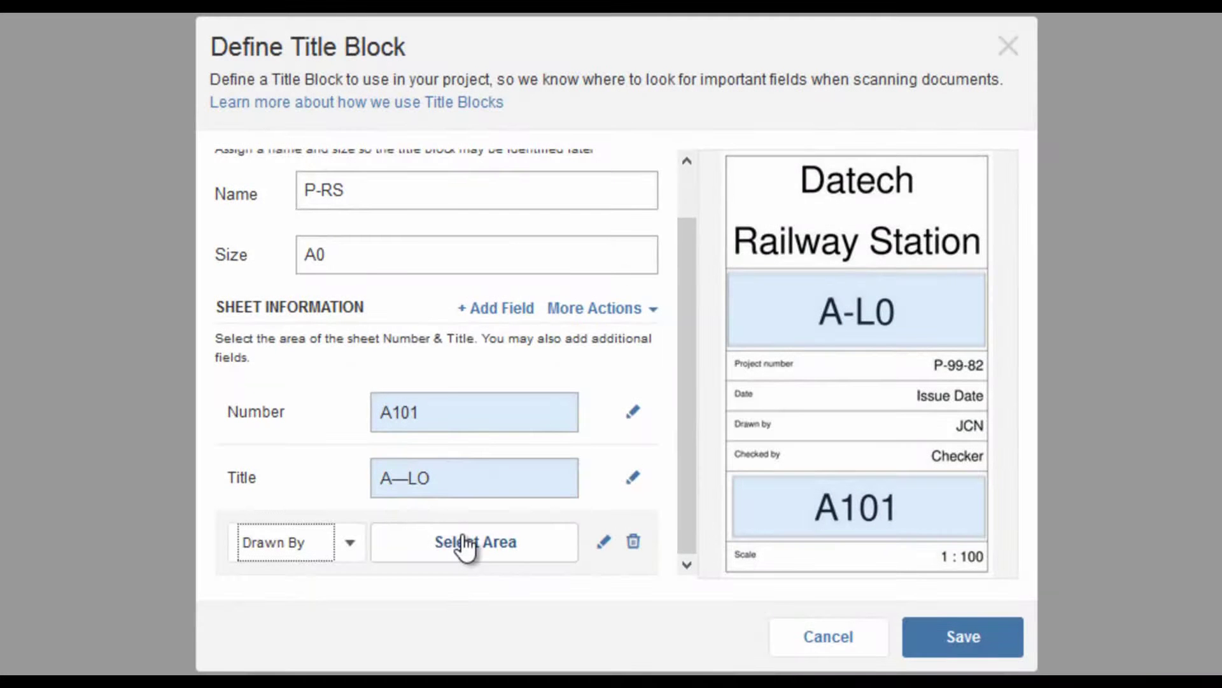
- Map the Drawn By field to the JCN area and save the title block
click(467, 546)
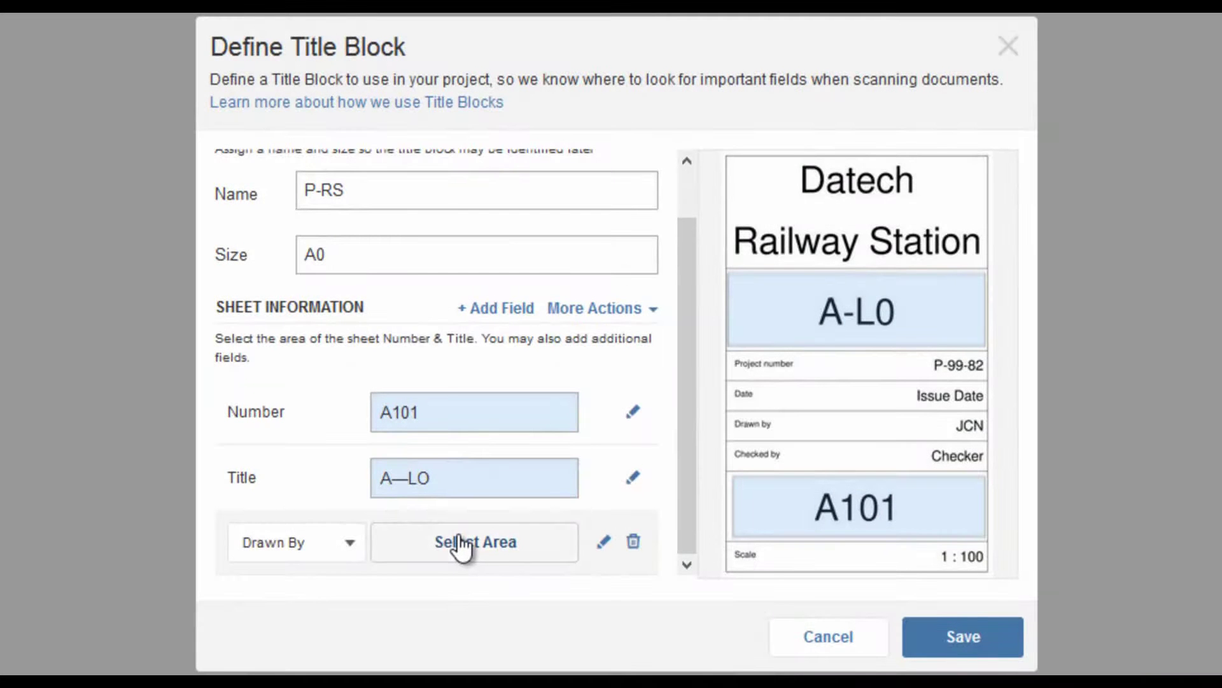
drag(776, 415, 985, 438)
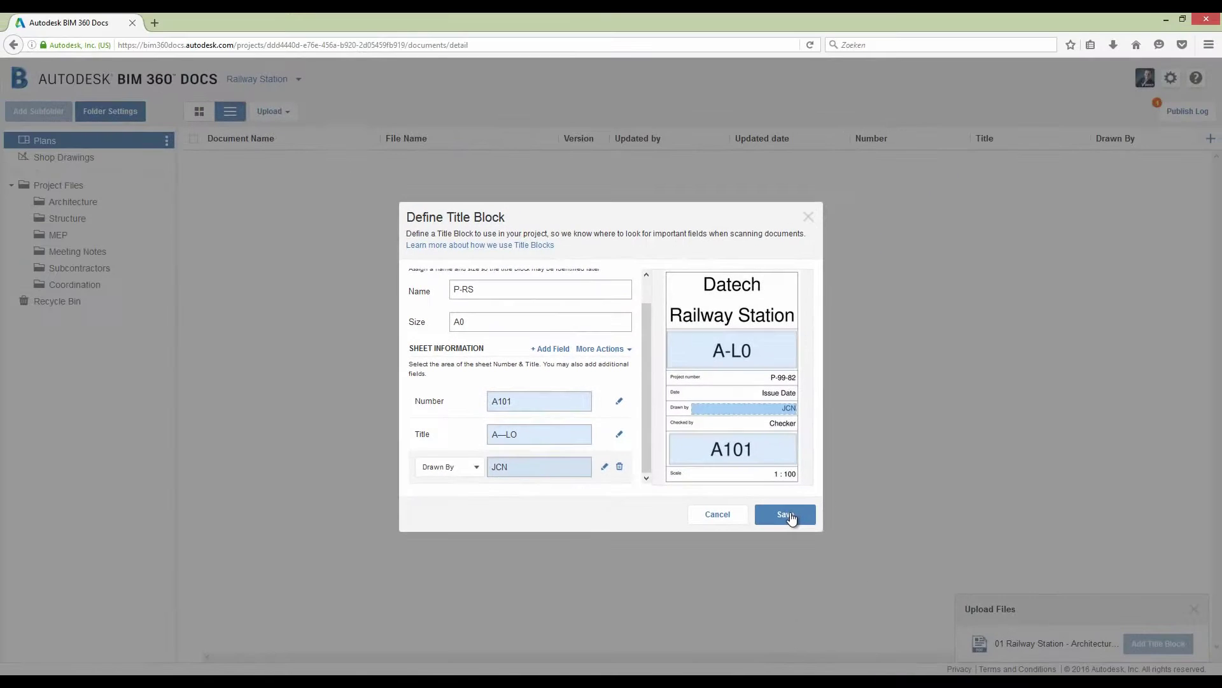
click(787, 515)
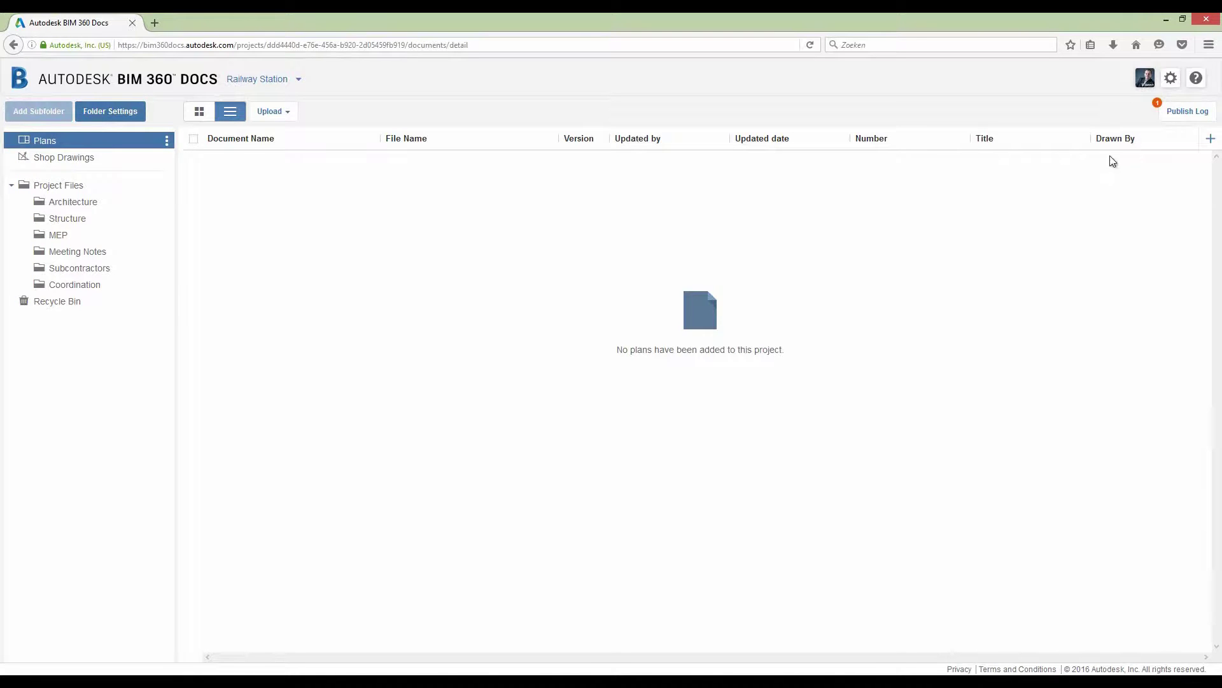
- Review the sheet data extracted from the Architecture PDF in the Publish Log and publish sheets A101–A105
click(1178, 121)
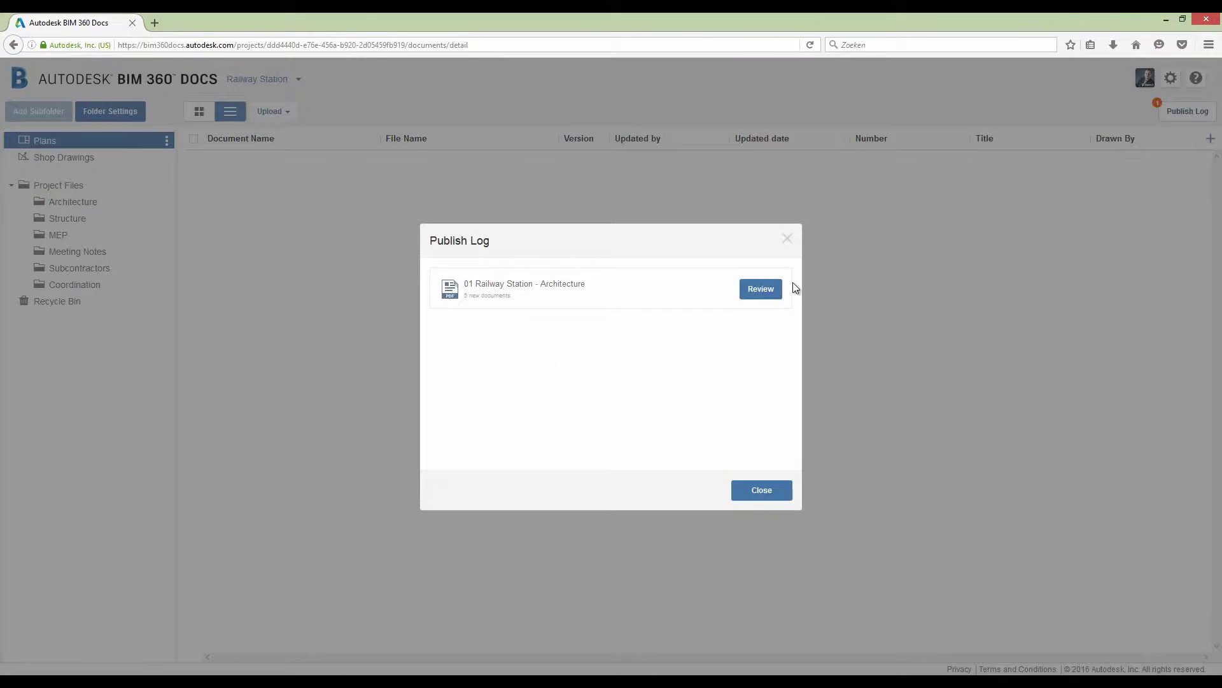
click(761, 290)
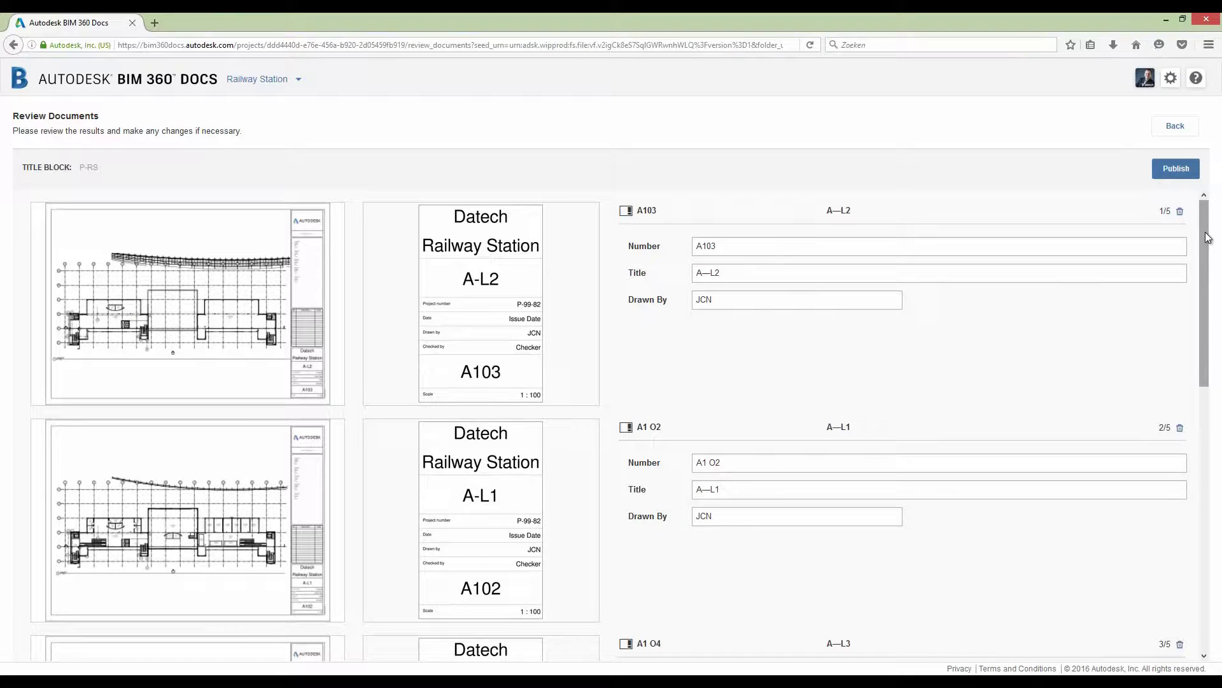
drag(1208, 238, 1181, 518)
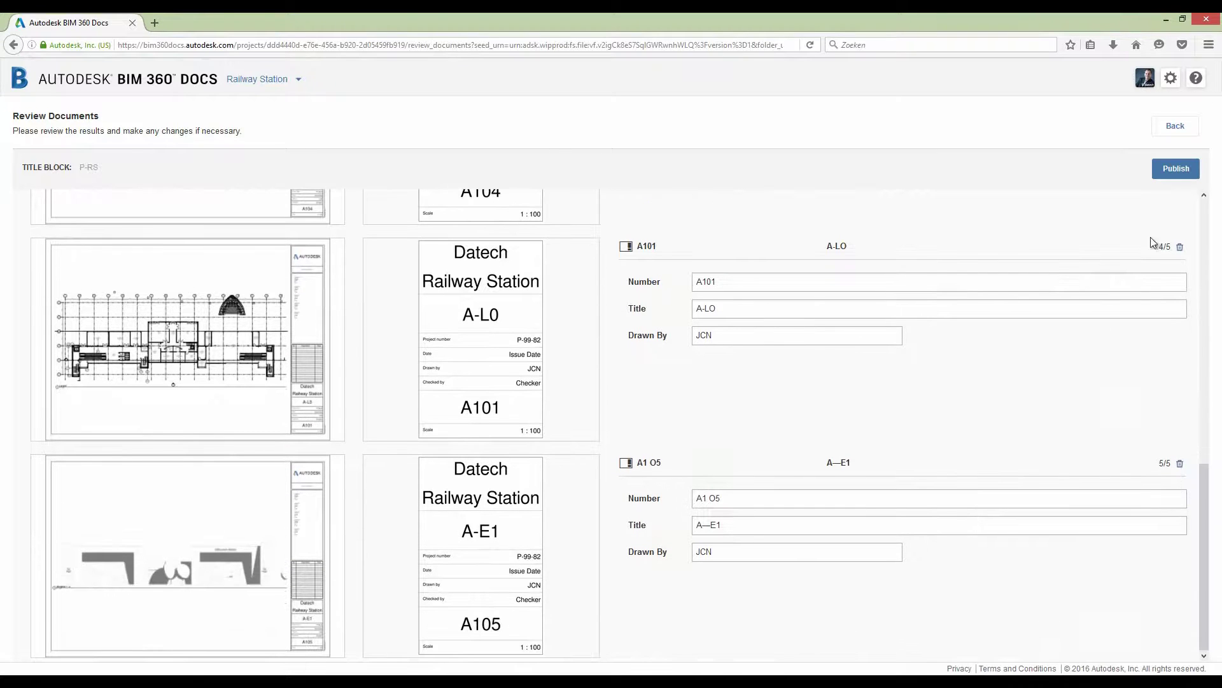
click(1173, 170)
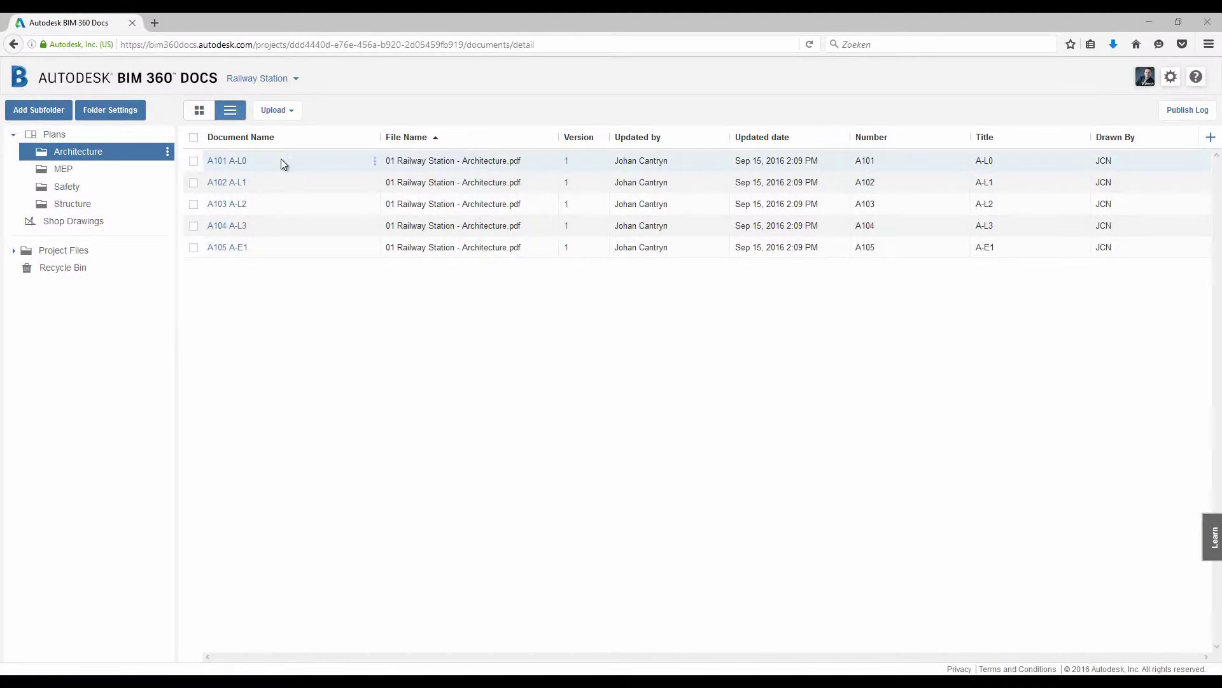
- Open A101 A-L0 and follow its A105 callout to the A105 A-E1 elevation sheet
click(227, 161)
scroll(626, 486, up, 10)
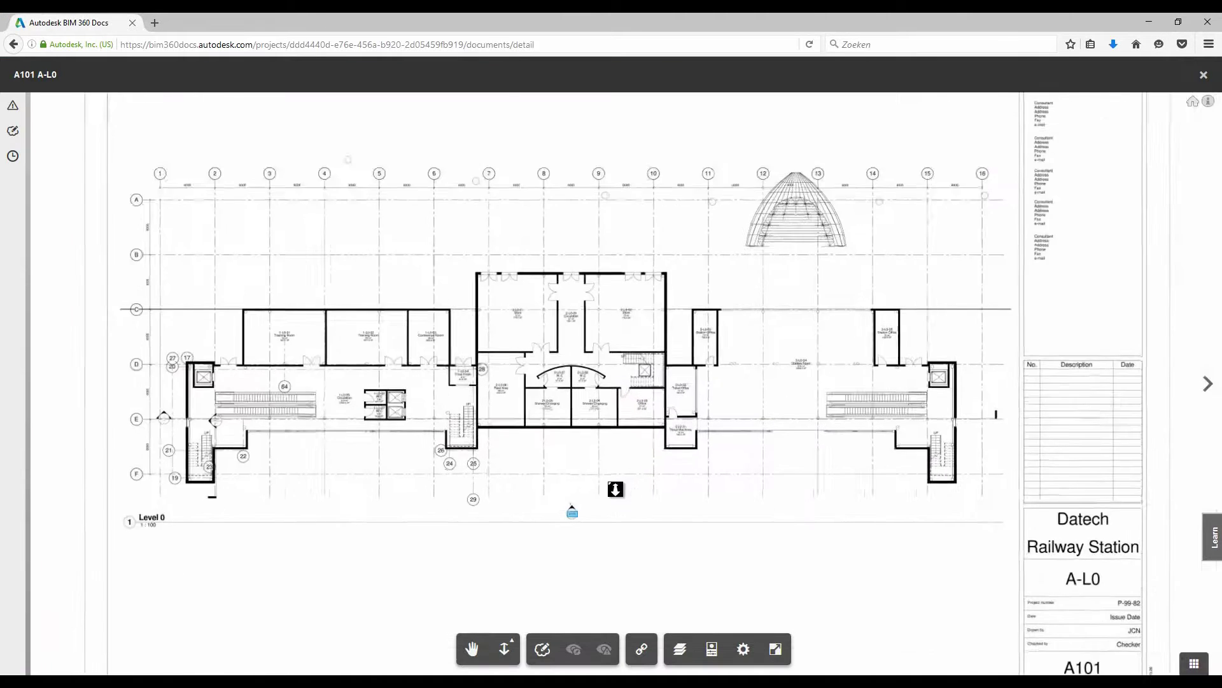
click(594, 577)
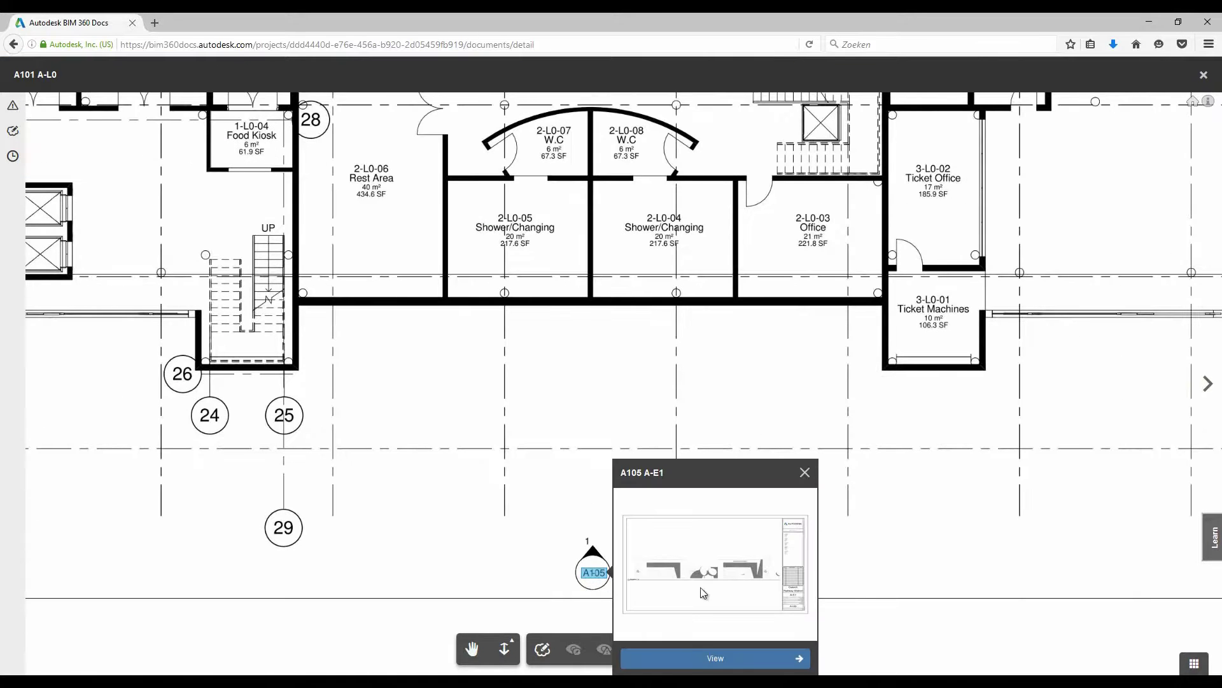
click(697, 662)
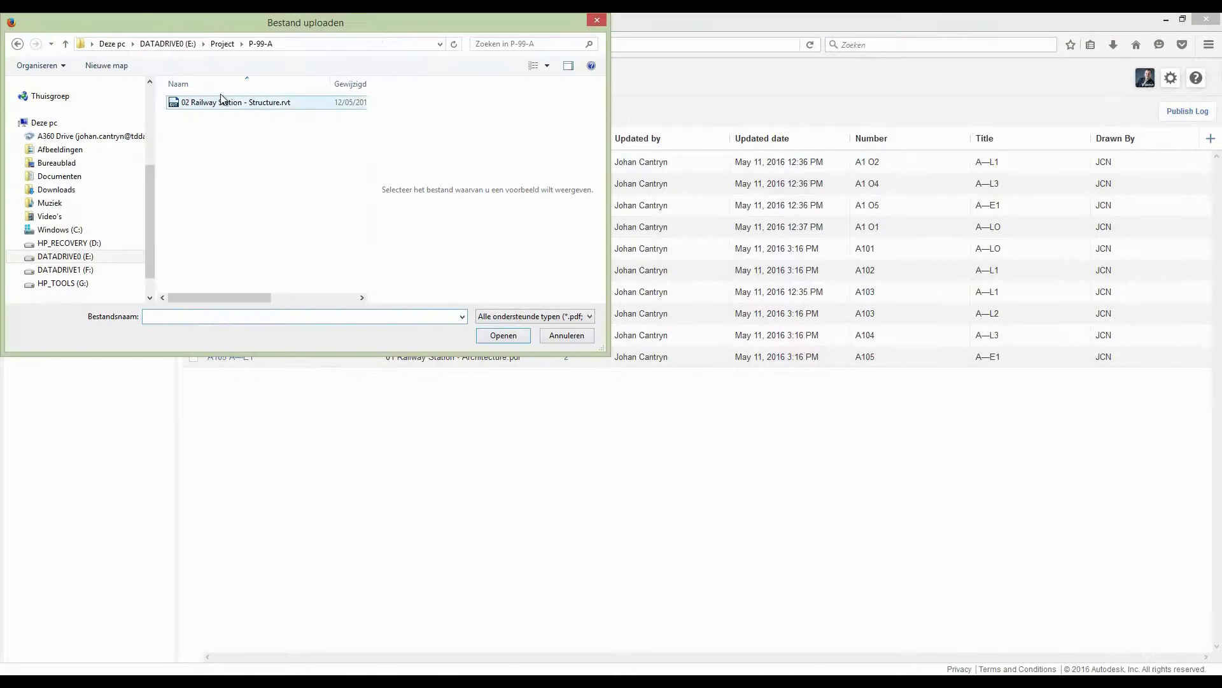
- Upload the 02 Railway Station - Structure.rvt model and dismiss the upload notice
double_click(223, 104)
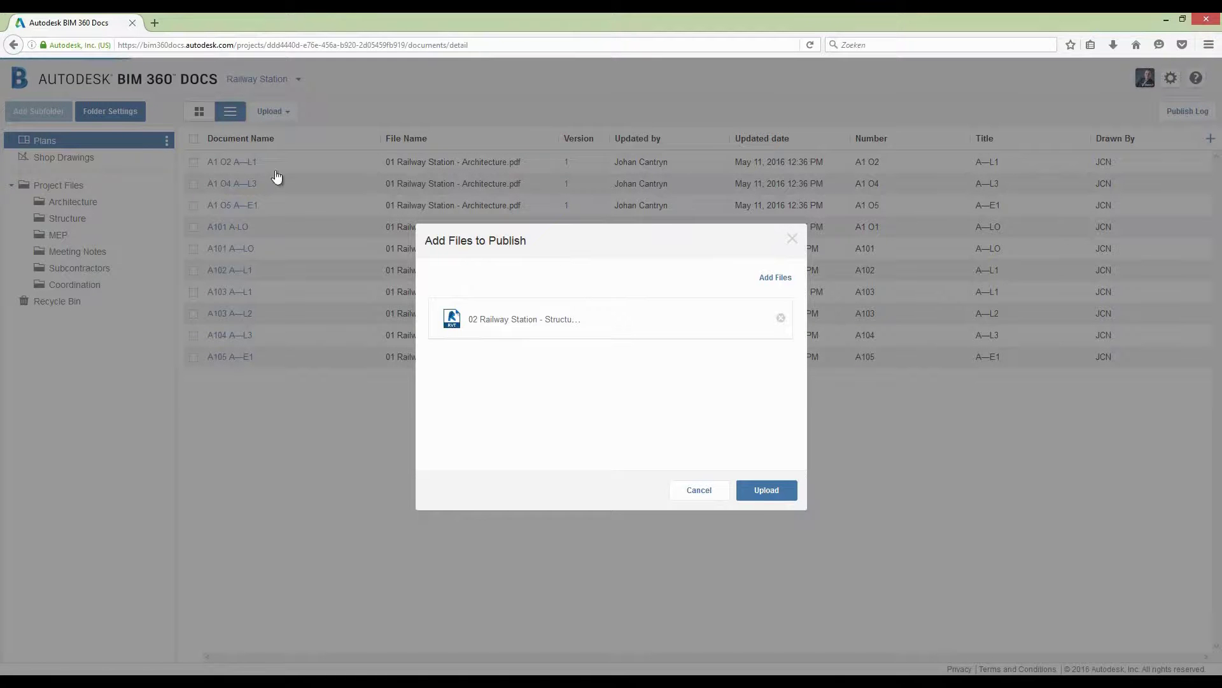
click(772, 493)
click(762, 434)
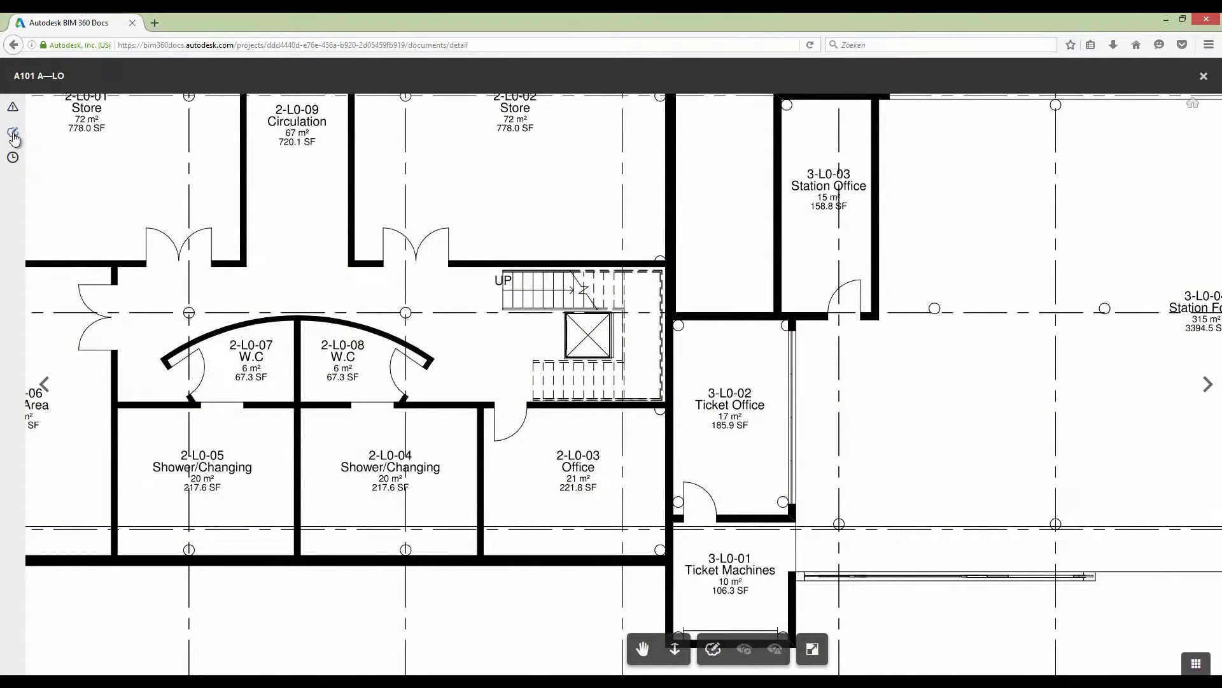
- Add an arrow markup at the stair on A101 A—LO with the note 'stair must be placed against the wall'
click(13, 134)
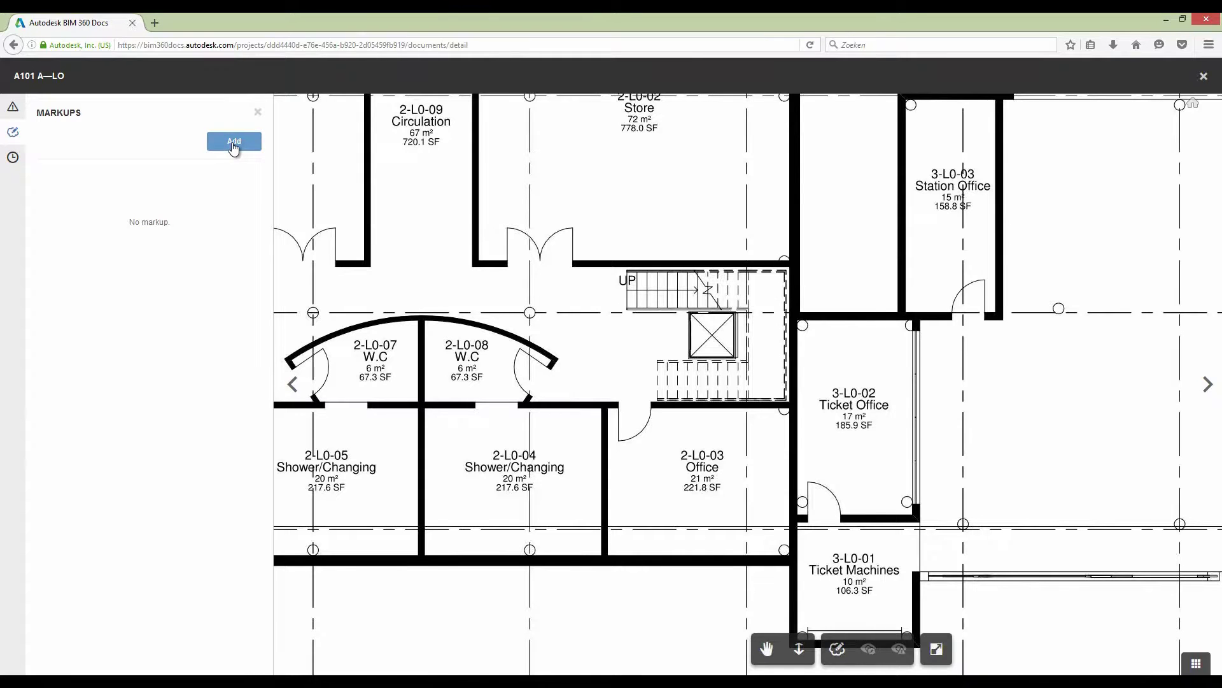
click(234, 143)
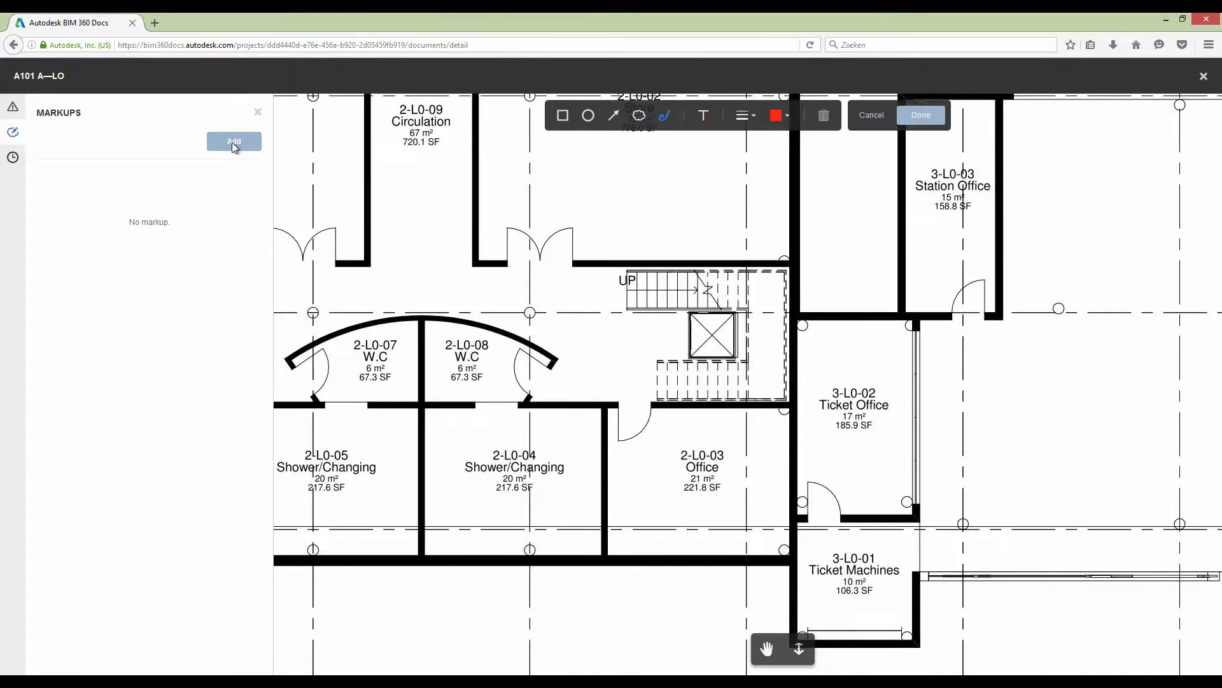
click(613, 118)
drag(699, 270, 657, 205)
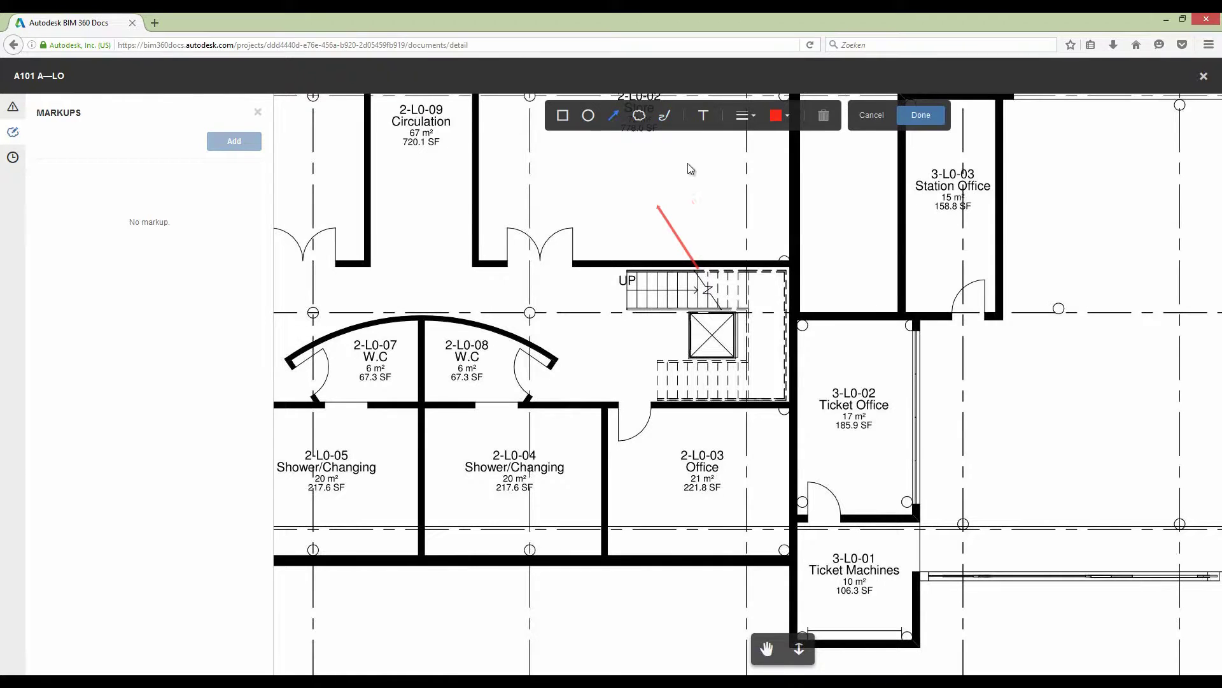
click(702, 118)
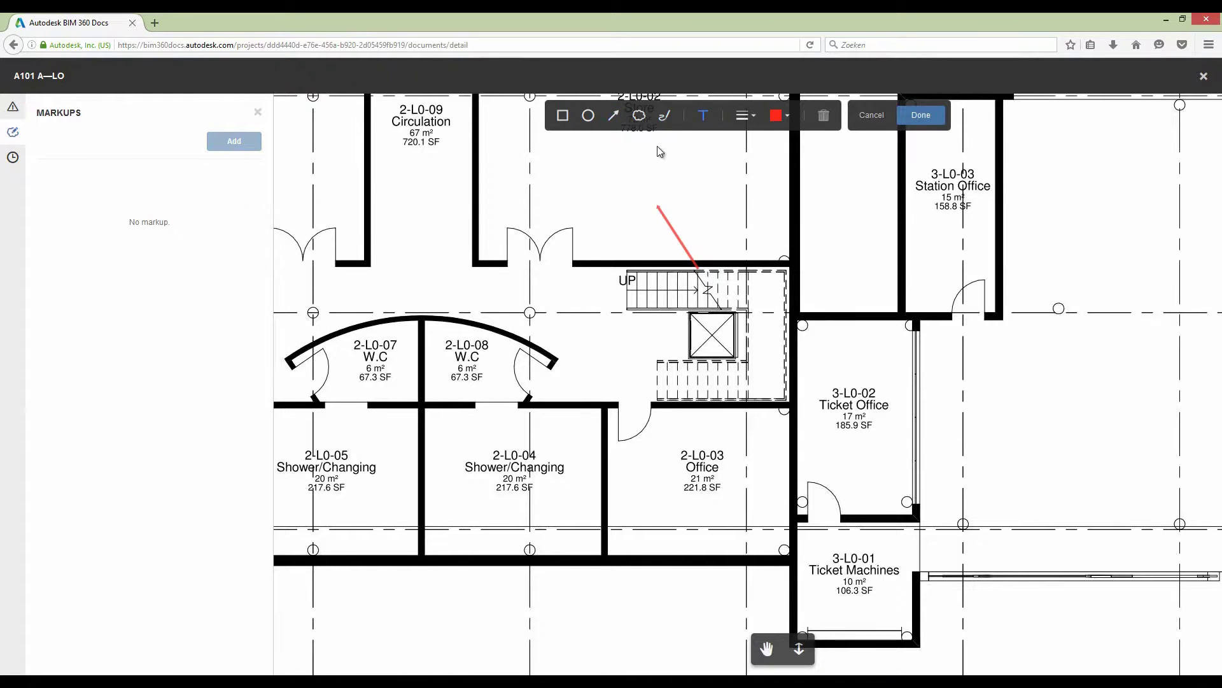
click(582, 182)
text(stair must be placed against the wall)
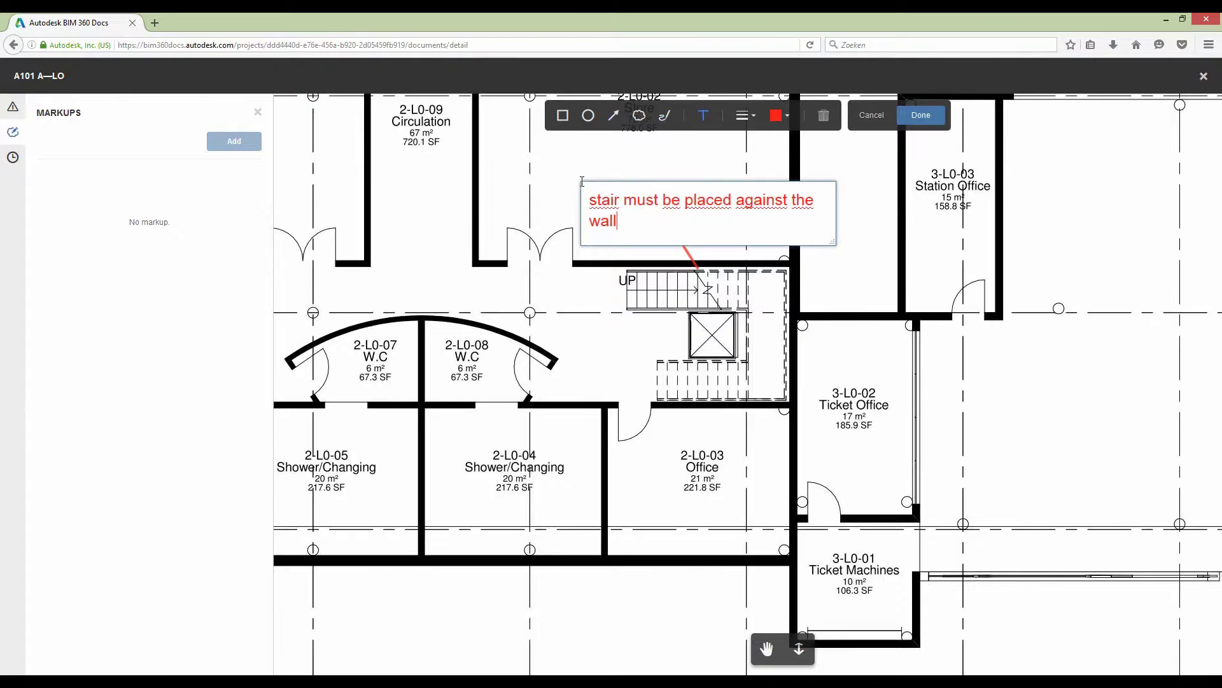
click(532, 175)
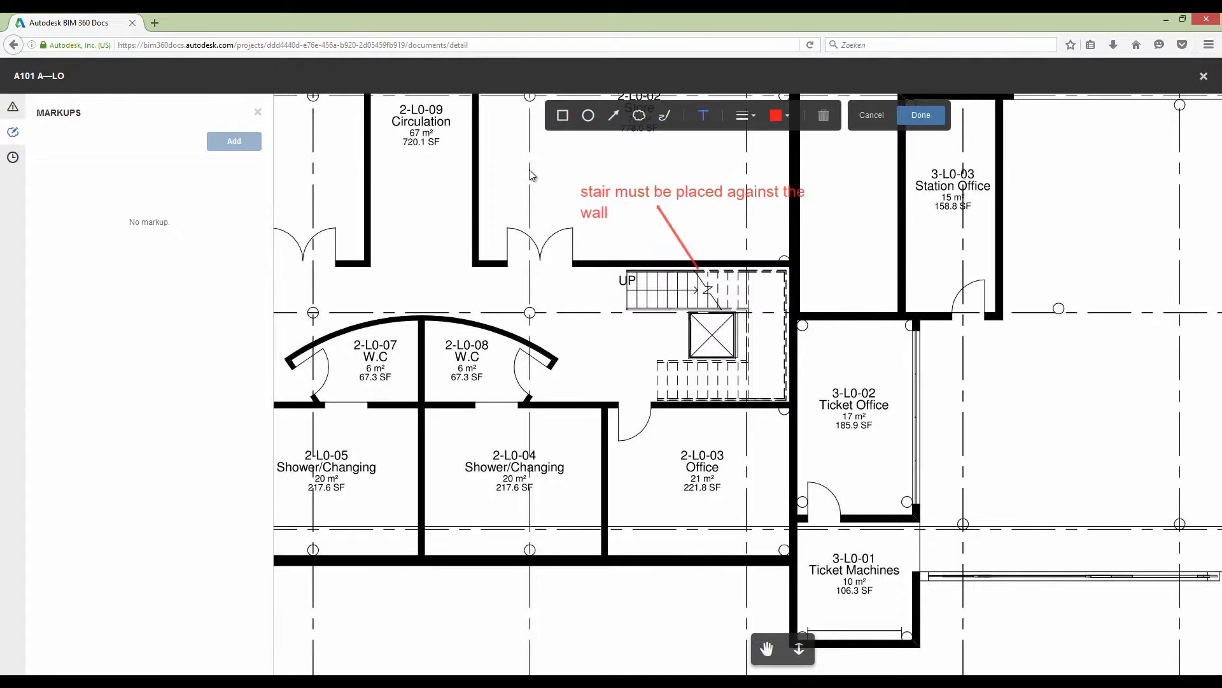
click(915, 123)
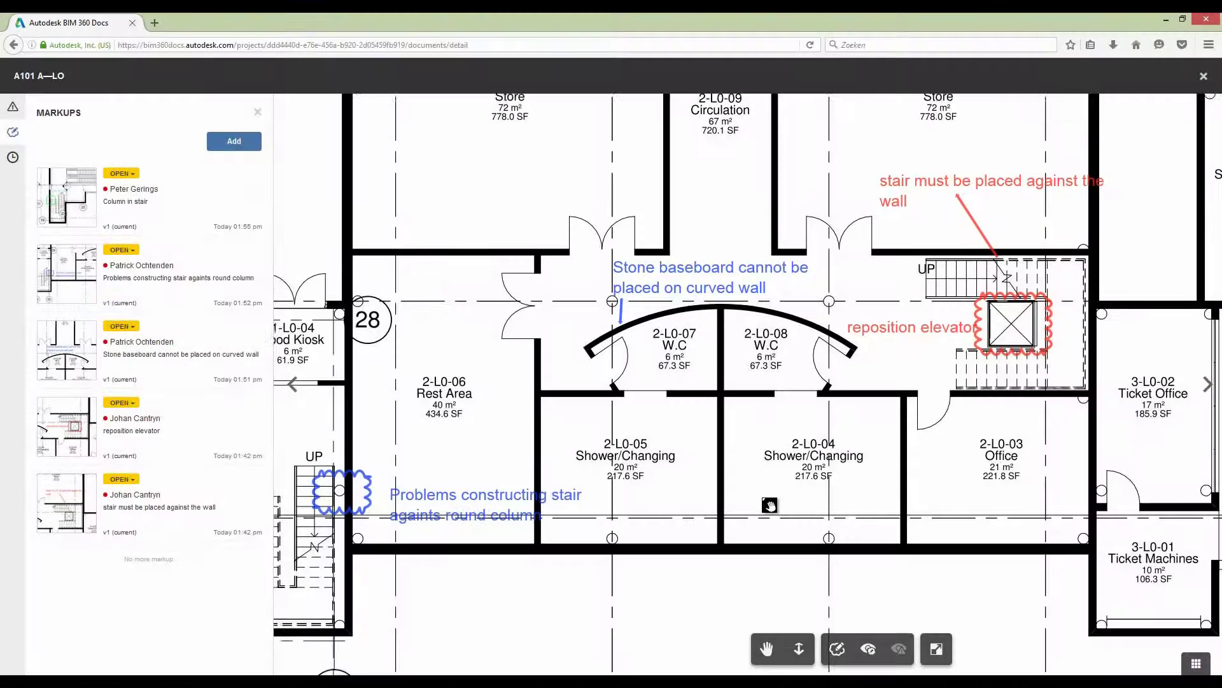
- Check the stone baseboard and reposition elevator markups, then open the escalator spec attached to See Technical specs
drag(771, 503, 767, 516)
click(161, 350)
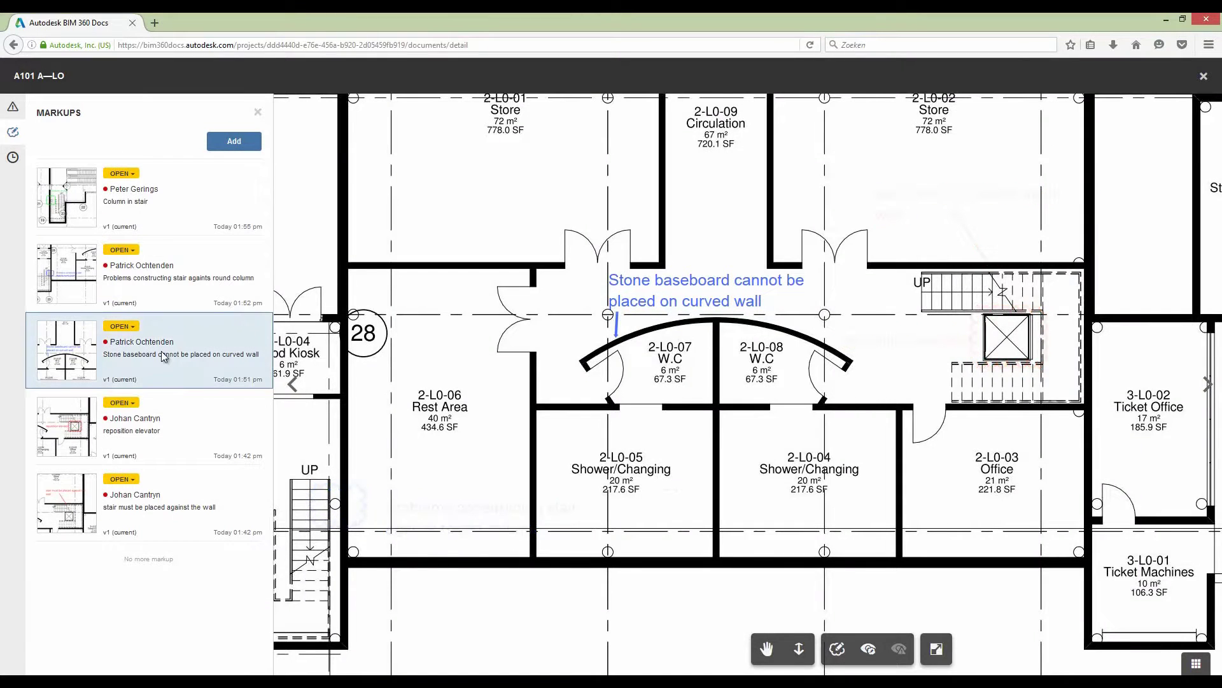
click(163, 415)
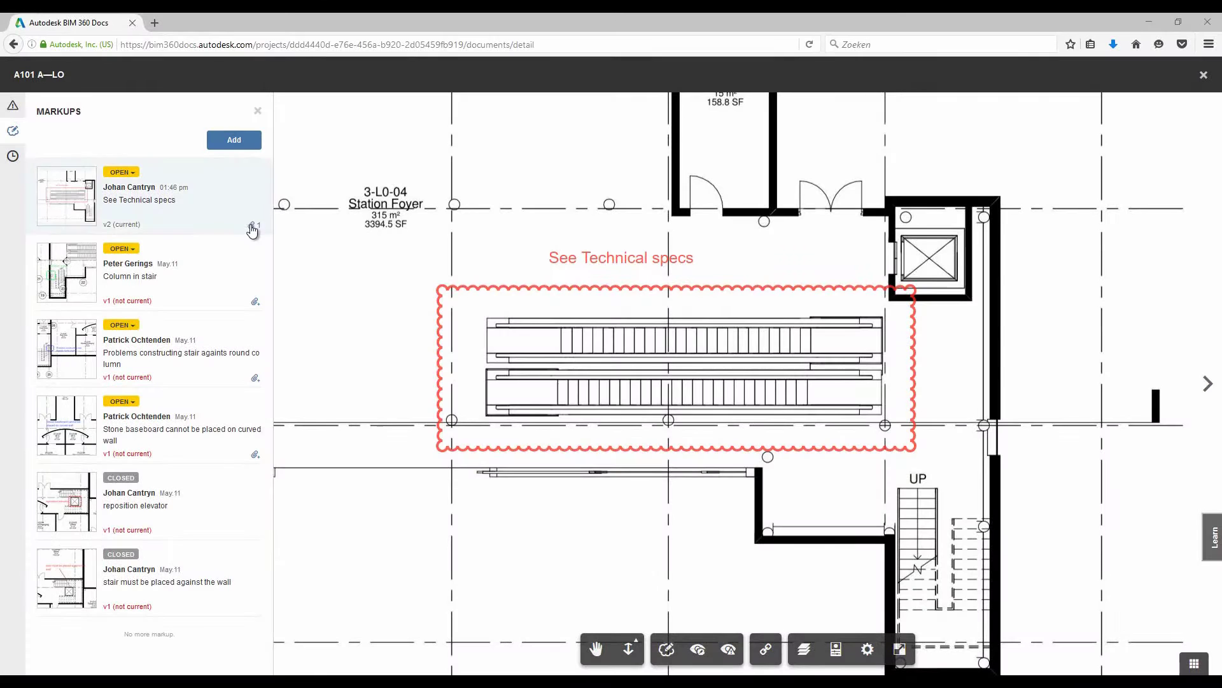
click(252, 226)
click(237, 247)
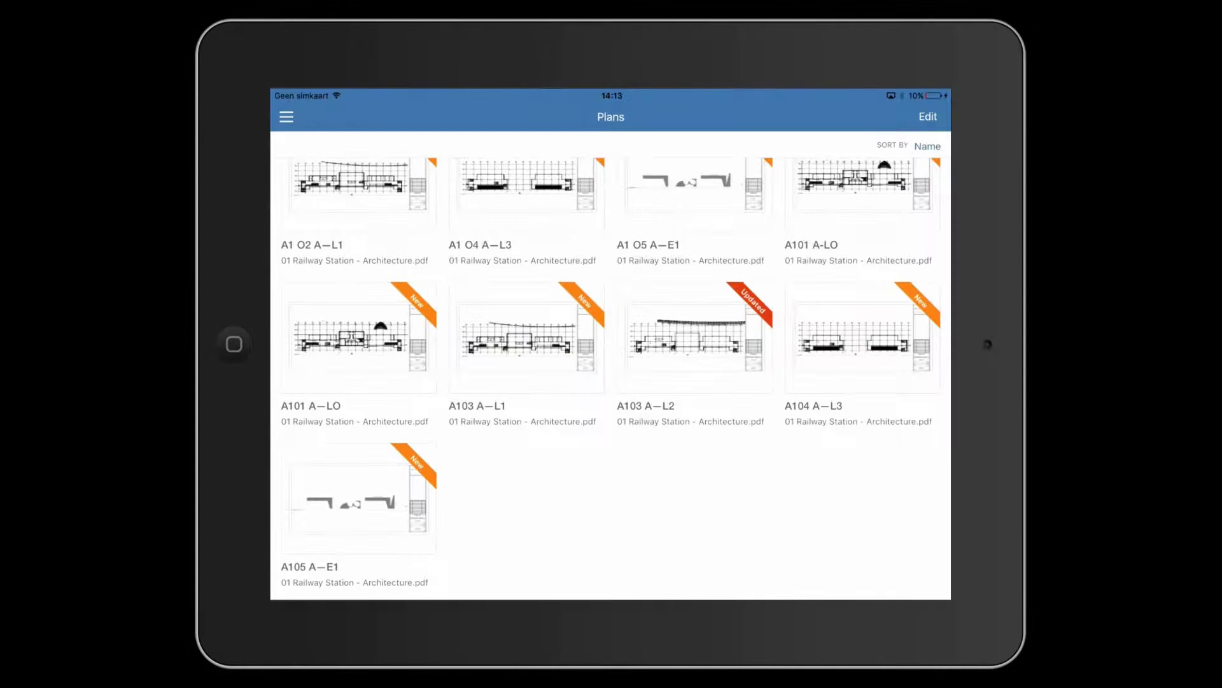
- On the iPad, open sheet A101 A—LO and list its five markups in the side panel
scroll(611, 376, up, 2)
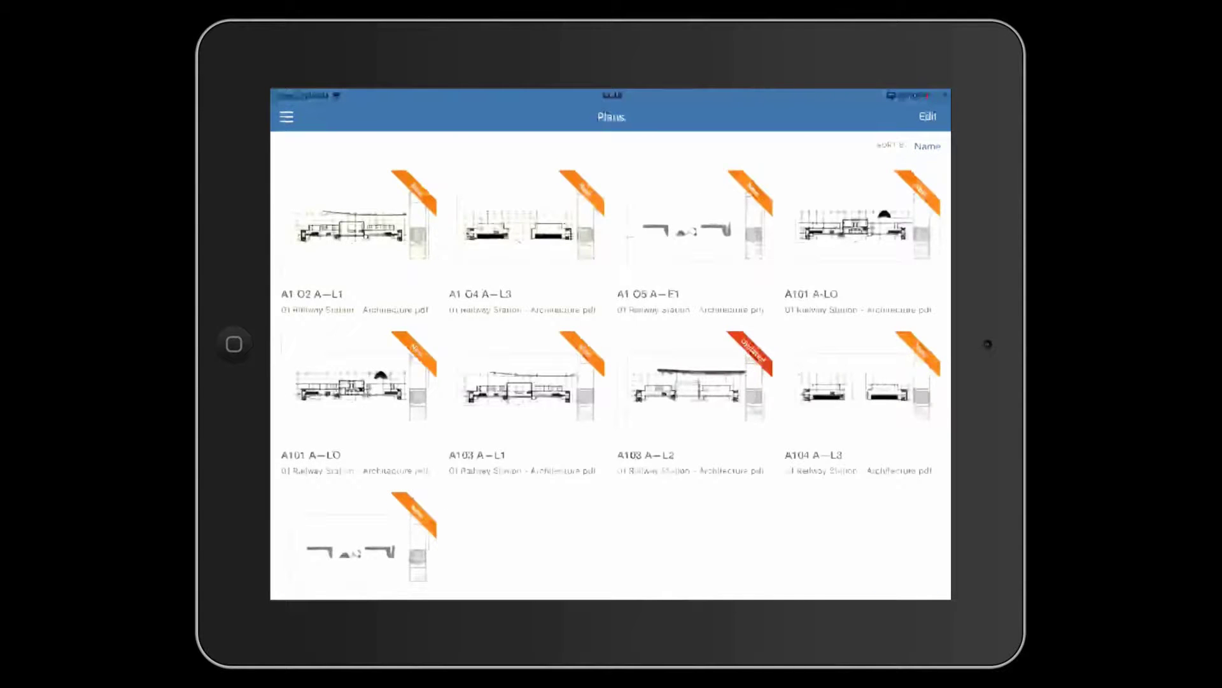
click(356, 382)
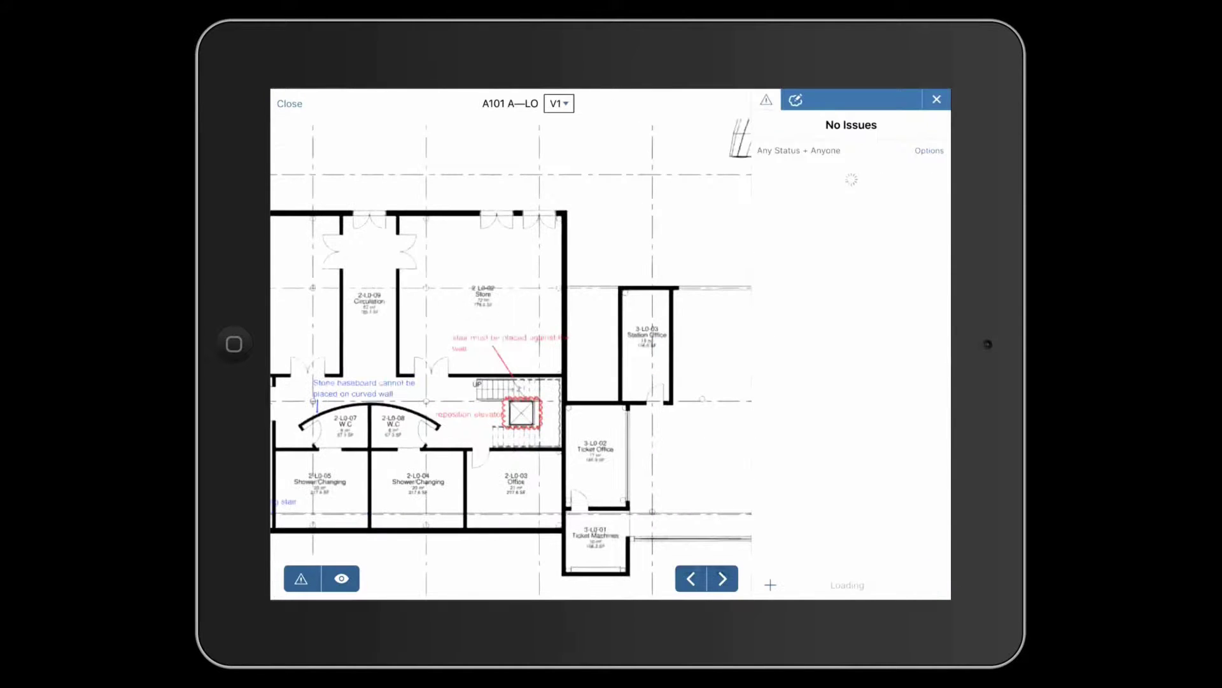
click(796, 100)
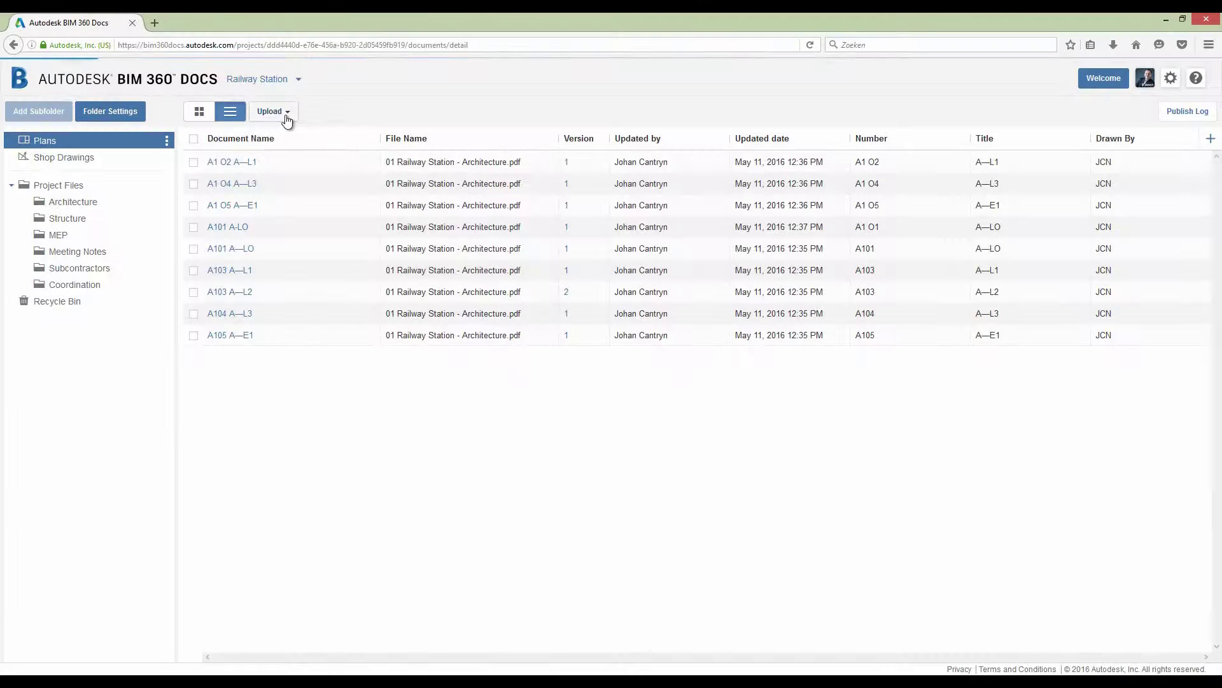
- Upload the newer Architecture PDF, then show the Plans folder as thumbnails
click(287, 118)
click(289, 136)
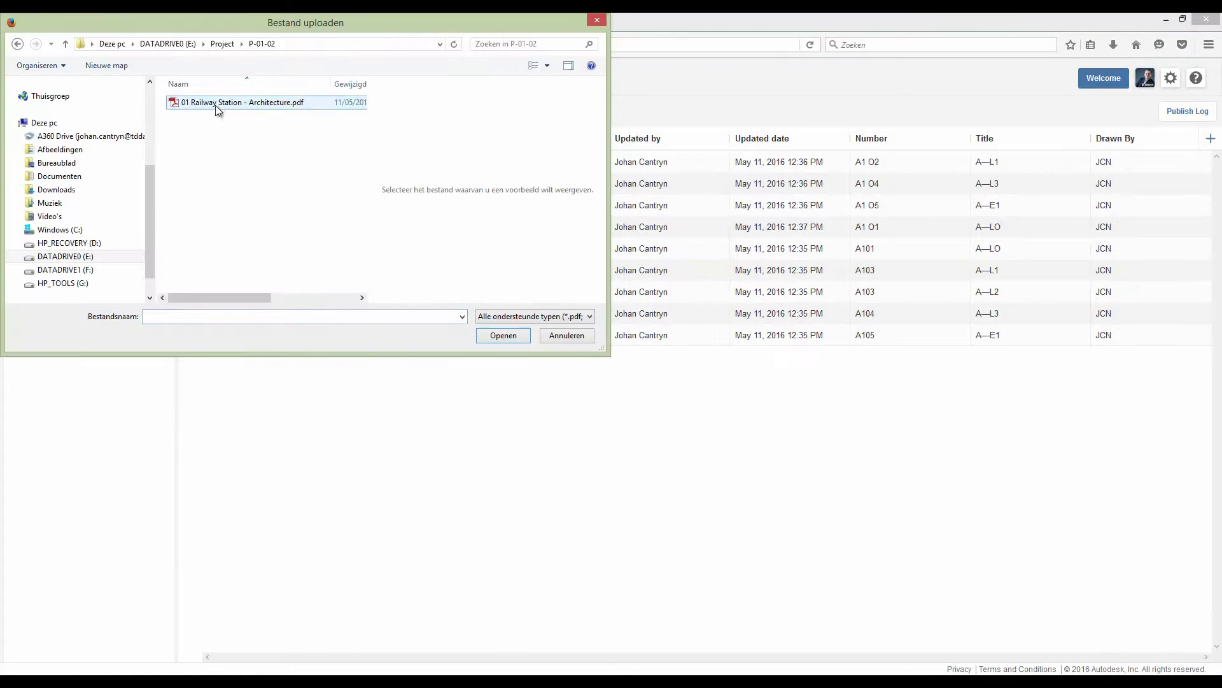
double_click(217, 105)
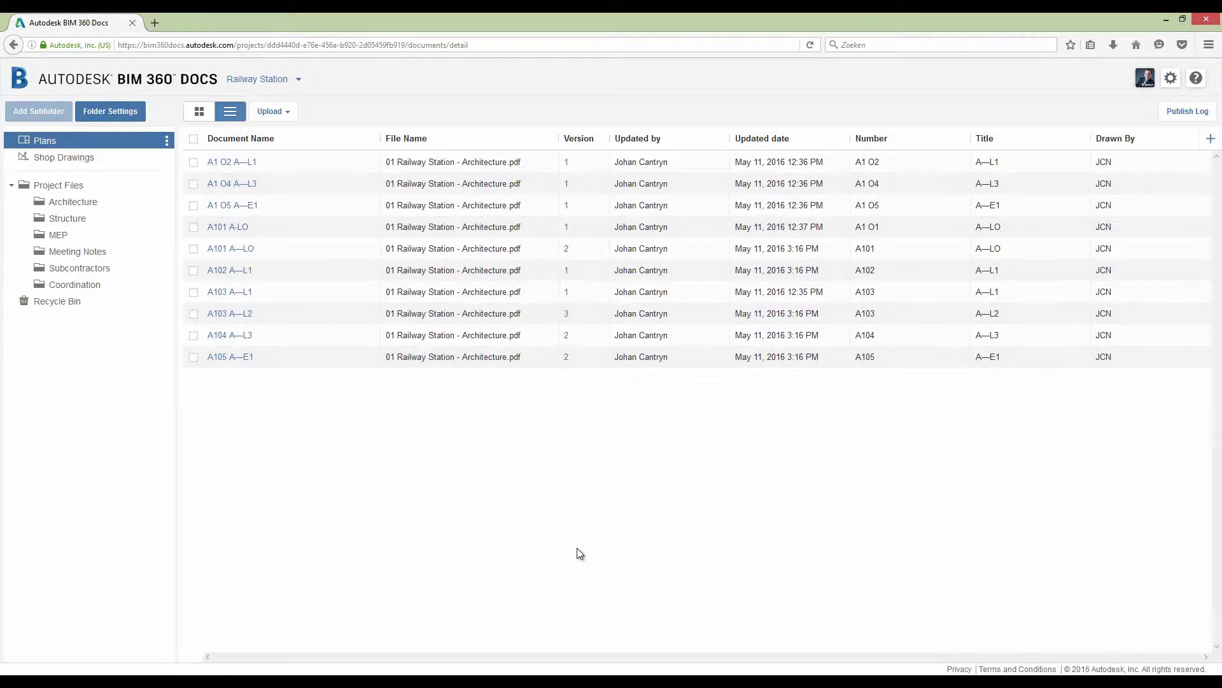
click(198, 114)
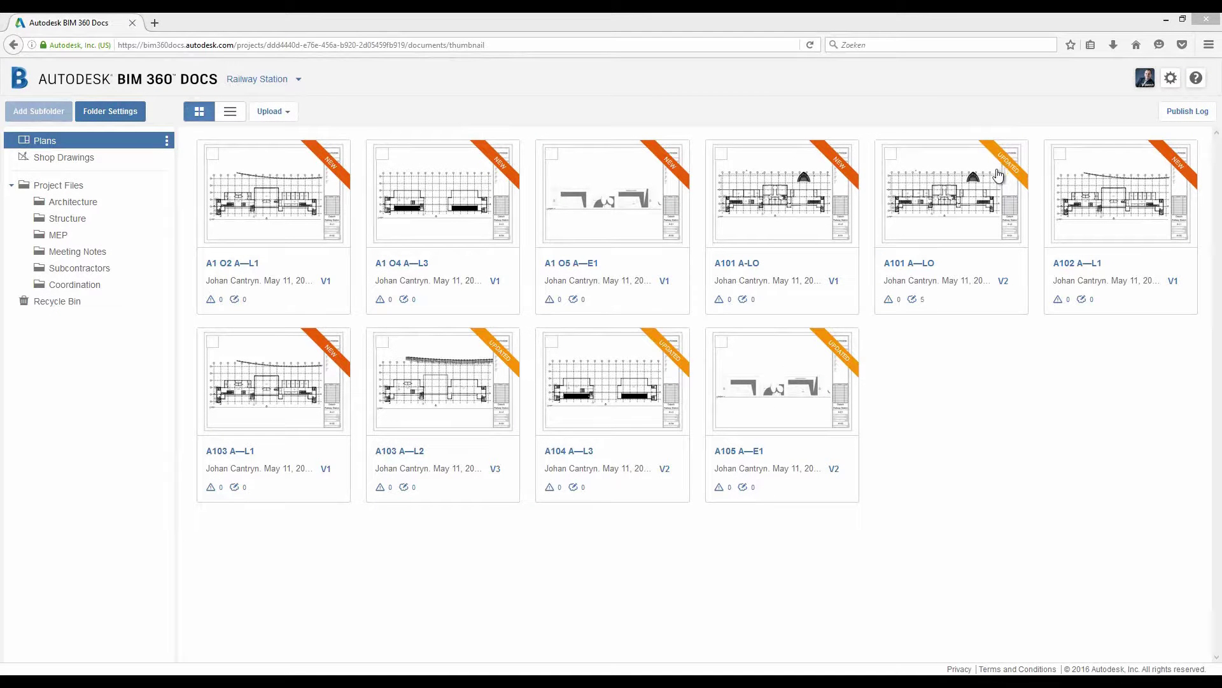
- Compare the two versions of A101 A—LO side by side with the slider divider
click(1014, 154)
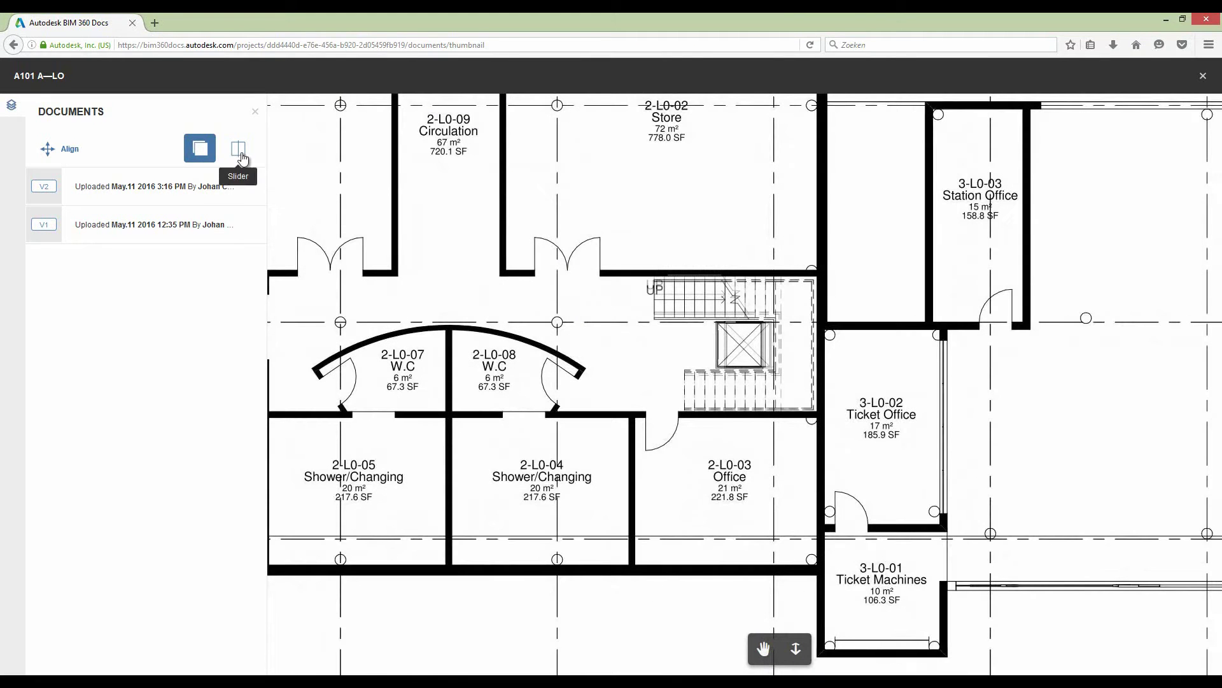
click(239, 151)
drag(747, 189, 615, 189)
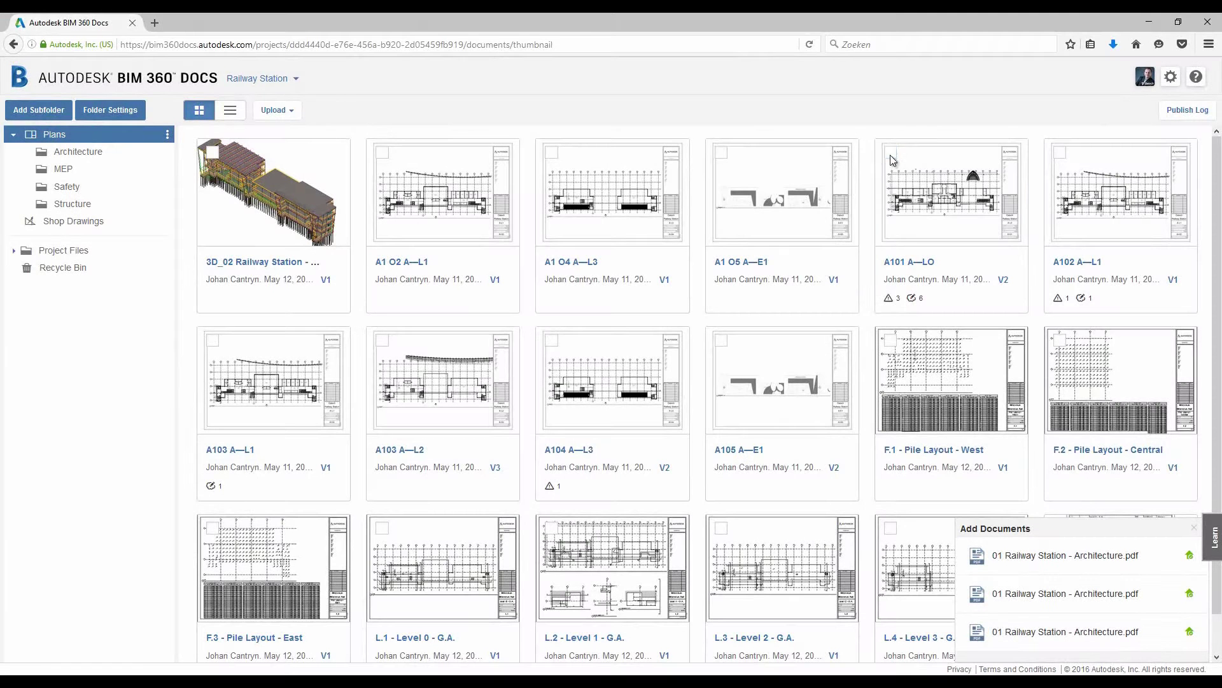
- Compare sheets A101 A—LO and A102 A—L1 in split view, dragging the divider
click(891, 154)
click(1060, 154)
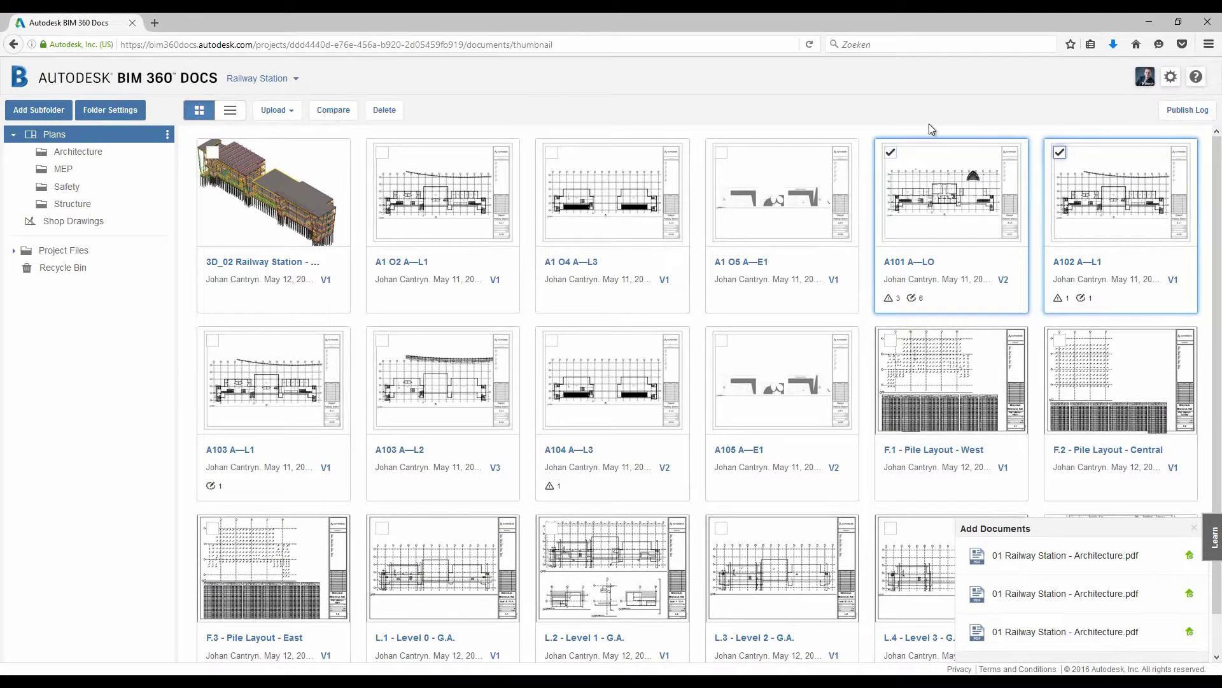
click(327, 110)
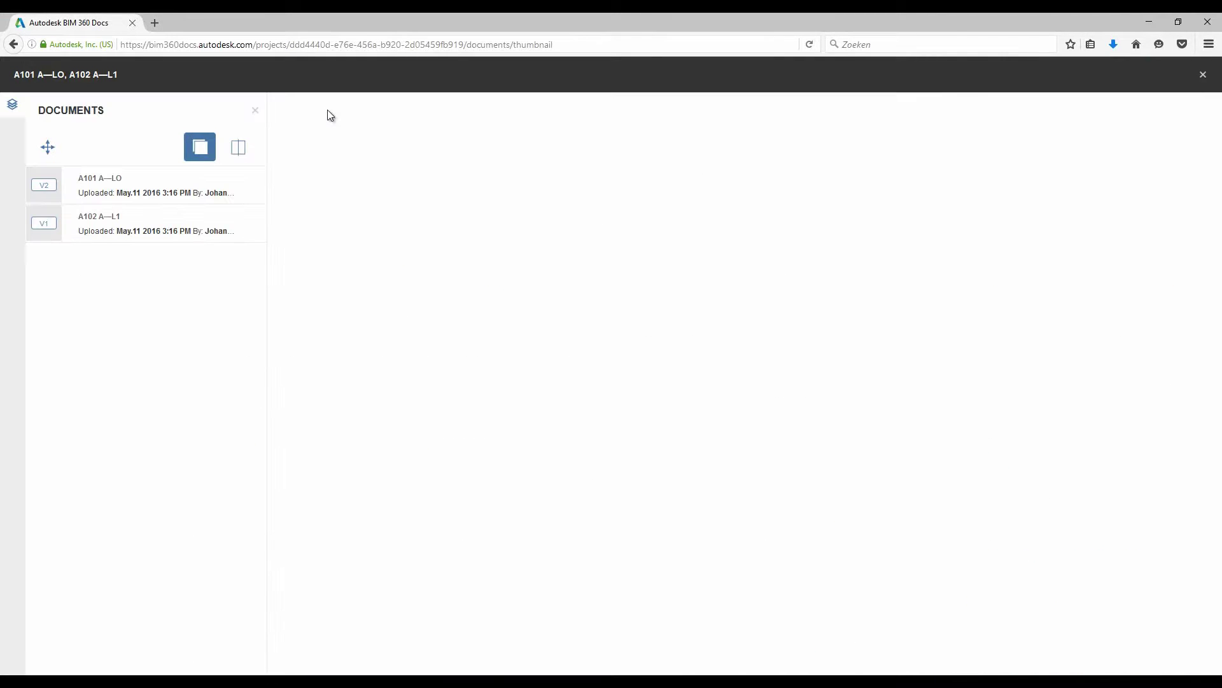
scroll(711, 389, up, 3)
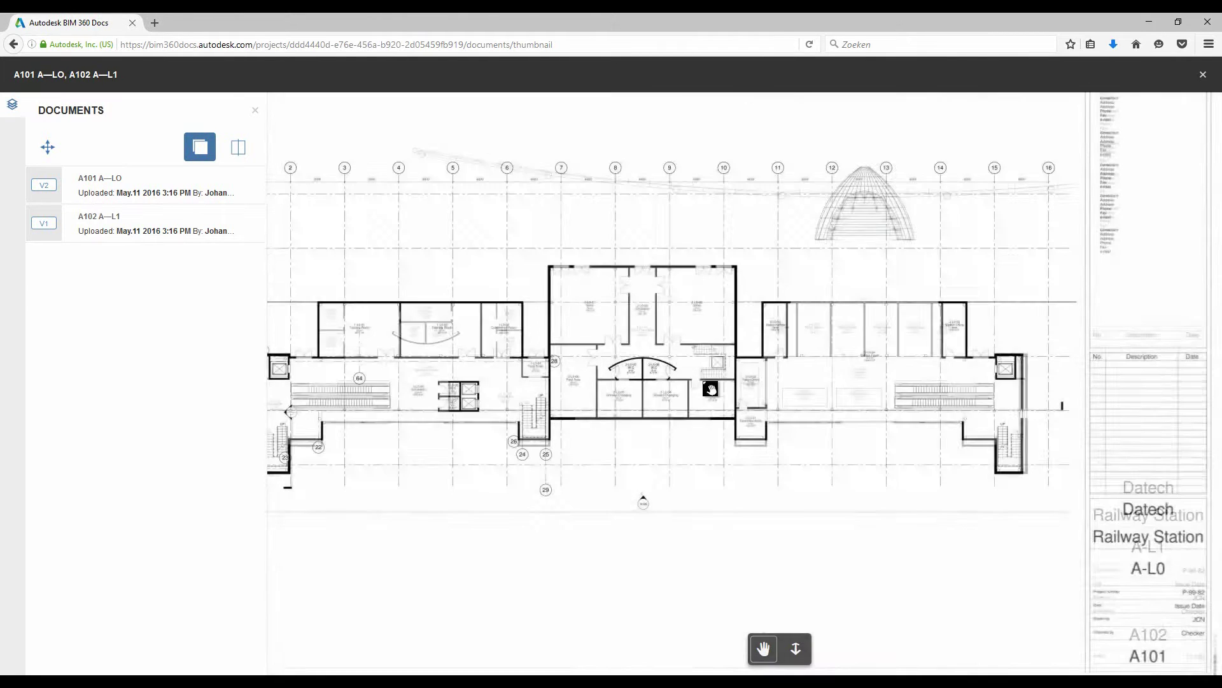
scroll(710, 389, up, 3)
click(238, 147)
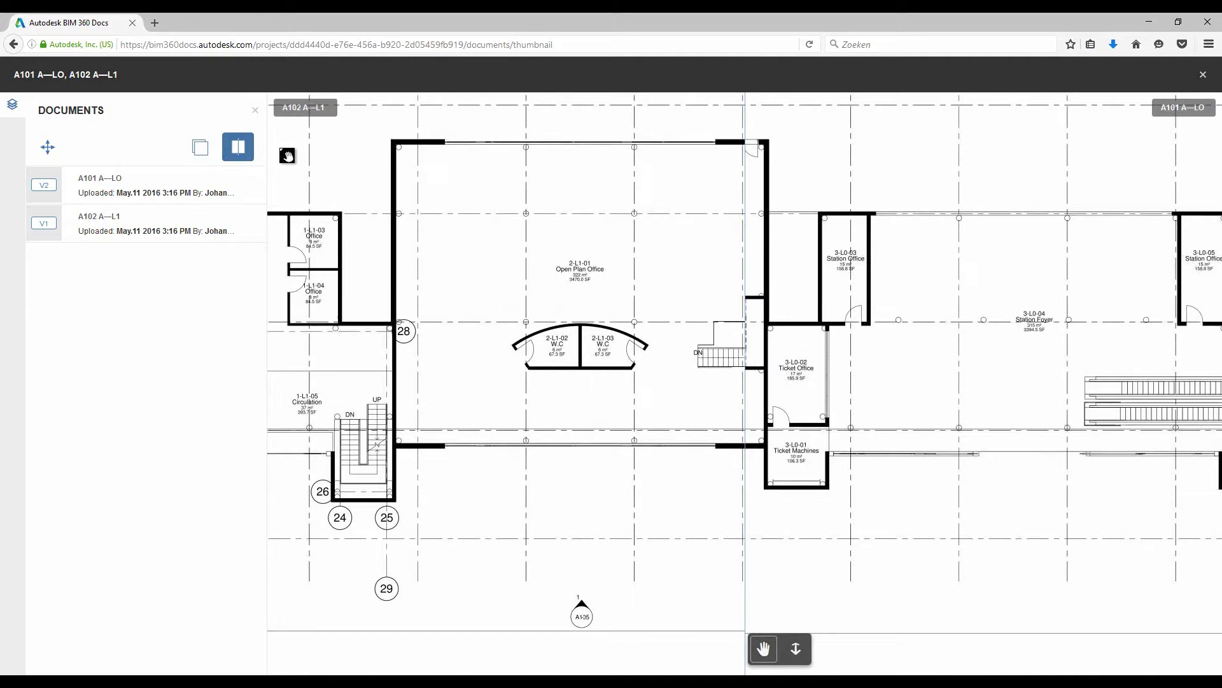
mouse_move(739, 254)
mouse_down()
mouse_move(579, 250)
mouse_move(766, 248)
mouse_move(723, 251)
mouse_up()
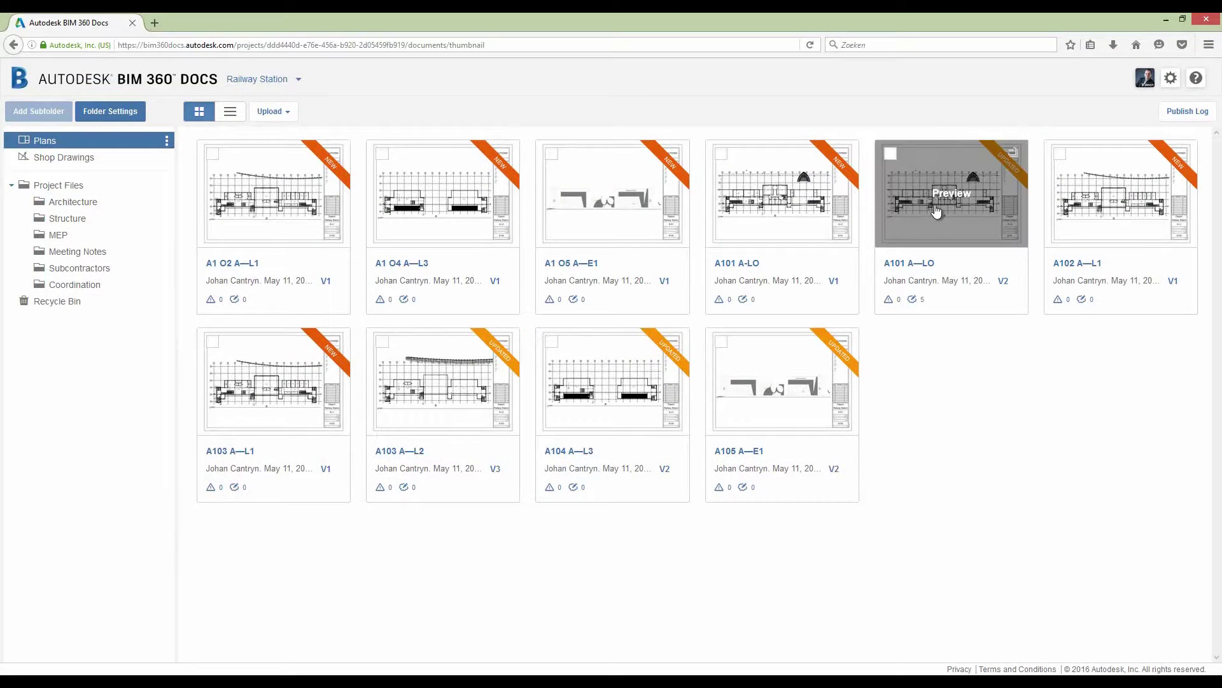
- On A101 A—LO, close the 'reposition elevator' and 'stair must be placed against the wall' markups
click(936, 210)
scroll(634, 425, up, 5)
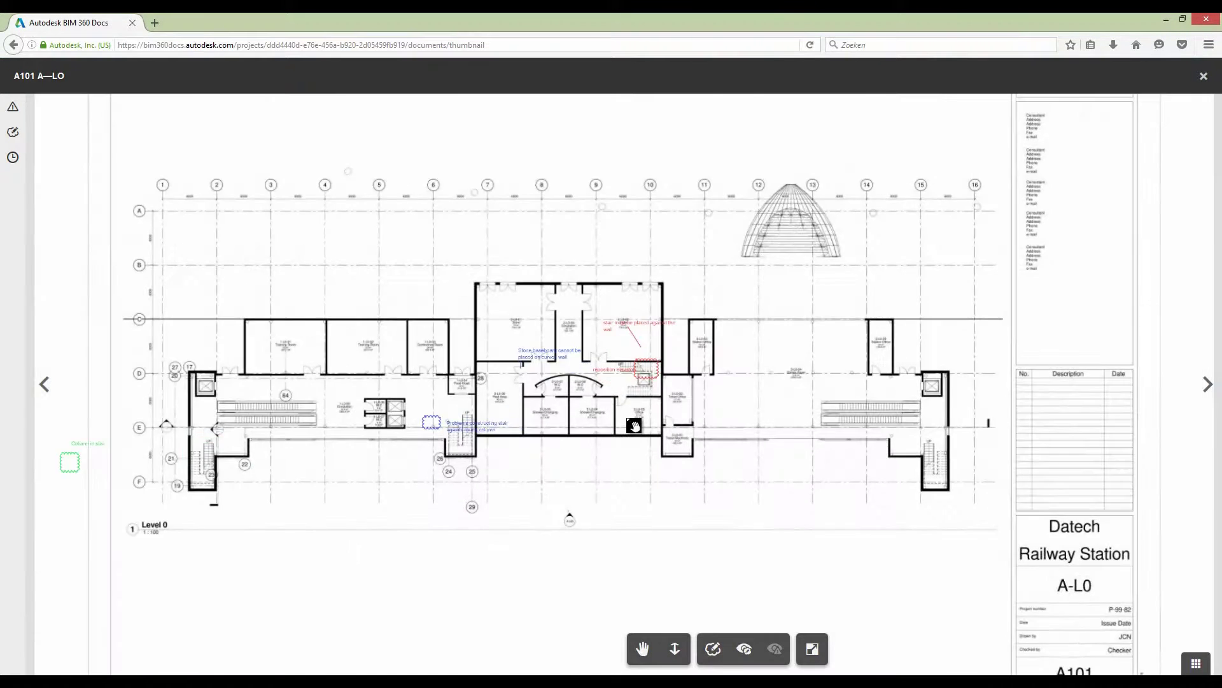
scroll(634, 426, up, 5)
click(14, 133)
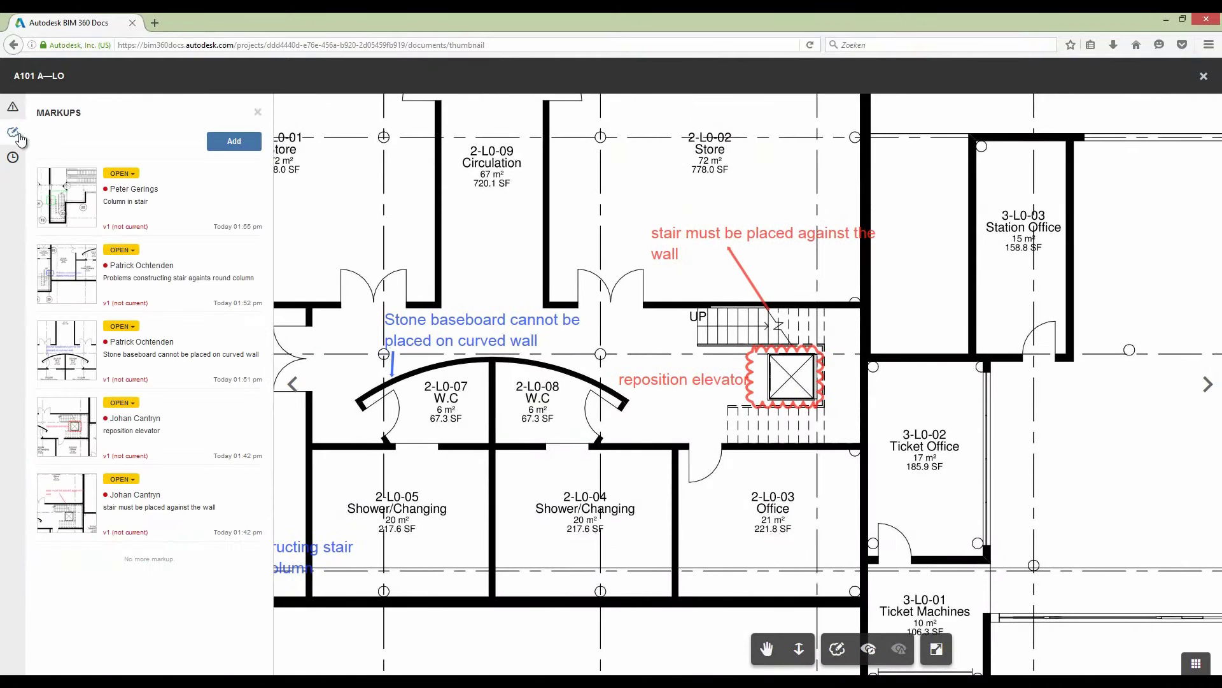
click(122, 402)
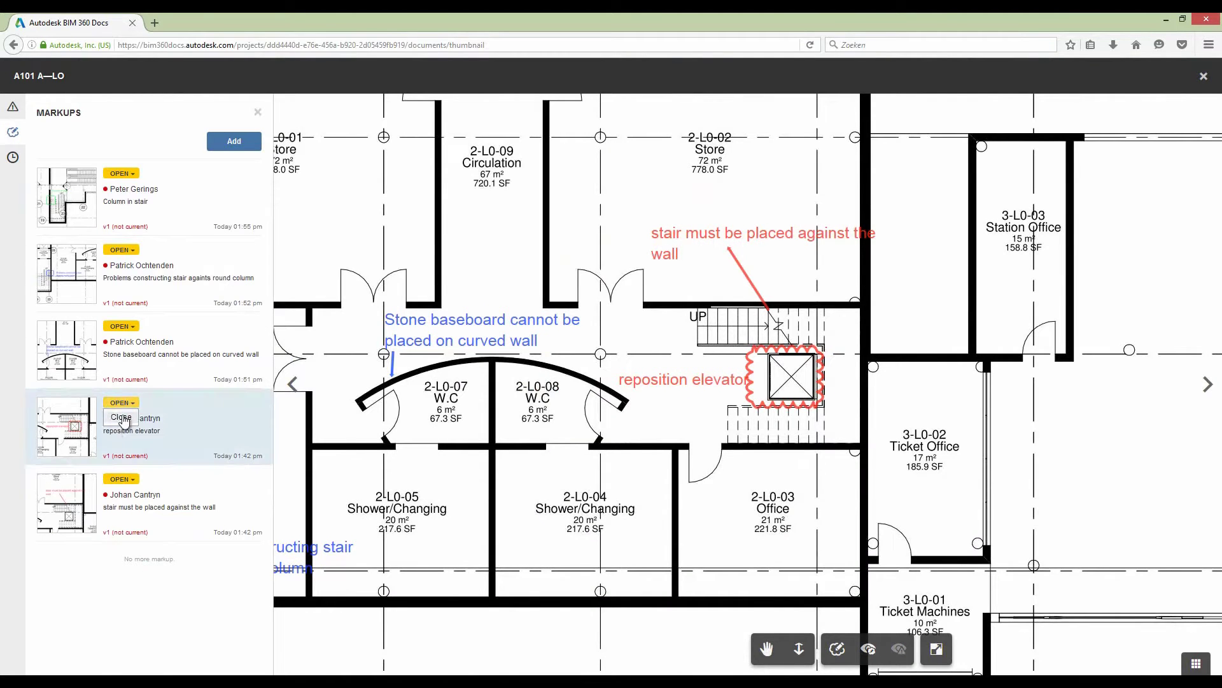
click(122, 417)
click(736, 438)
click(119, 478)
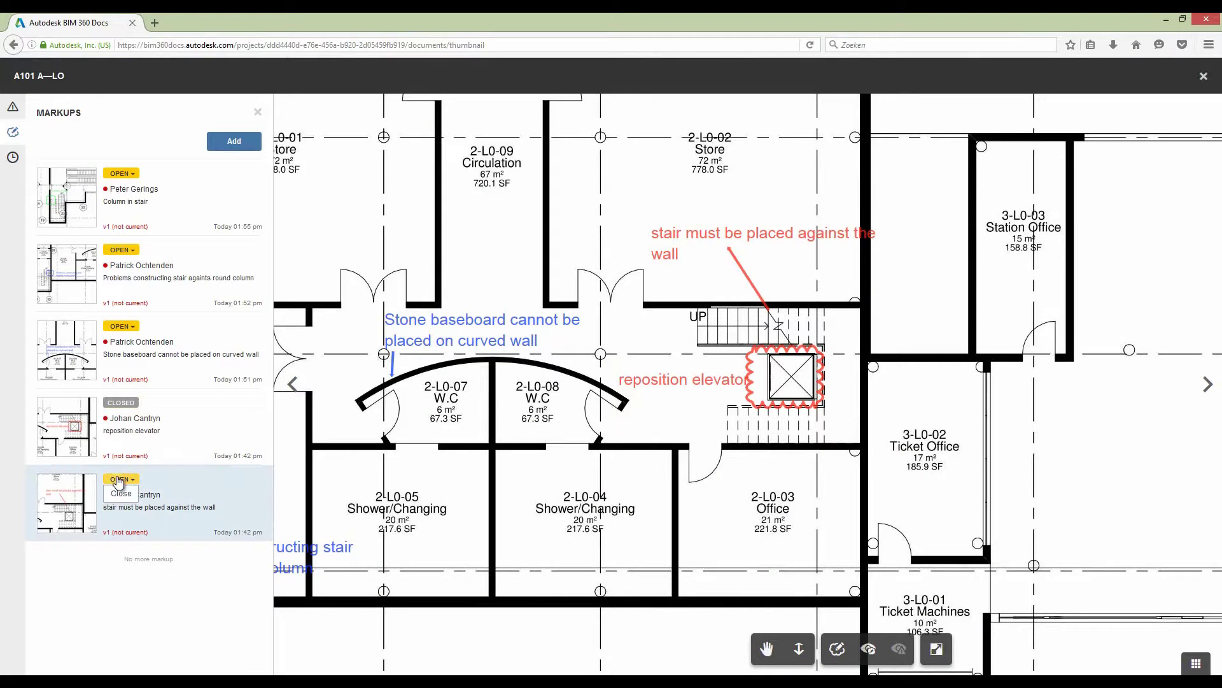
click(121, 493)
click(732, 436)
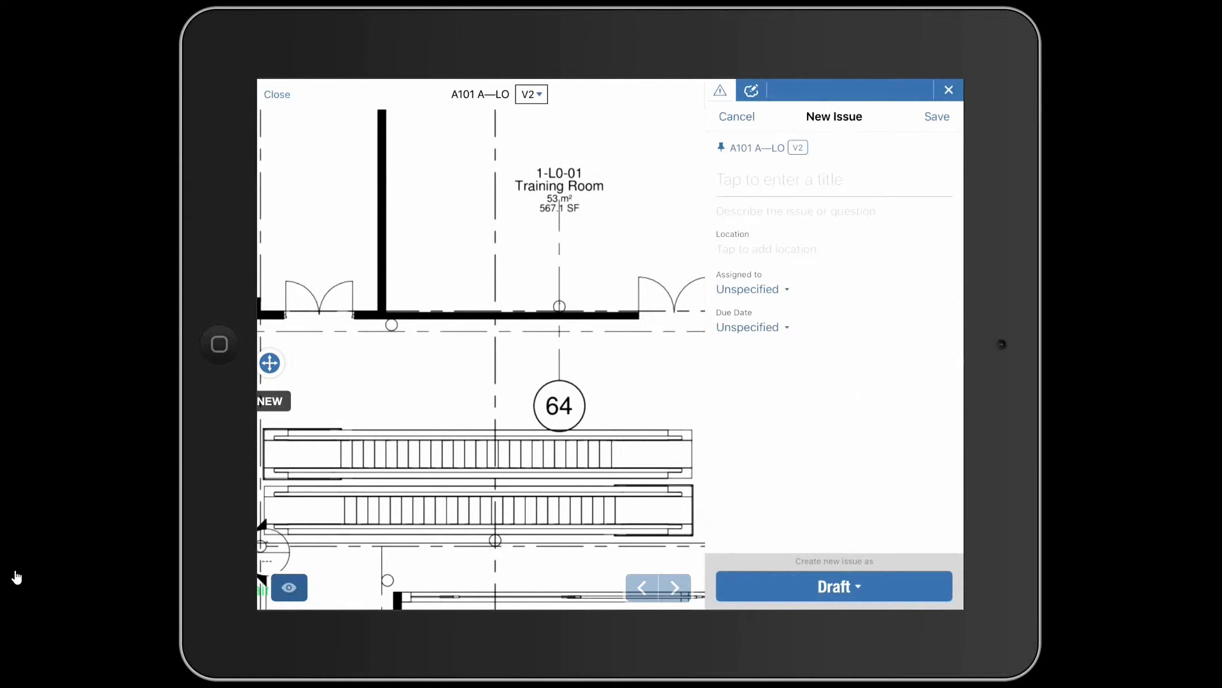
- Title the issue 'Elevator wall finish' with description 'Wall finish problem in corner with the elevator'
text(Elevator wall finish)
click(761, 211)
text(W)
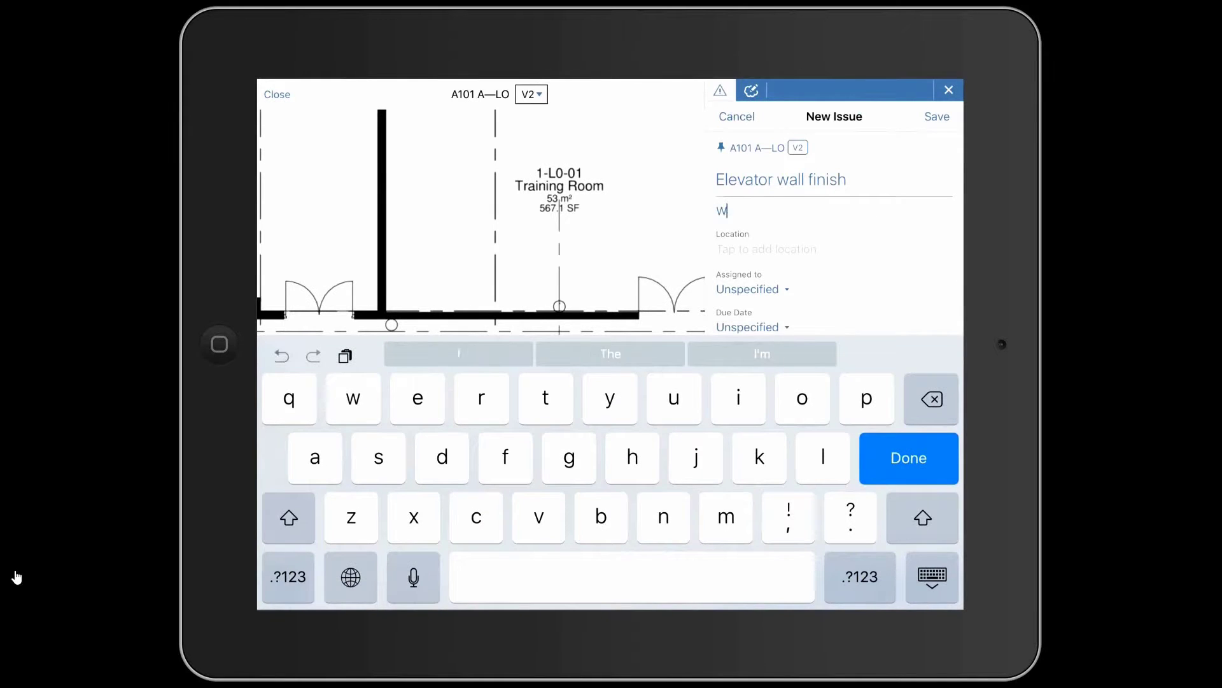
text(all finish problem in corner with the elevator)
click(909, 458)
- Assign the issue to a team member from the users list
click(747, 303)
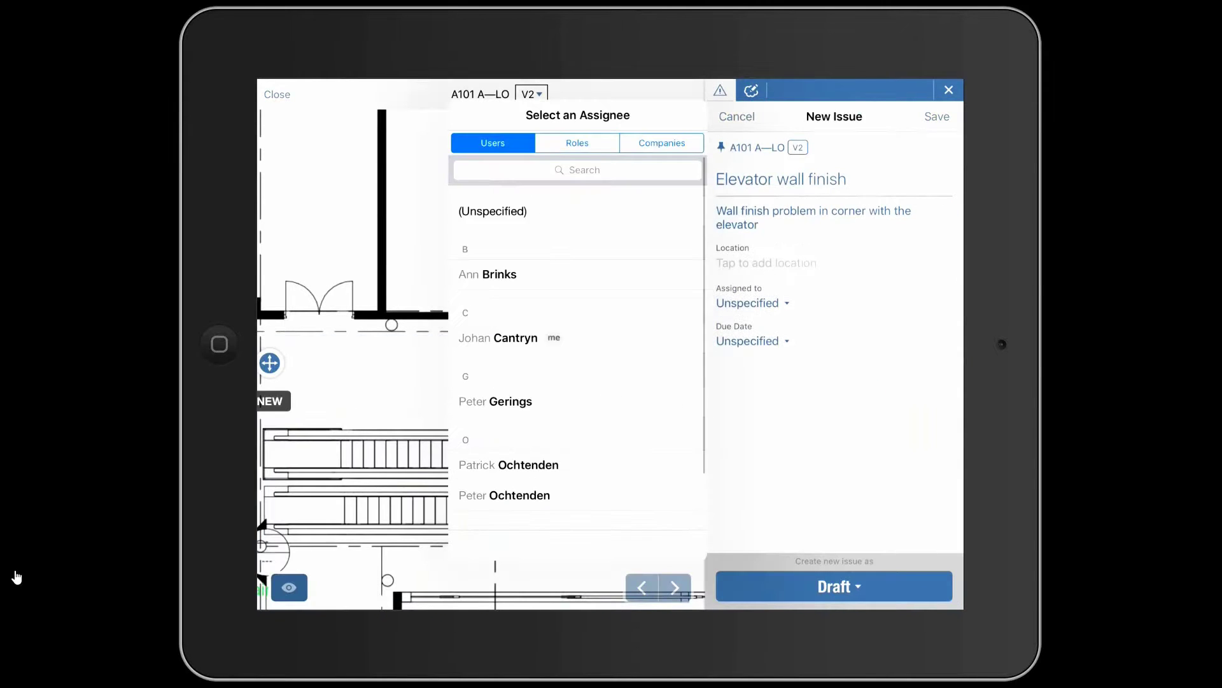
click(577, 143)
scroll(577, 350, down, 3)
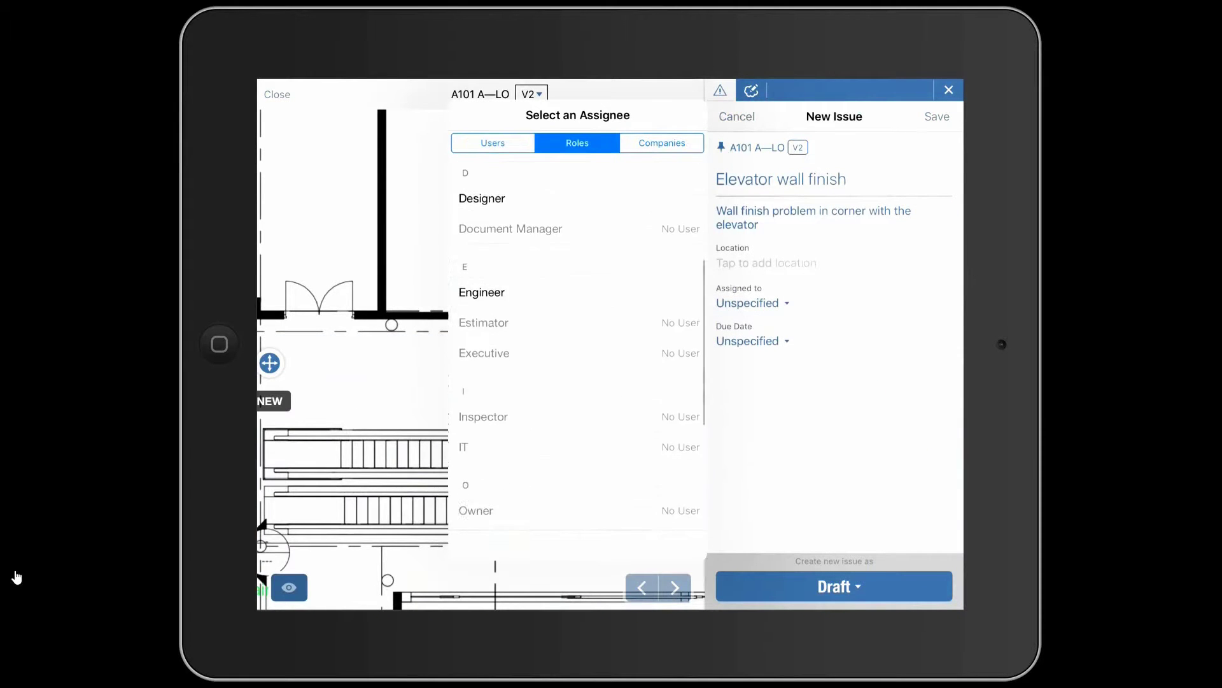
scroll(577, 350, up, 3)
click(663, 142)
scroll(578, 351, up, 1)
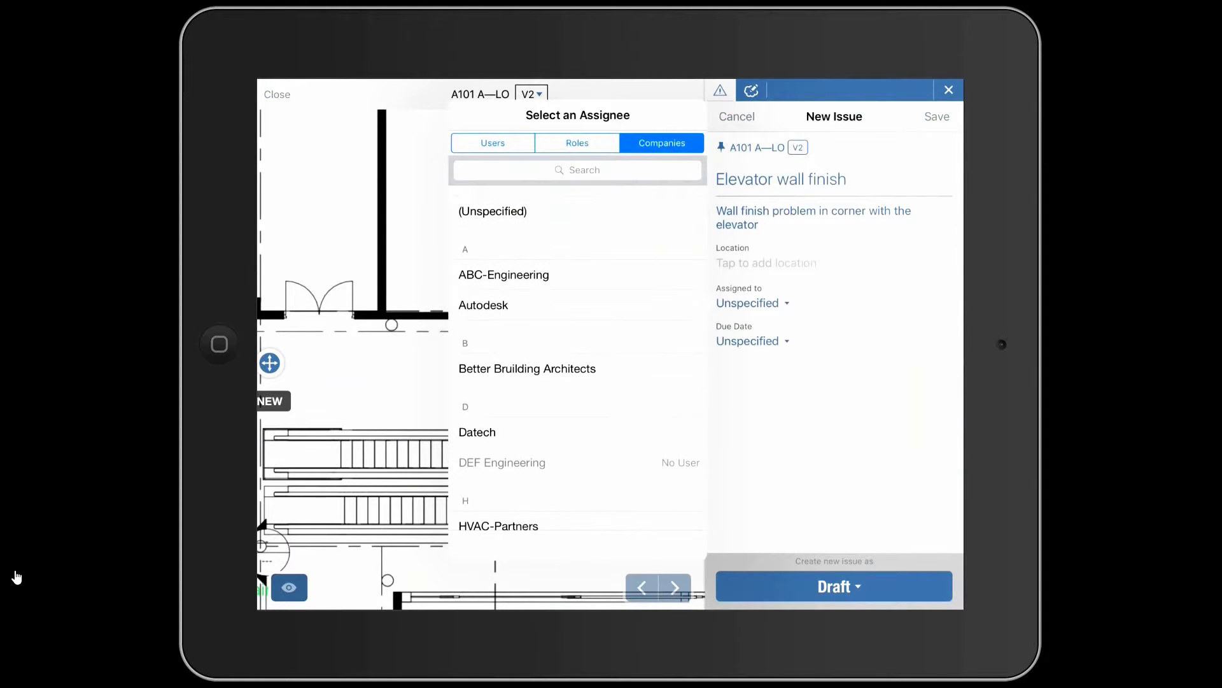
click(493, 143)
click(509, 465)
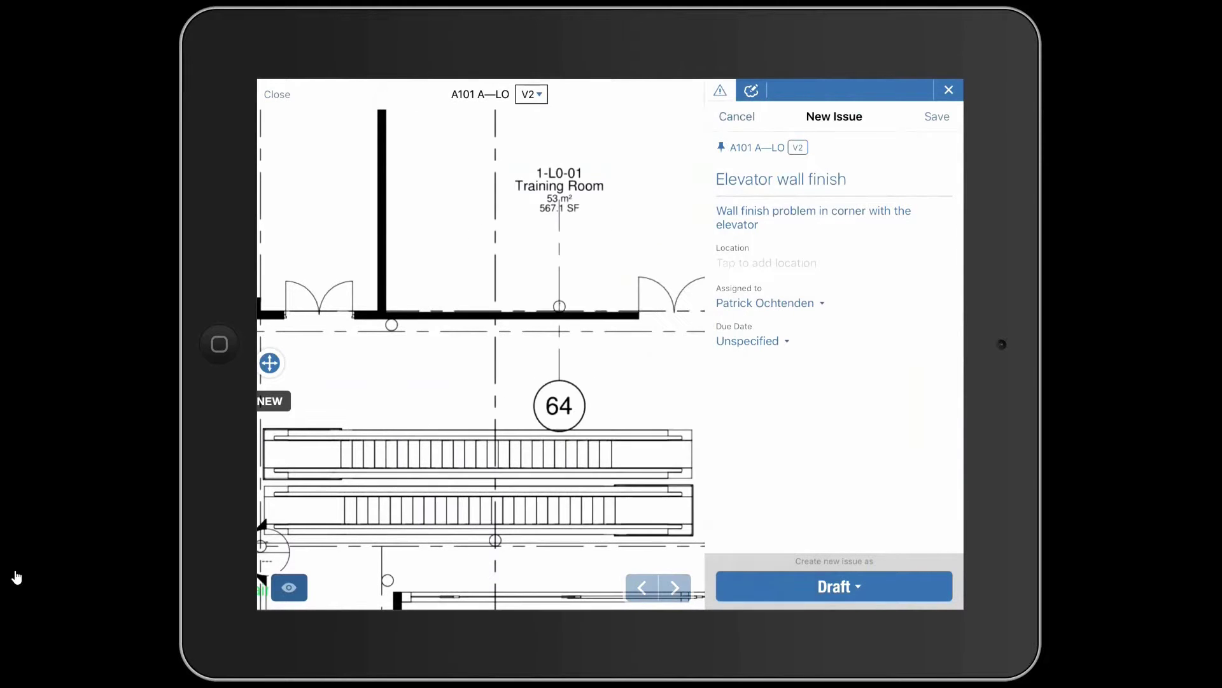
- Set the due date to 01 Jun 2016, attach a camera photo, and create the issue as Open
click(748, 341)
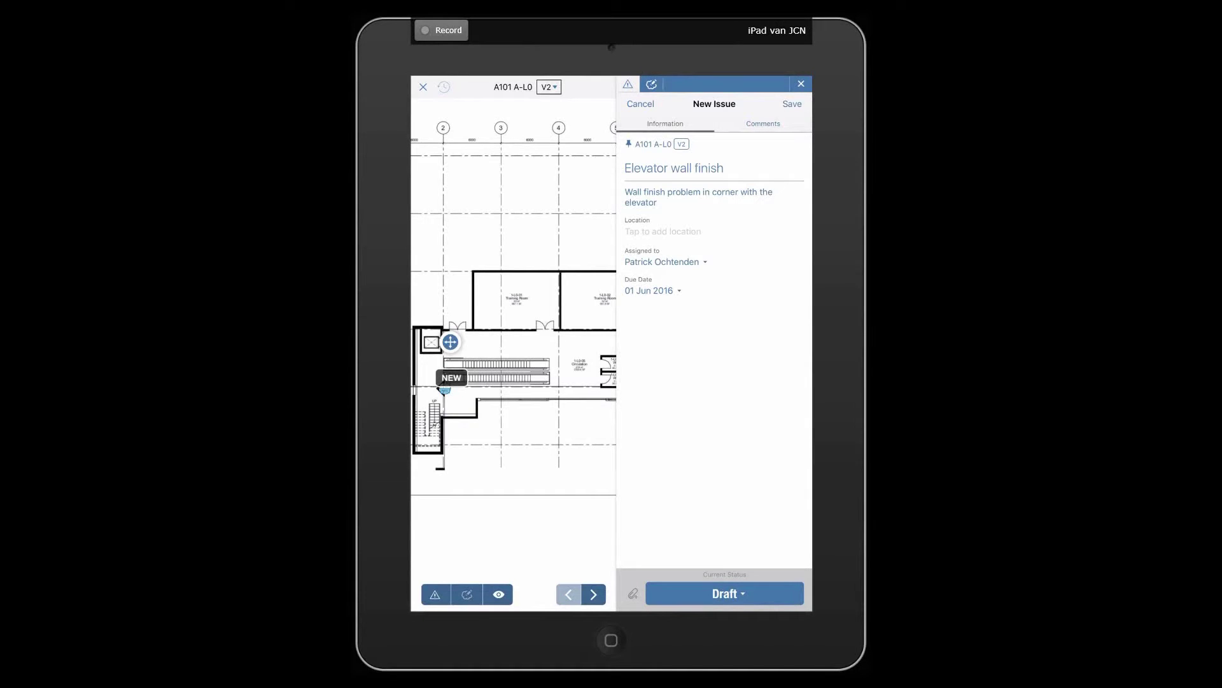
click(633, 593)
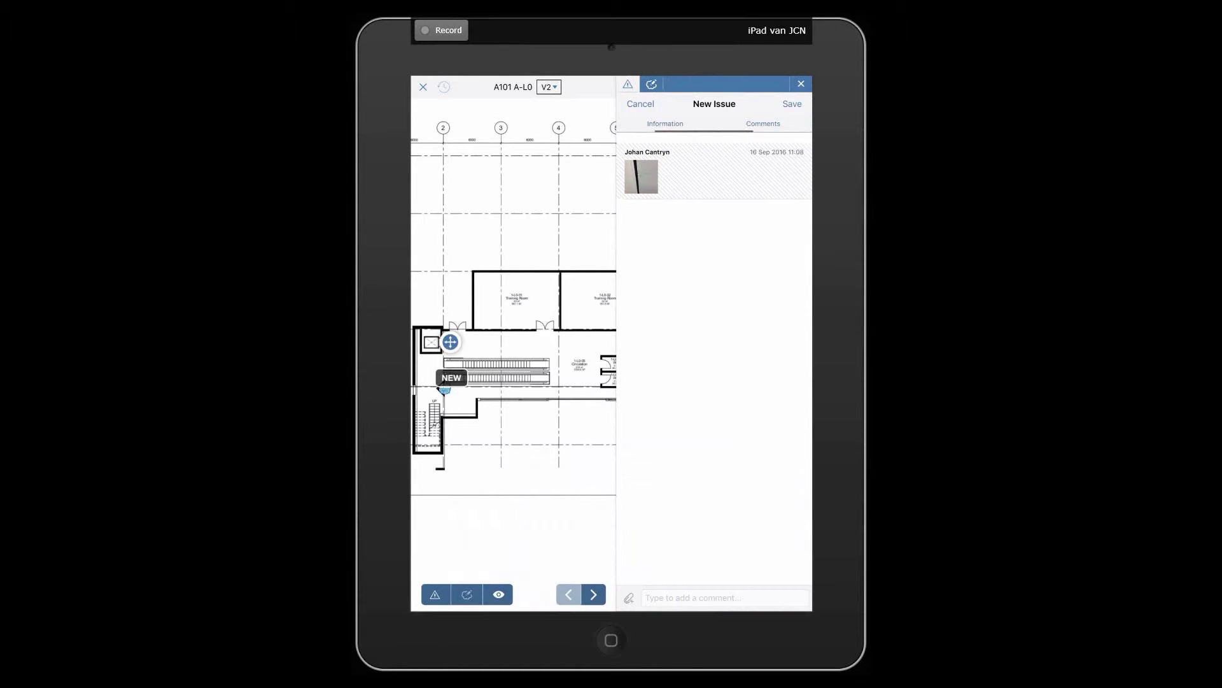
click(763, 124)
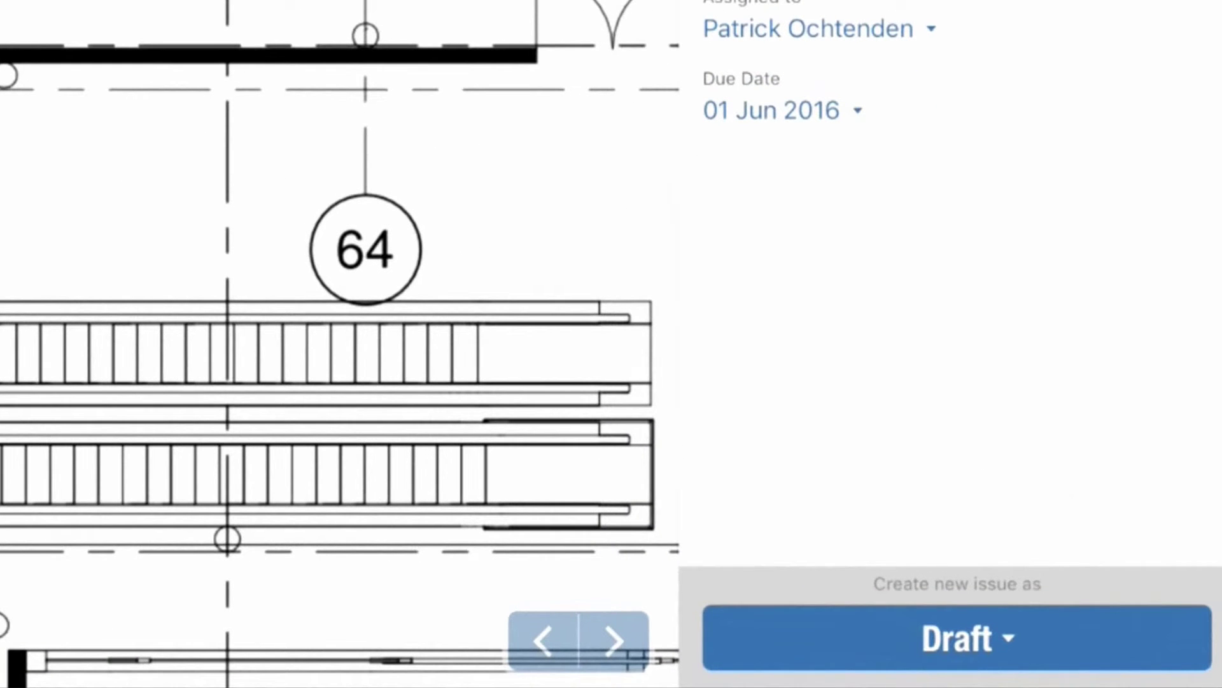
click(837, 585)
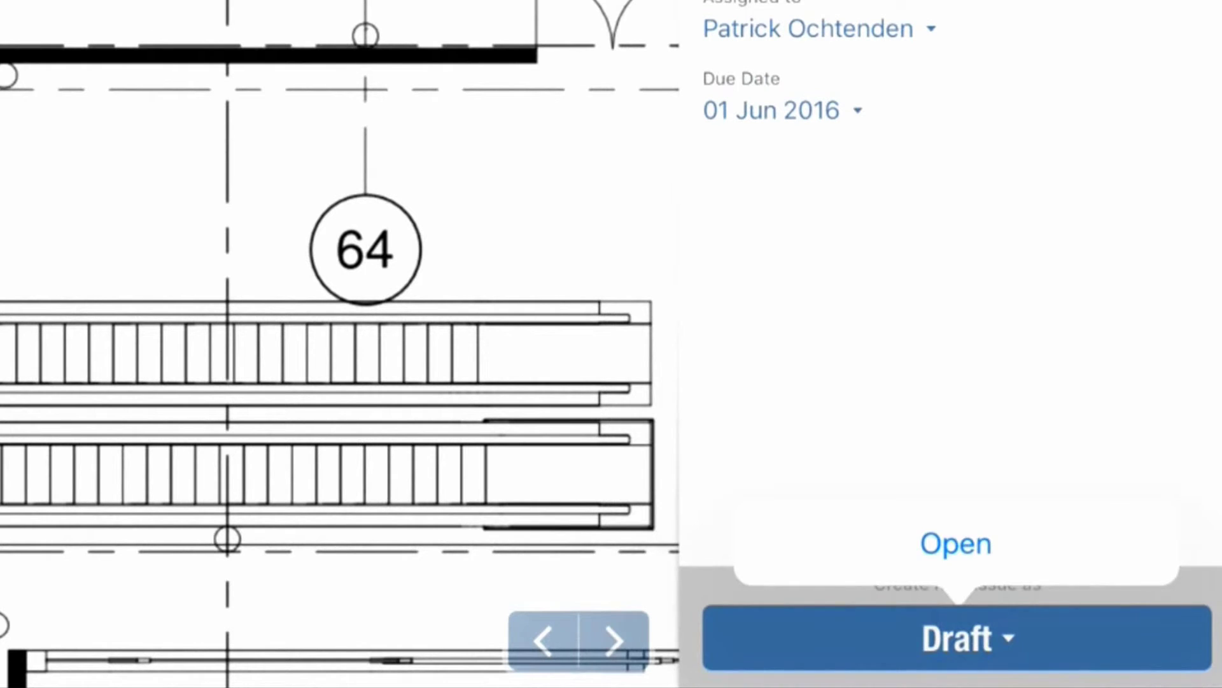
click(956, 544)
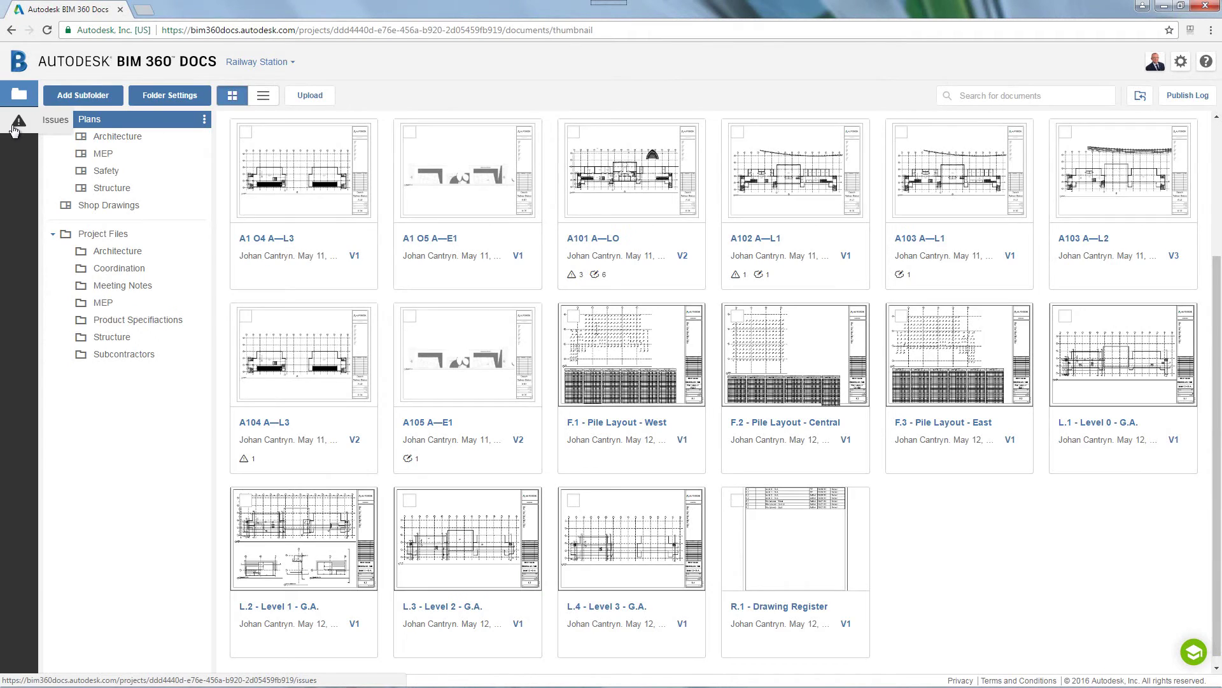
- Set the Elevator wall finish issue on sheet A101 A—LO to Closed
click(13, 122)
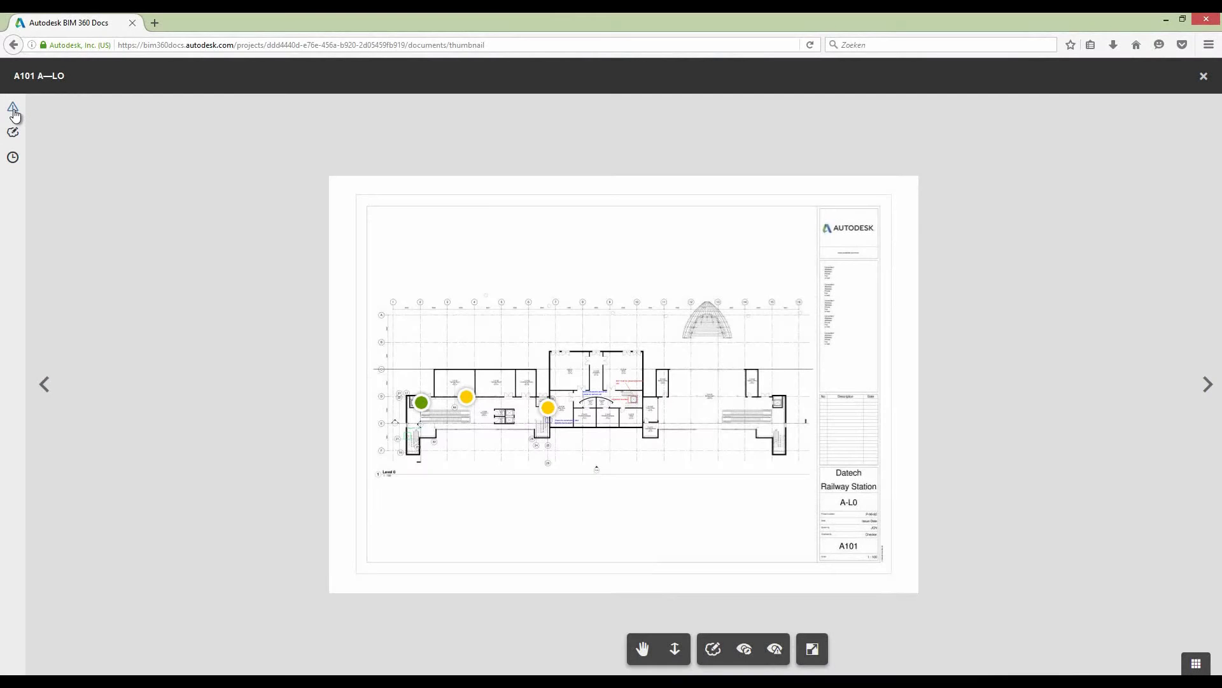
click(13, 109)
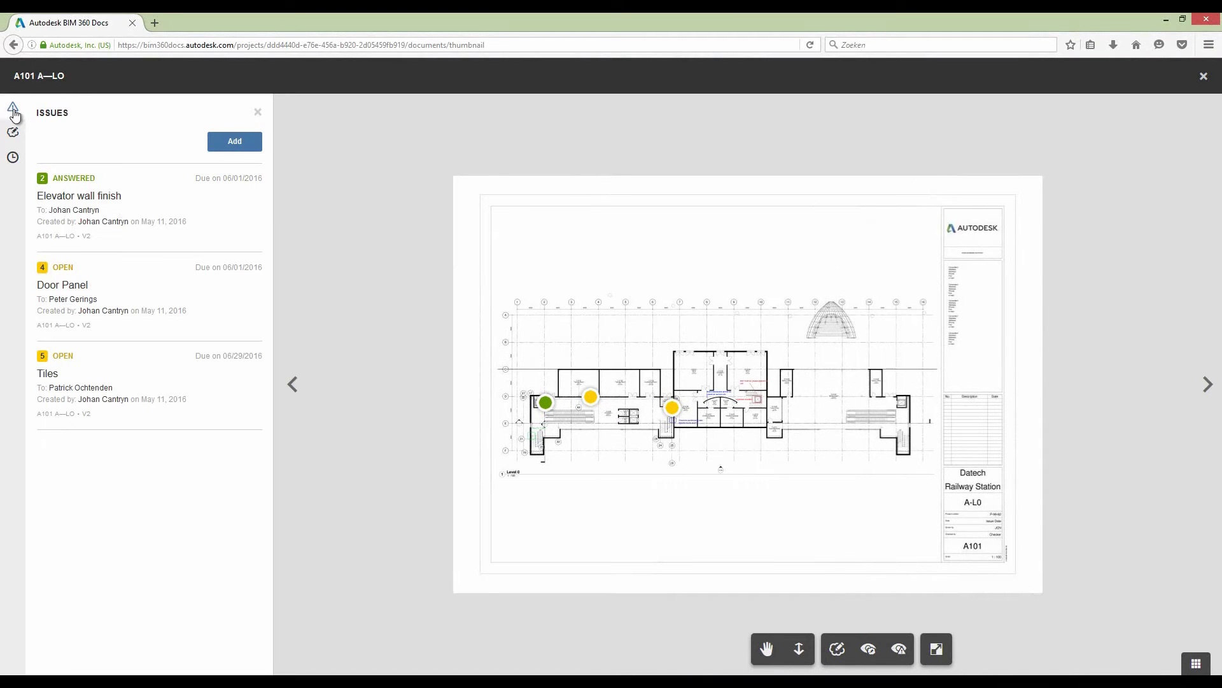
click(75, 198)
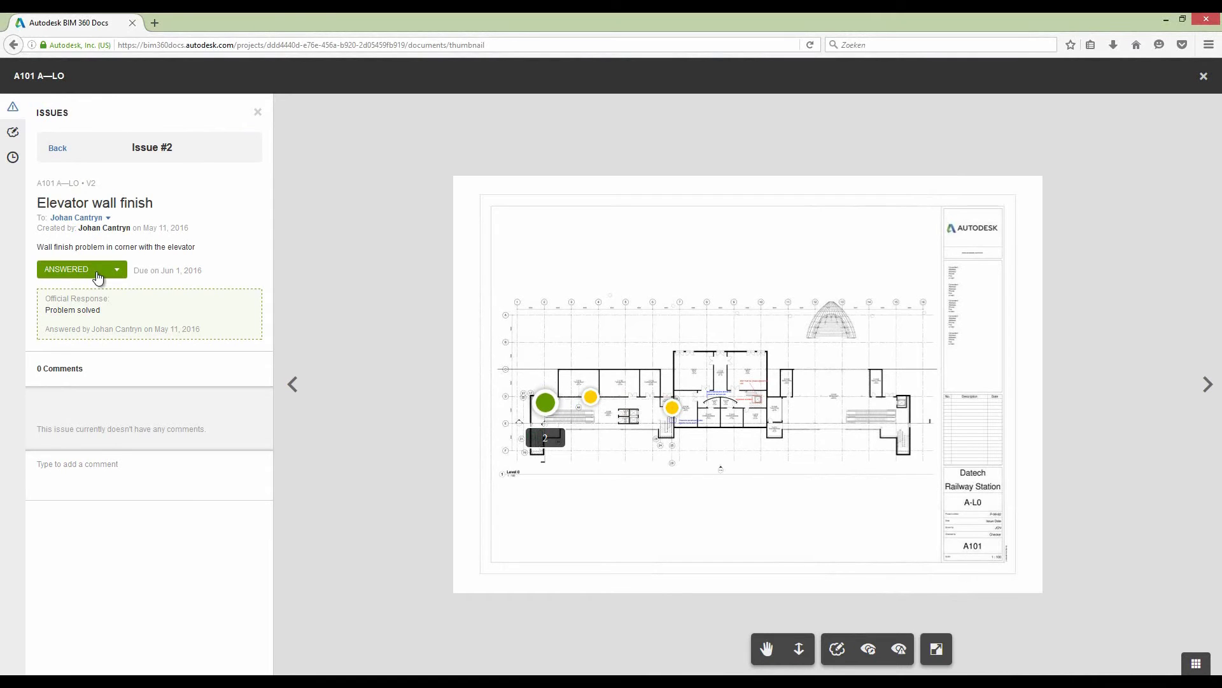
click(97, 274)
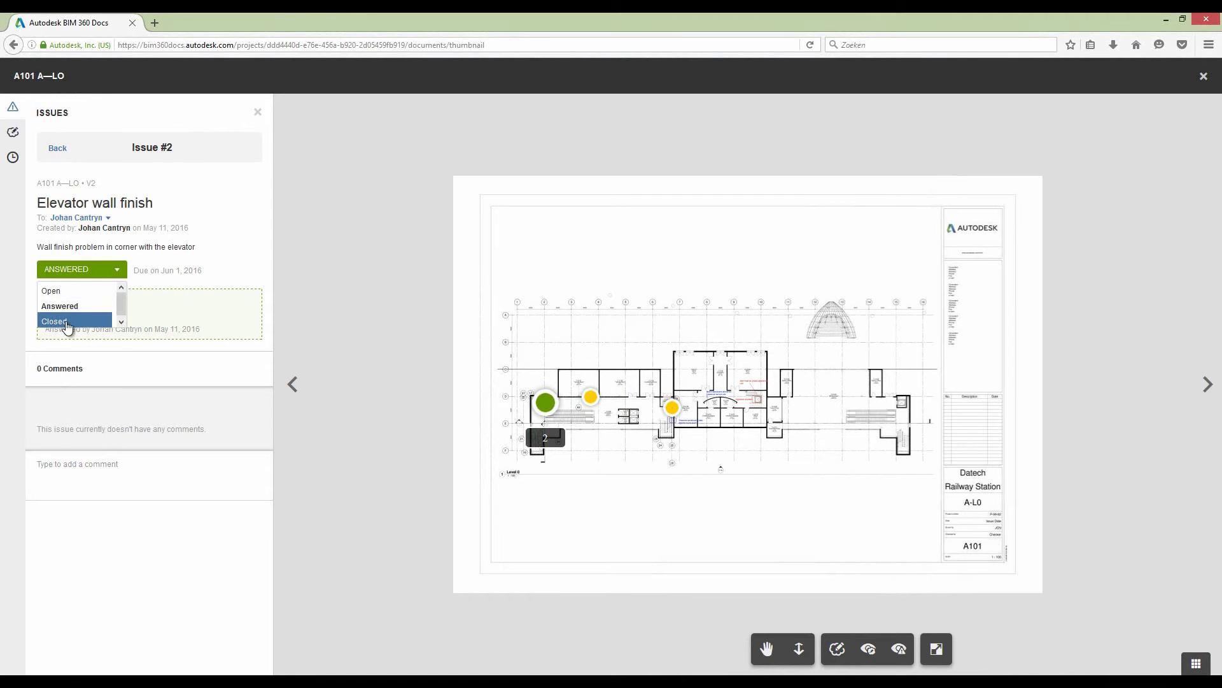
click(66, 321)
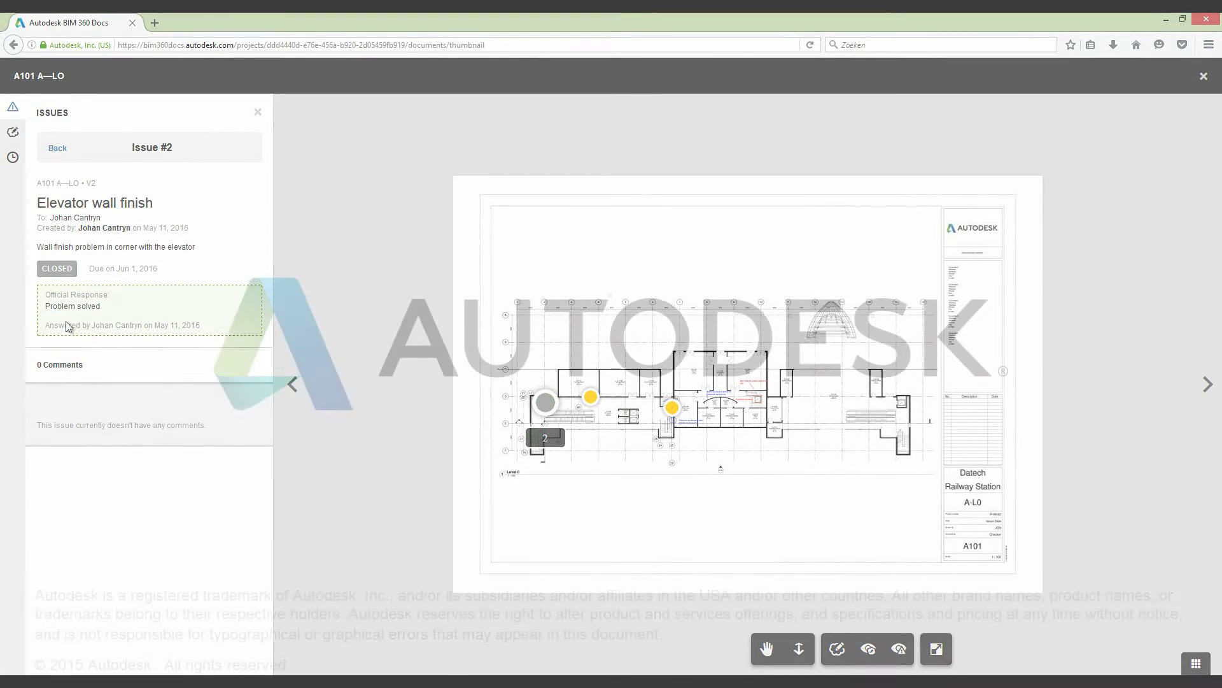